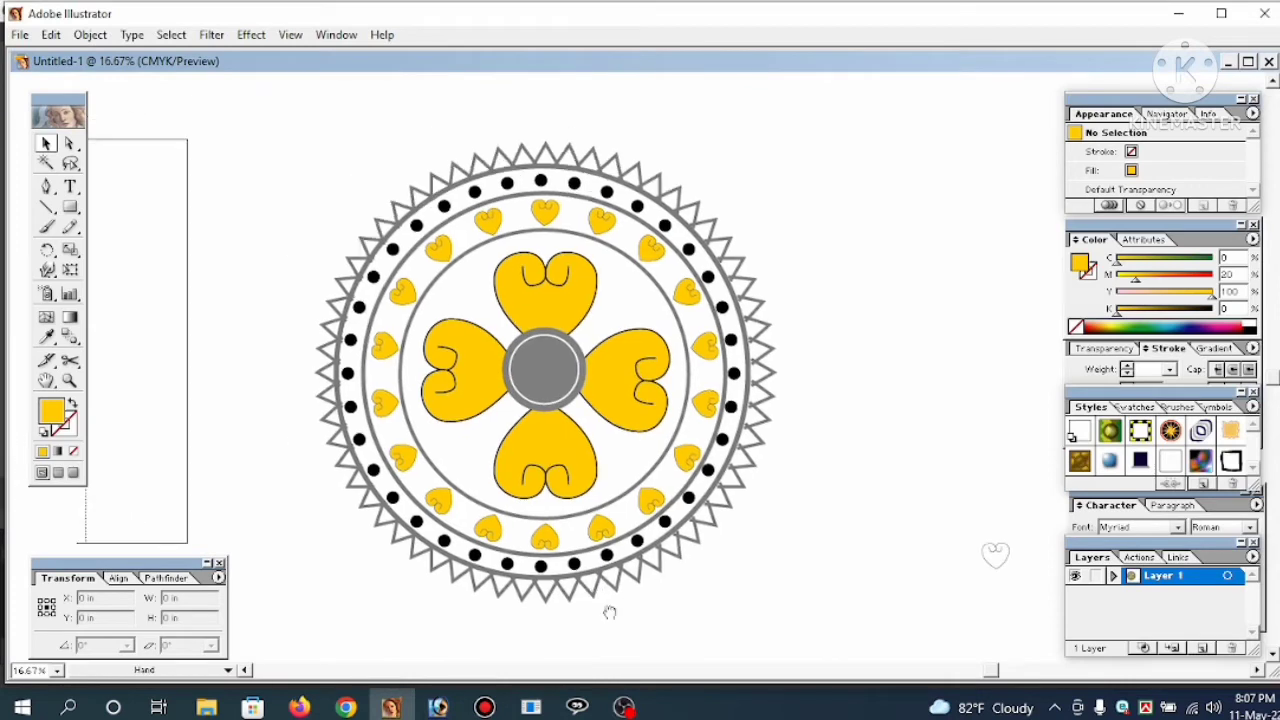
Examine the finished circular mandala with its yellow heart petals, heart ring, dotted ring and zigzag border
{"action": "left_click", "coordinate": [575, 451], "text": "ctrl"}
{"action": "left_click_drag", "start_coordinate": [573, 456], "coordinate": [592, 530]}
{"action": "left_click", "coordinate": [603, 467], "text": "ctrl+alt"}
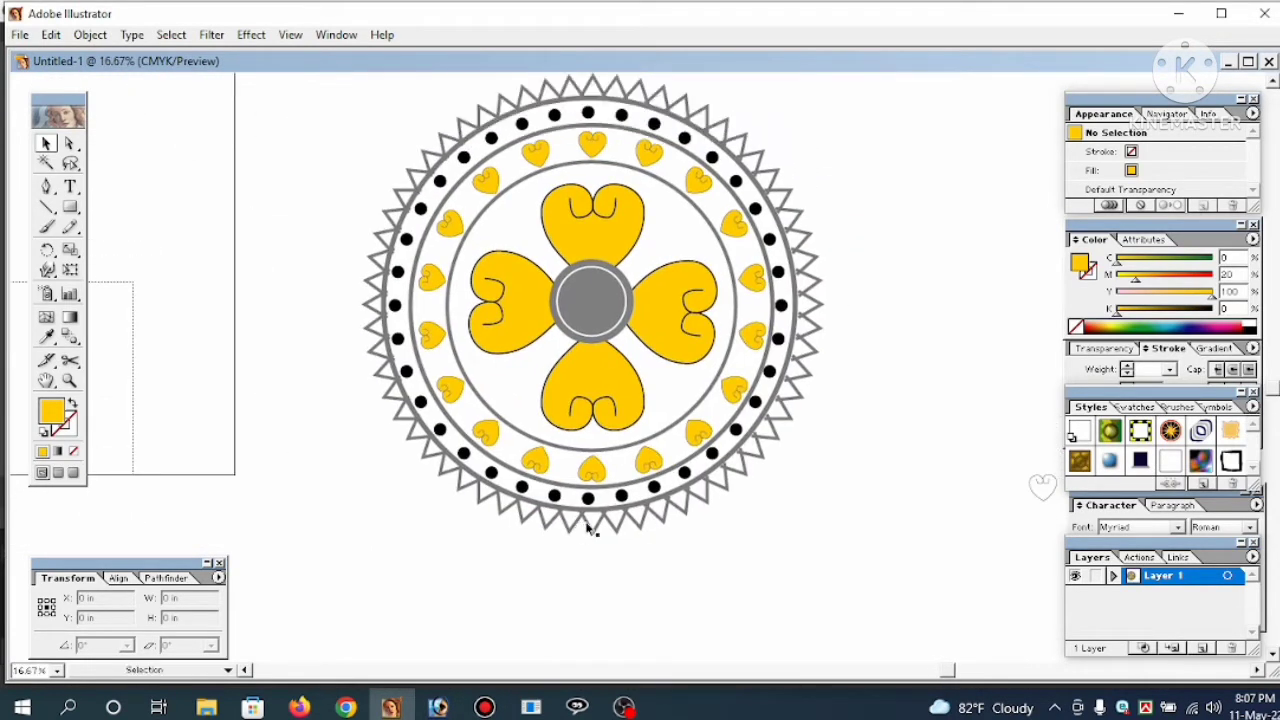
{"action": "left_click_drag", "start_coordinate": [612, 472], "coordinate": [558, 489]}
{"action": "key", "text": "space"}
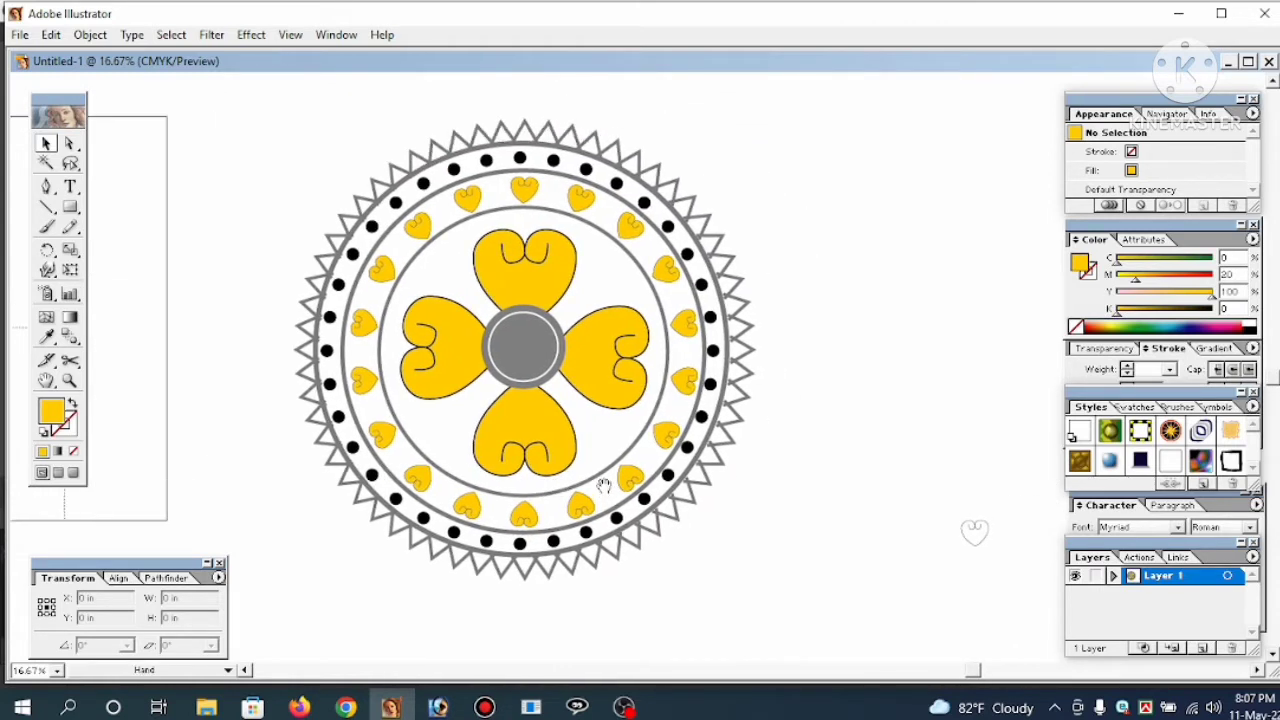
{"action": "left_click_drag", "start_coordinate": [573, 432], "coordinate": [594, 455]}
{"action": "key", "text": "ctrl+plus"}
{"action": "key", "text": "ctrl+plus"}
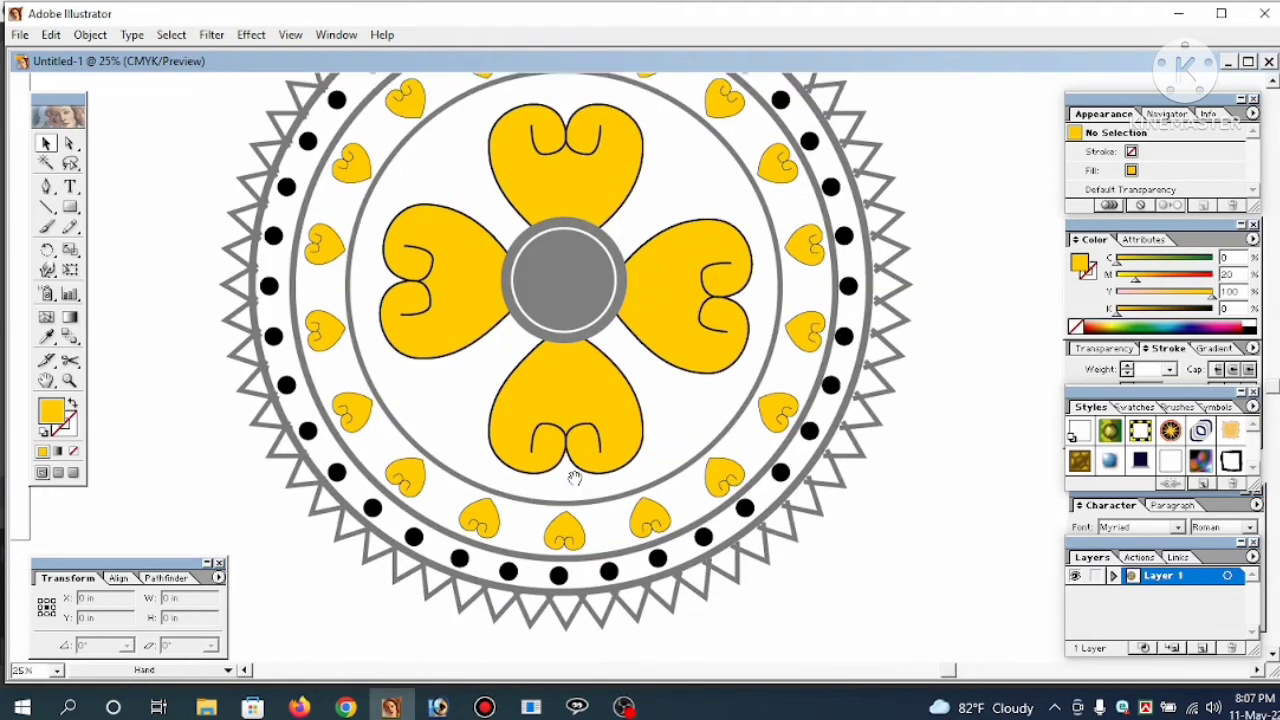
{"action": "key", "text": "ctrl+space"}
{"action": "left_click", "coordinate": [574, 479], "text": "ctrl+alt"}
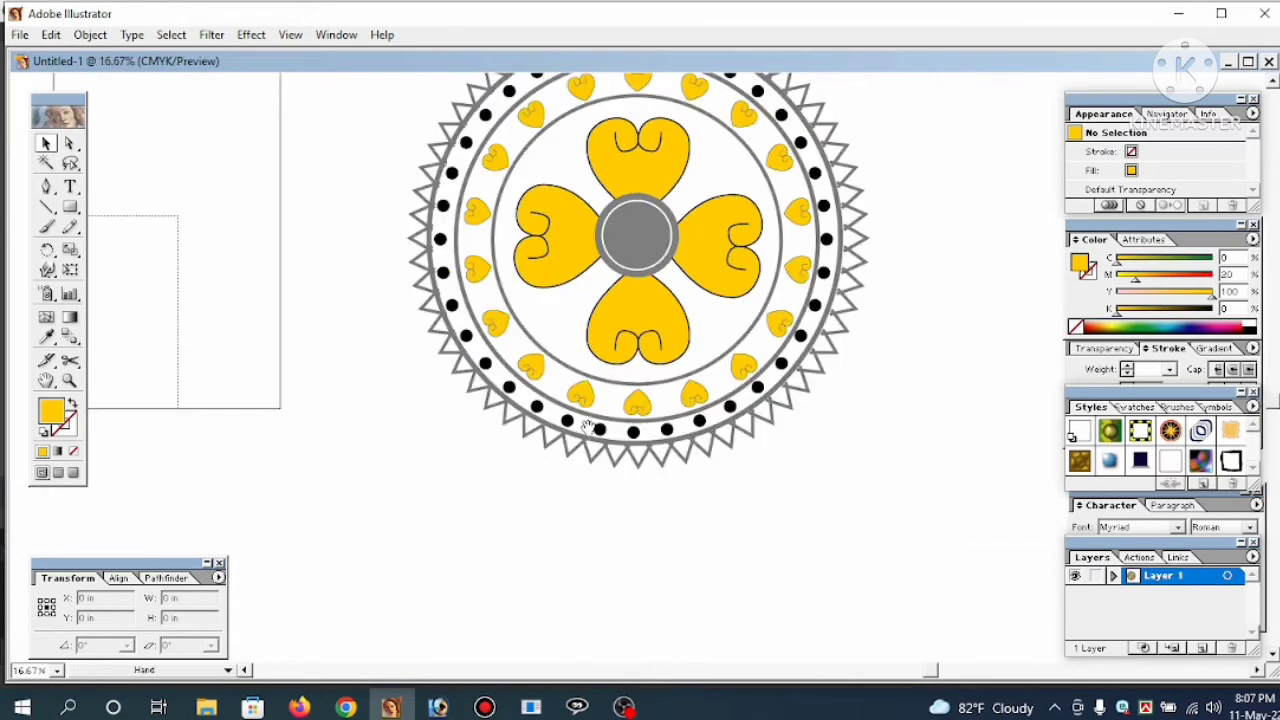
{"action": "left_click_drag", "start_coordinate": [576, 446], "coordinate": [554, 488]}
{"action": "left_click_drag", "start_coordinate": [568, 438], "coordinate": [546, 482]}
{"action": "left_click_drag", "start_coordinate": [573, 440], "coordinate": [529, 462]}
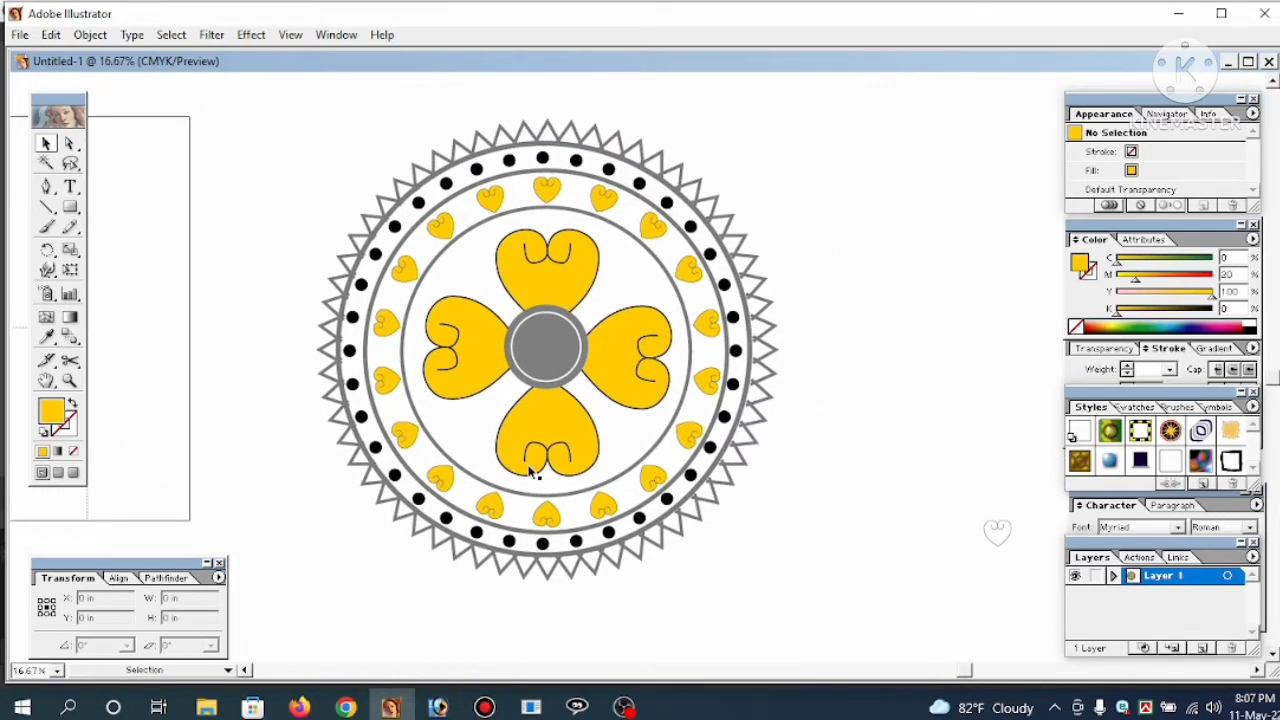
Delete the finished mandala group, keeping only the small separate heart outline
{"action": "left_click", "coordinate": [541, 458]}
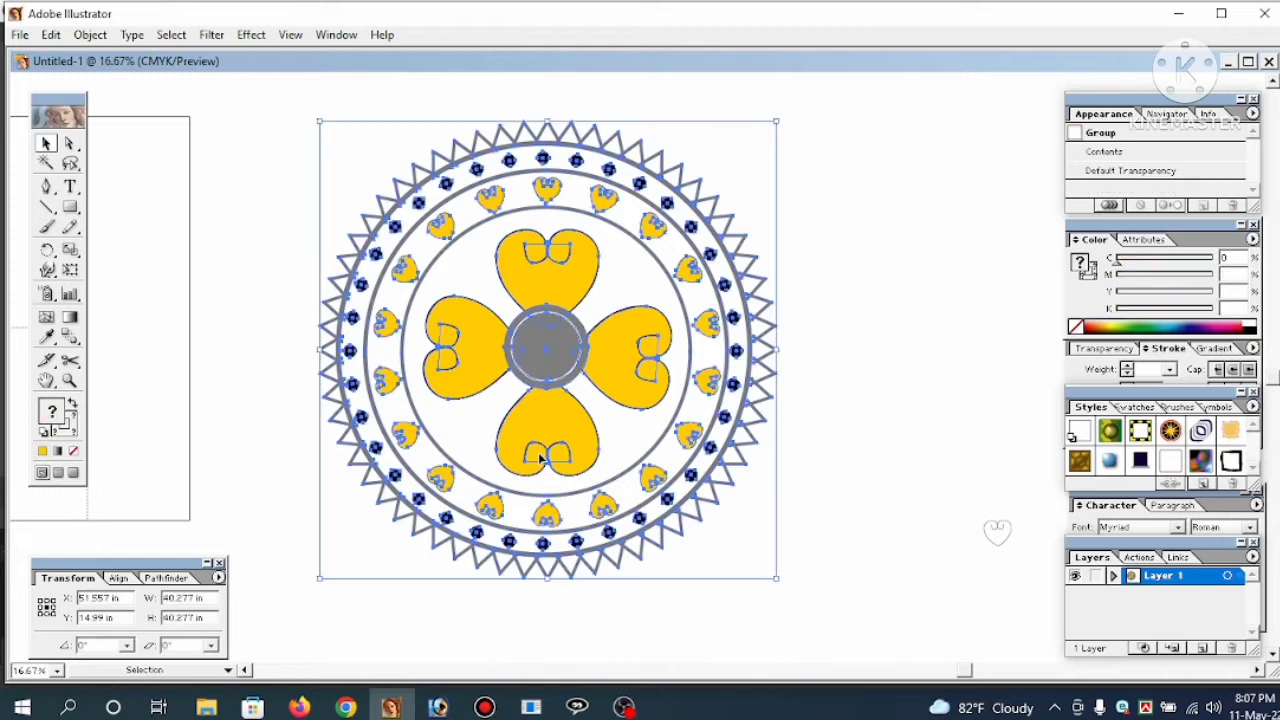
{"action": "key", "text": "Delete"}
Examine the remaining heart outline with its two inward curls up close
{"action": "key", "text": "z"}
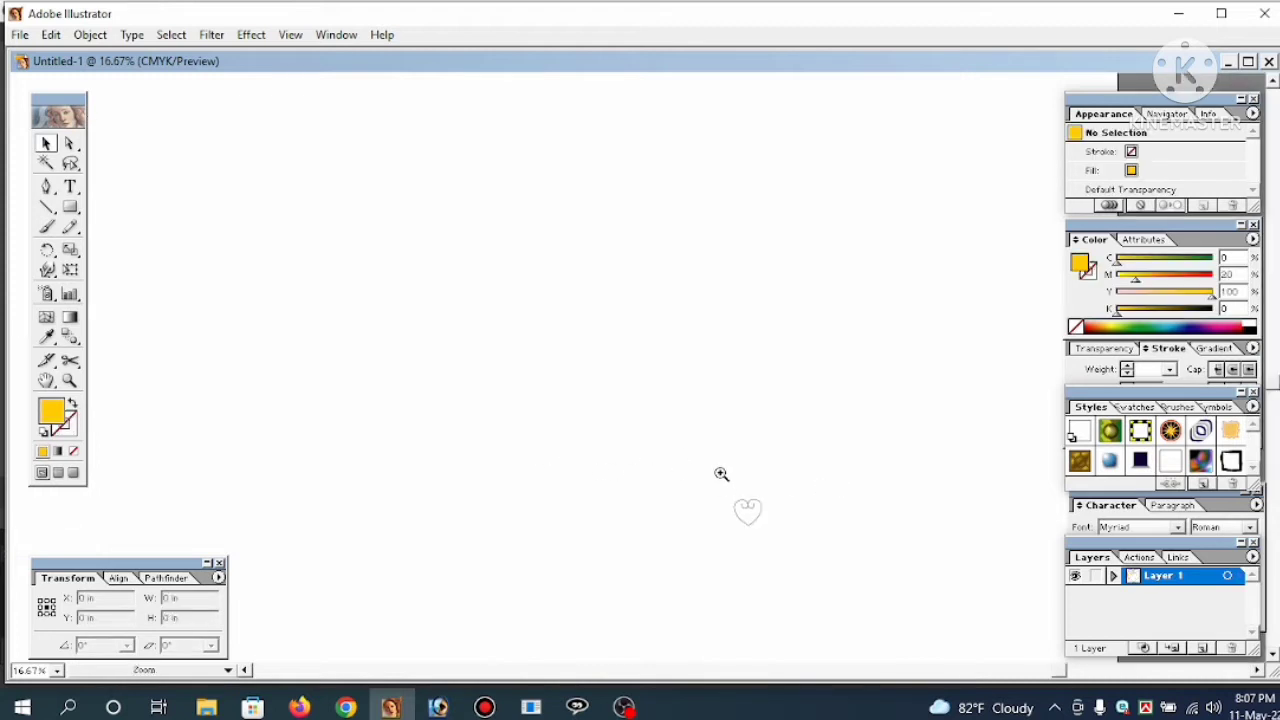
{"action": "left_click_drag", "start_coordinate": [720, 450], "coordinate": [784, 567]}
{"action": "left_click_drag", "start_coordinate": [761, 475], "coordinate": [828, 655]}
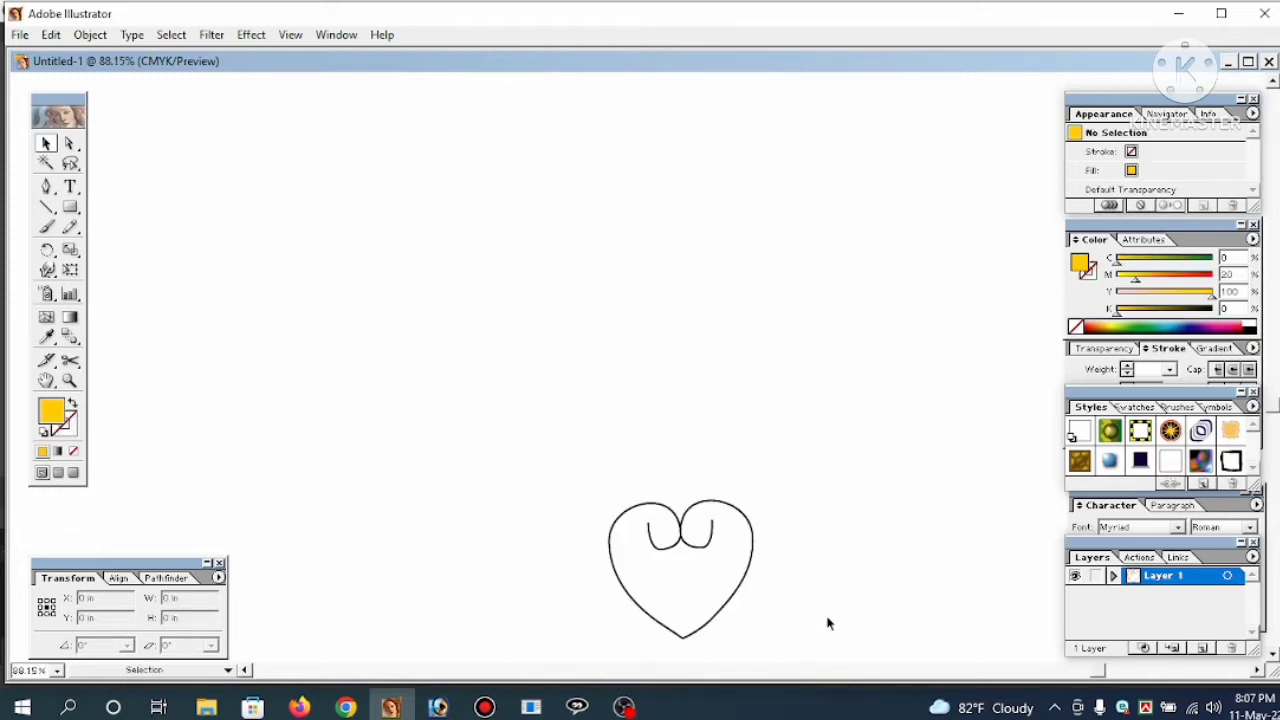
{"action": "left_click_drag", "start_coordinate": [808, 603], "coordinate": [776, 548]}
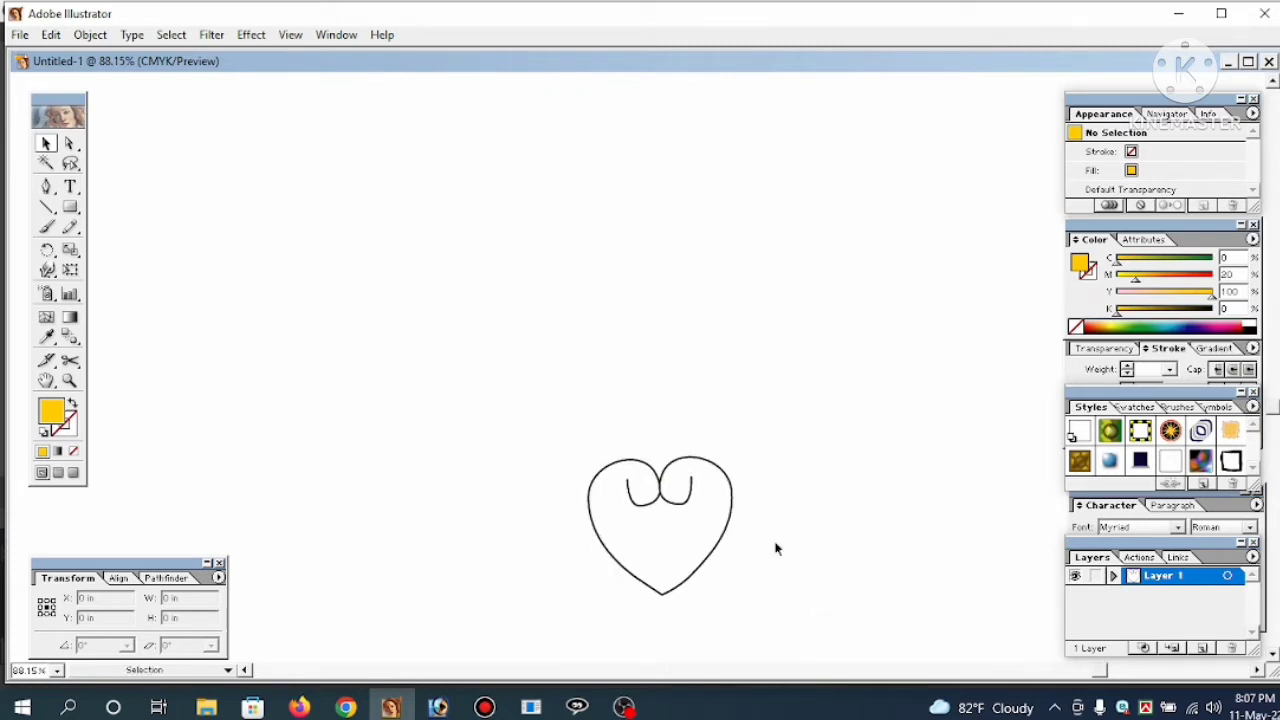
{"action": "left_click", "coordinate": [687, 527]}
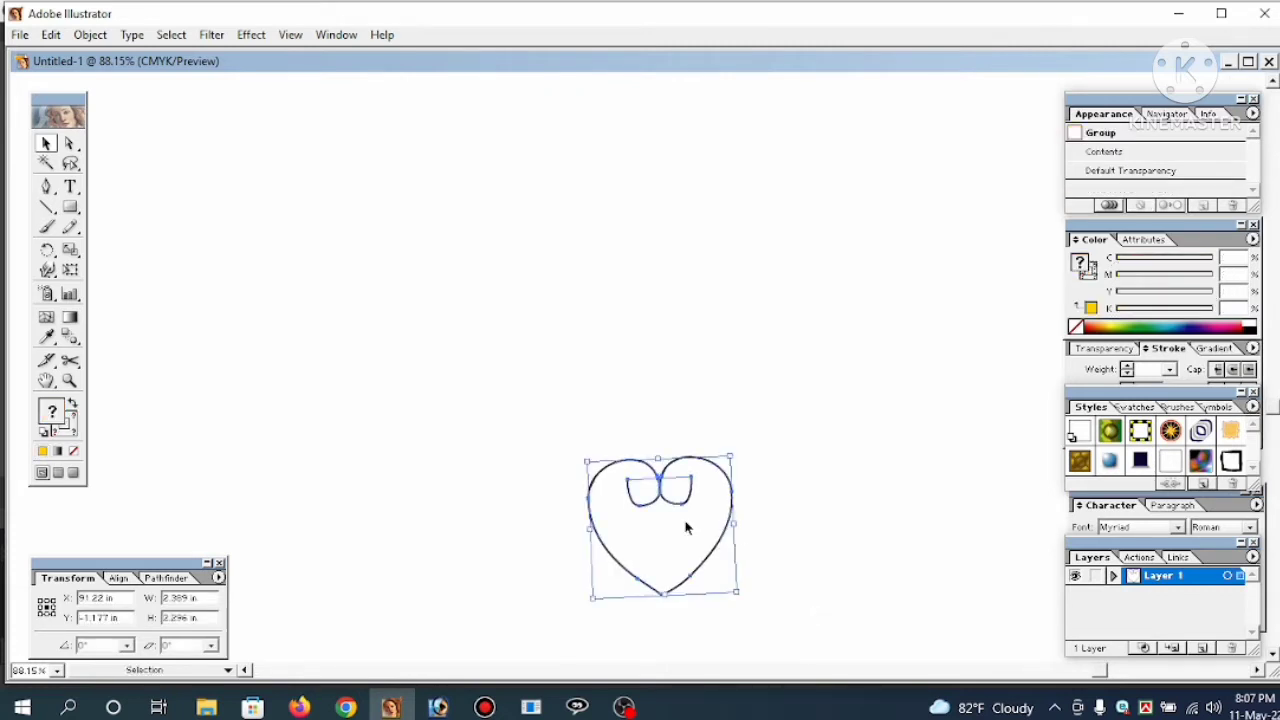
{"action": "left_click", "coordinate": [783, 541]}
{"action": "key", "text": "ctrl+minus"}
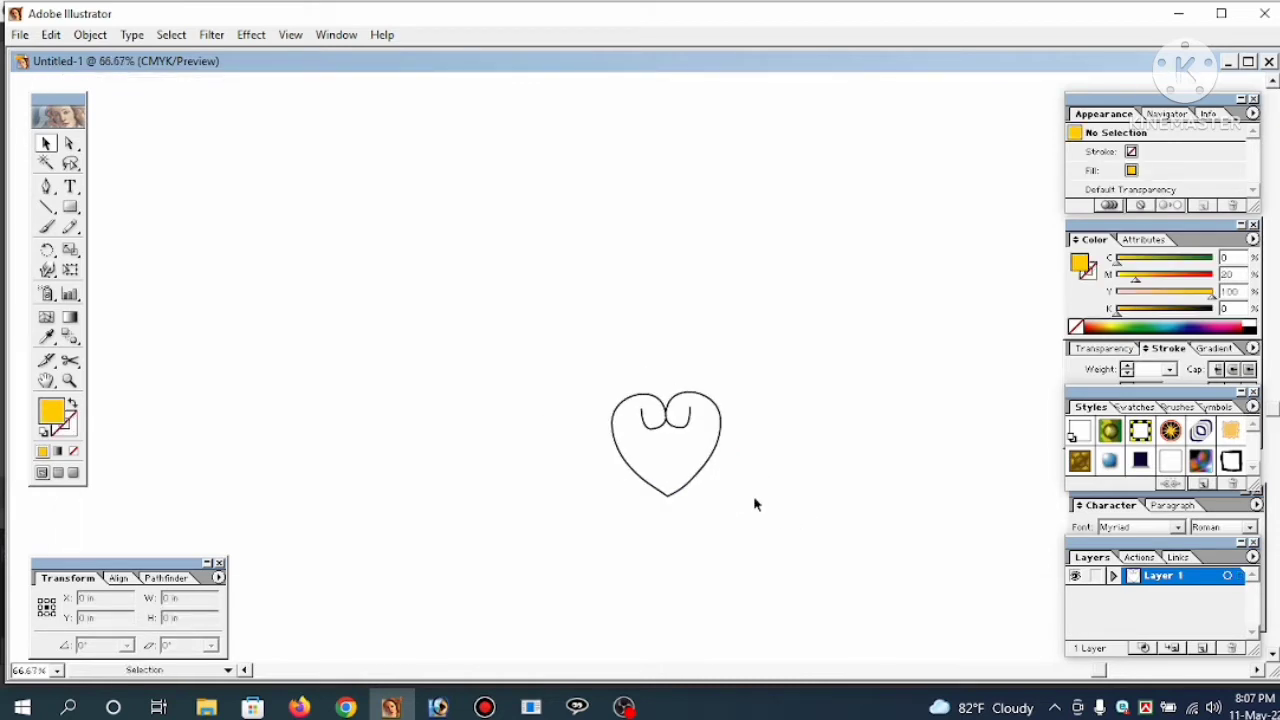
{"action": "mouse_move", "coordinate": [753, 495]}
{"action": "left_mouse_down"}
{"action": "mouse_move", "coordinate": [672, 410]}
{"action": "mouse_move", "coordinate": [657, 437]}
{"action": "mouse_move", "coordinate": [677, 354]}
{"action": "mouse_move", "coordinate": [681, 366]}
{"action": "mouse_move", "coordinate": [666, 285]}
{"action": "left_mouse_up"}
{"action": "left_click", "coordinate": [743, 406]}
{"action": "left_click", "coordinate": [655, 378], "text": "ctrl+alt"}
{"action": "left_click", "coordinate": [656, 379], "text": "ctrl+alt"}
{"action": "left_click", "coordinate": [834, 383]}
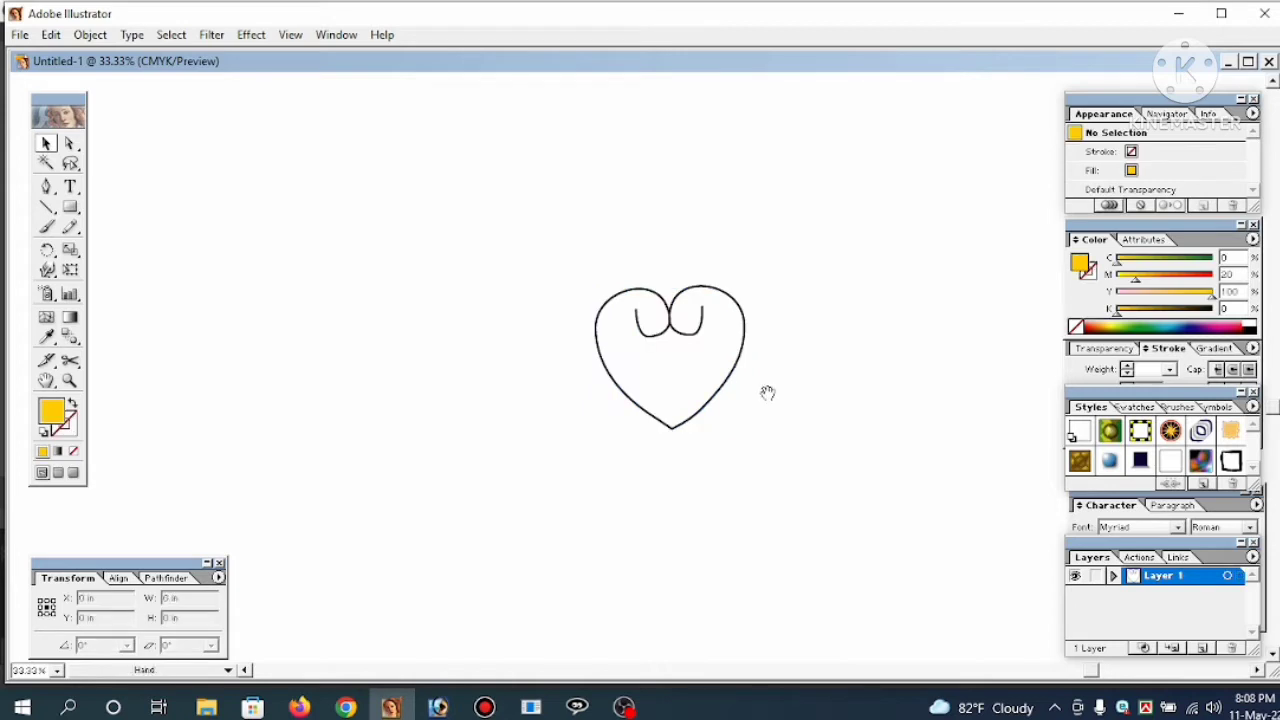
{"action": "left_click", "coordinate": [757, 404], "text": "ctrl+alt"}
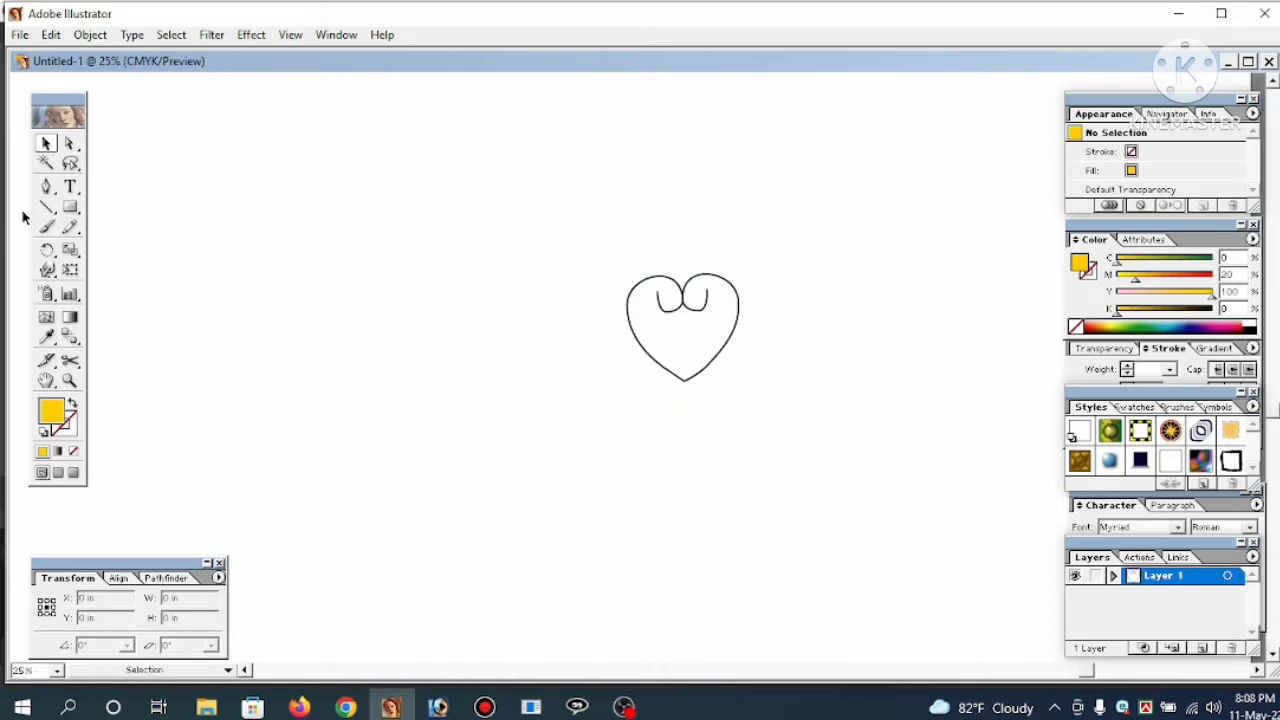
Draw a yellow-filled circle about 7.2 in in diameter, below and beside the heart outline
{"action": "left_click_drag", "start_coordinate": [70, 207], "coordinate": [134, 217]}
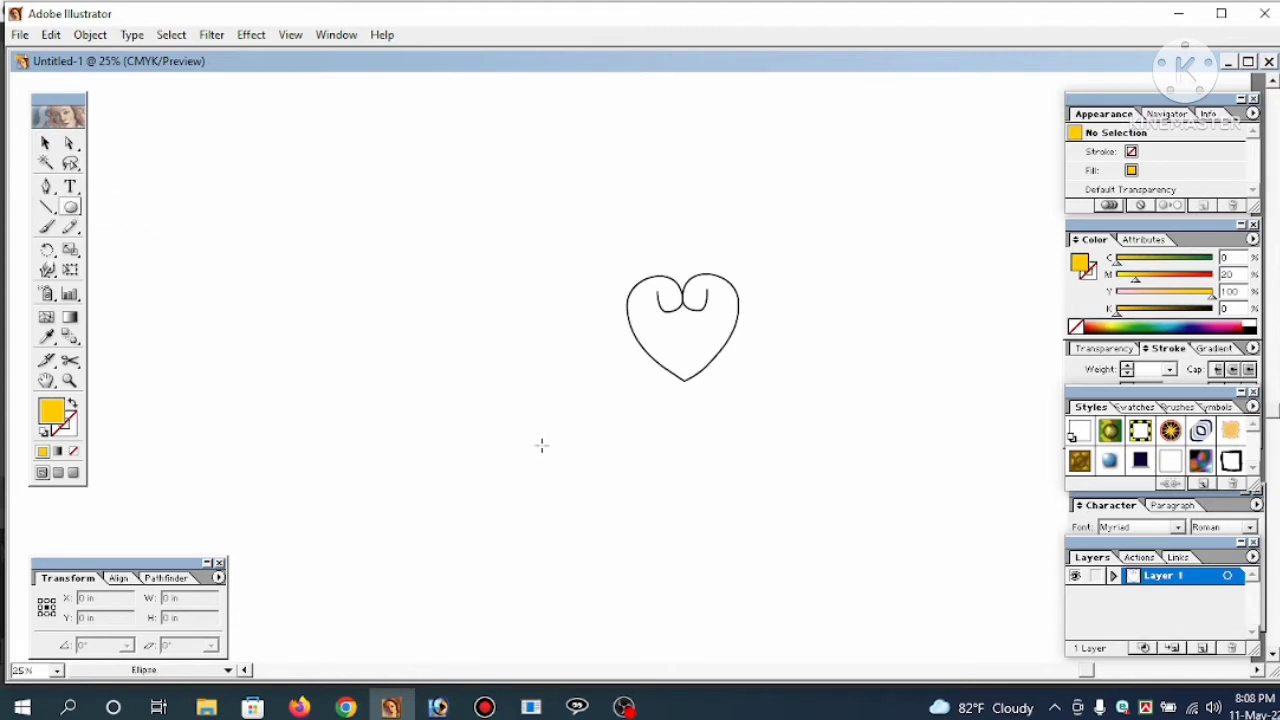
{"action": "left_click_drag", "start_coordinate": [542, 405], "coordinate": [605, 430]}
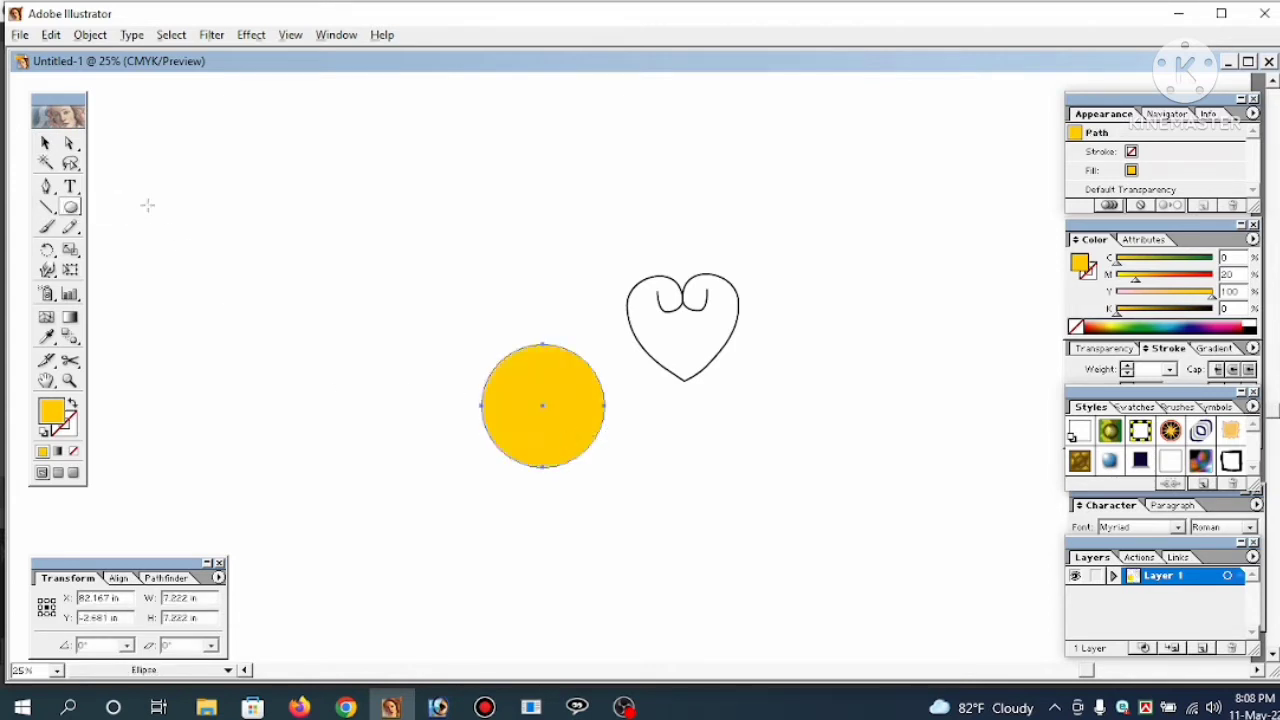
{"action": "left_click", "coordinate": [45, 143]}
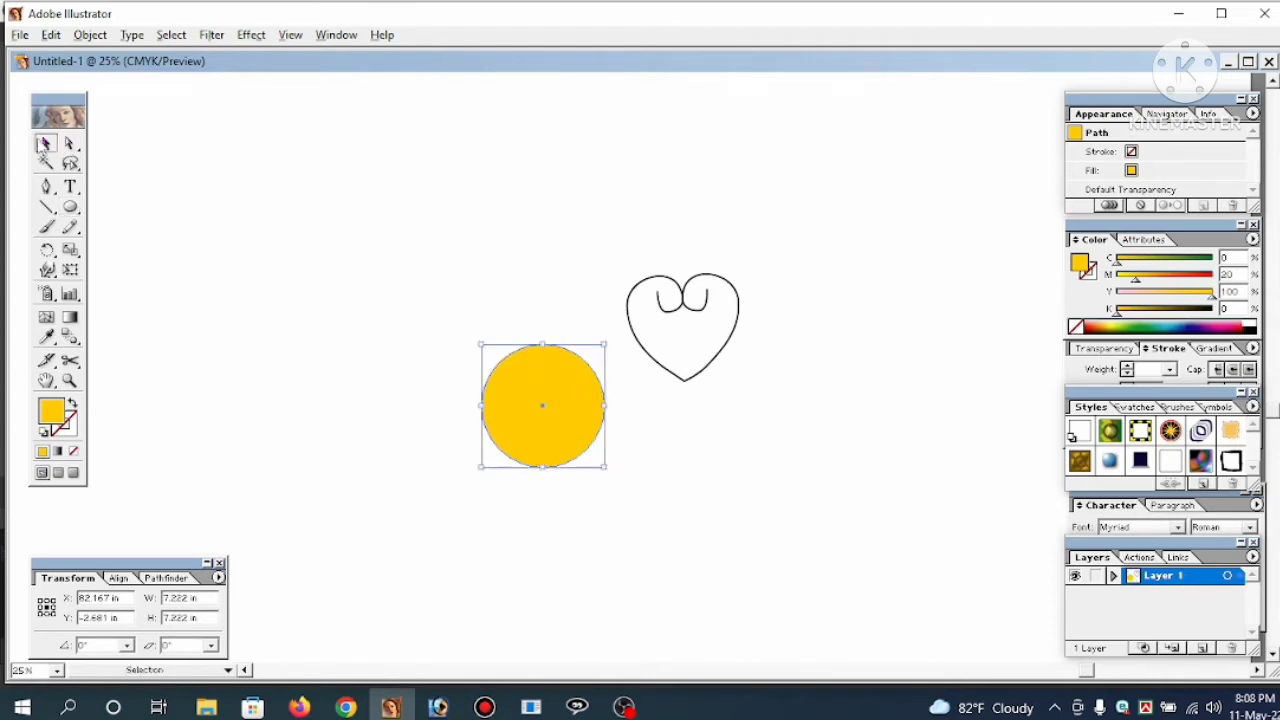
Try giving the circle an unfilled yellow outline with a 5 pt stroke
{"action": "left_click", "coordinate": [74, 405]}
{"action": "left_click", "coordinate": [426, 357]}
{"action": "left_click_drag", "start_coordinate": [455, 328], "coordinate": [533, 433]}
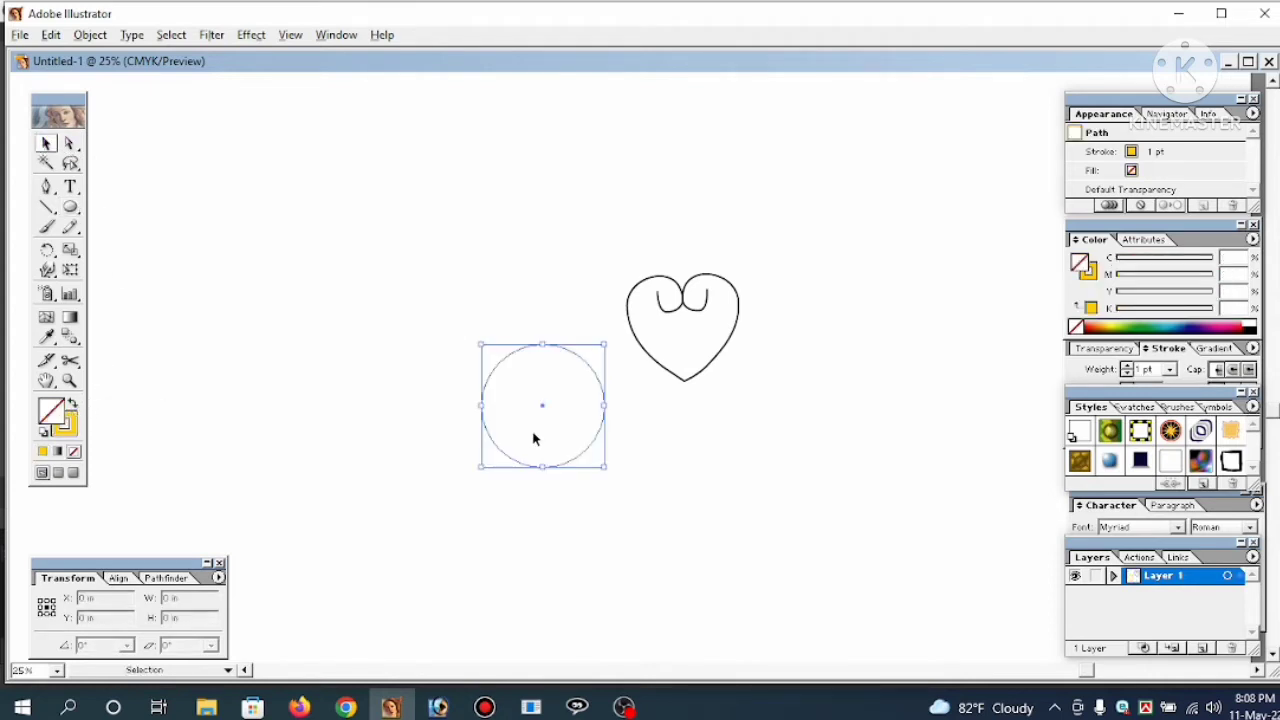
{"action": "left_click", "coordinate": [71, 434]}
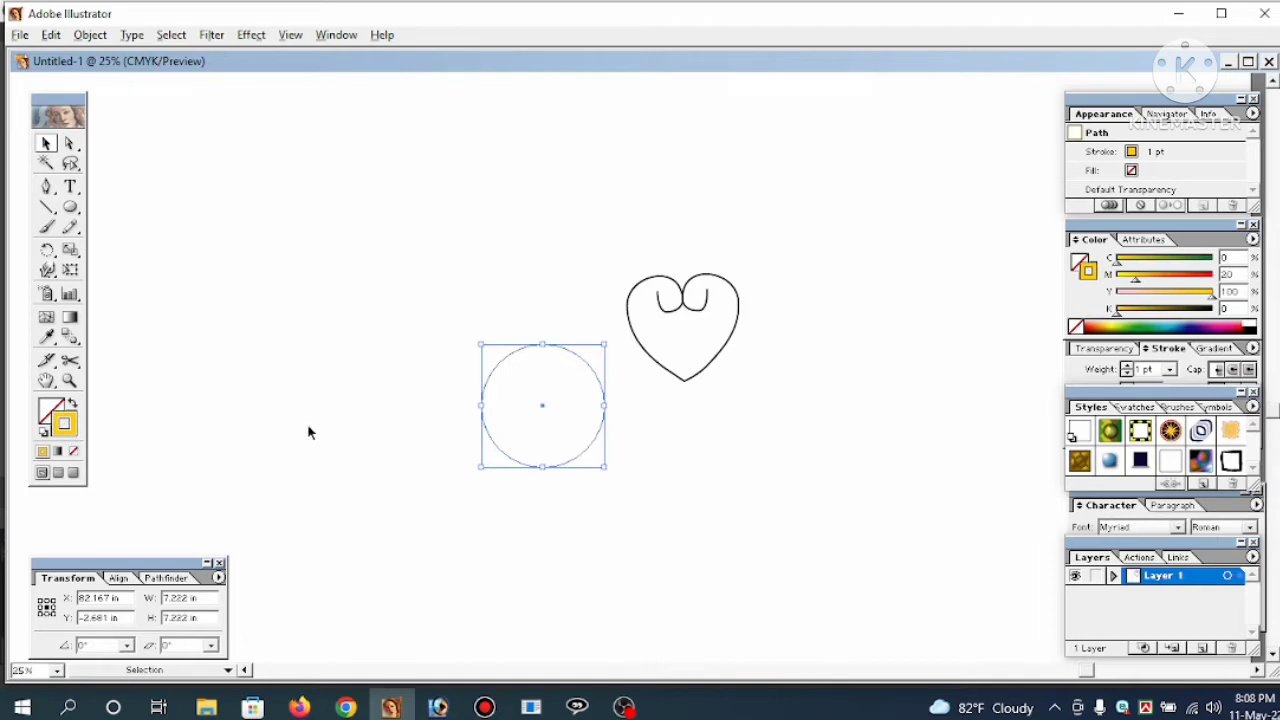
{"action": "left_click", "coordinate": [1255, 331]}
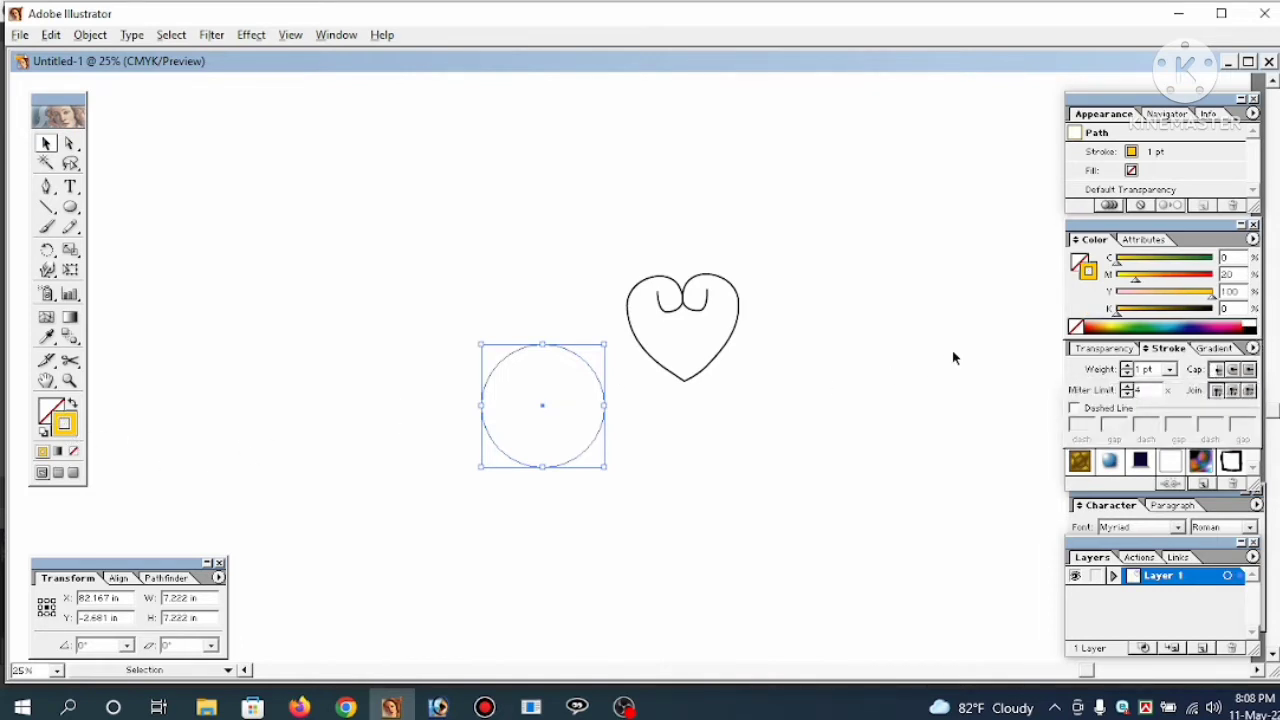
{"action": "left_click", "coordinate": [1158, 368]}
{"action": "key", "text": "Return"}
{"action": "left_click", "coordinate": [1150, 369]}
{"action": "type", "text": "5"}
{"action": "key", "text": "Return"}
{"action": "left_click_drag", "start_coordinate": [660, 474], "coordinate": [426, 426]}
{"action": "left_click", "coordinate": [72, 403]}
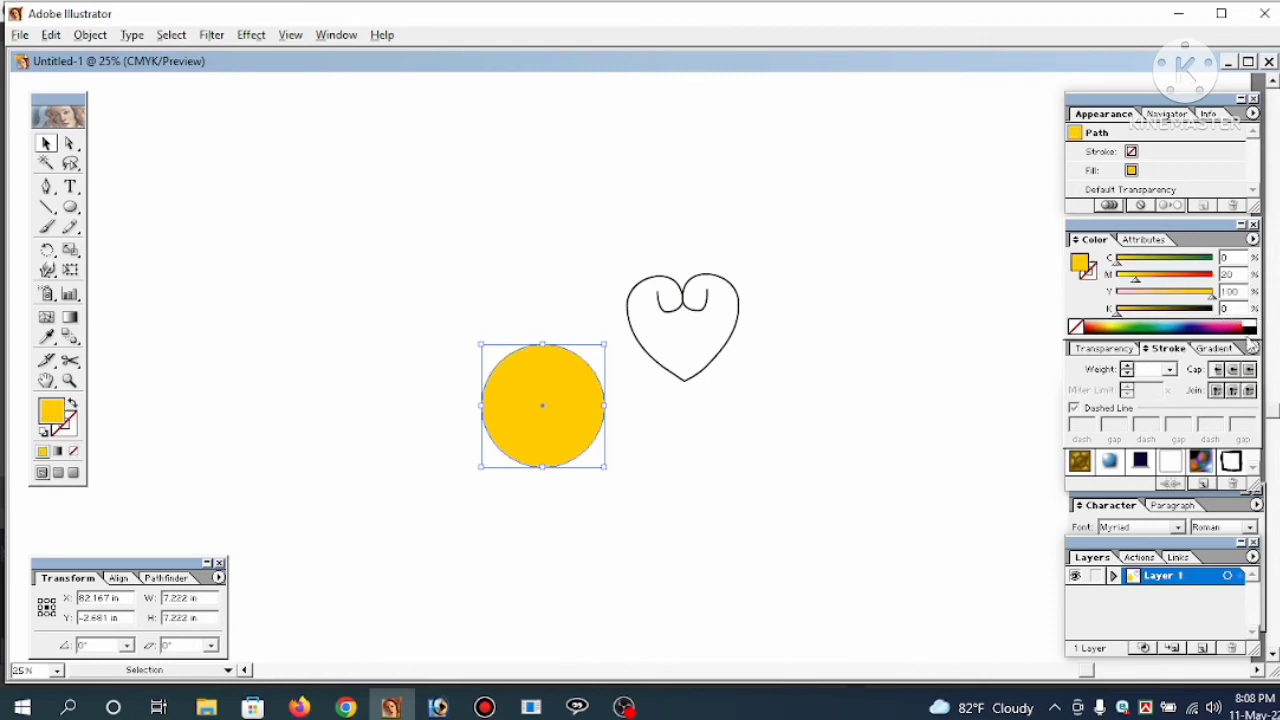
Fill the circle with a gray of 40% black and no other ink
{"action": "left_click", "coordinate": [1253, 324]}
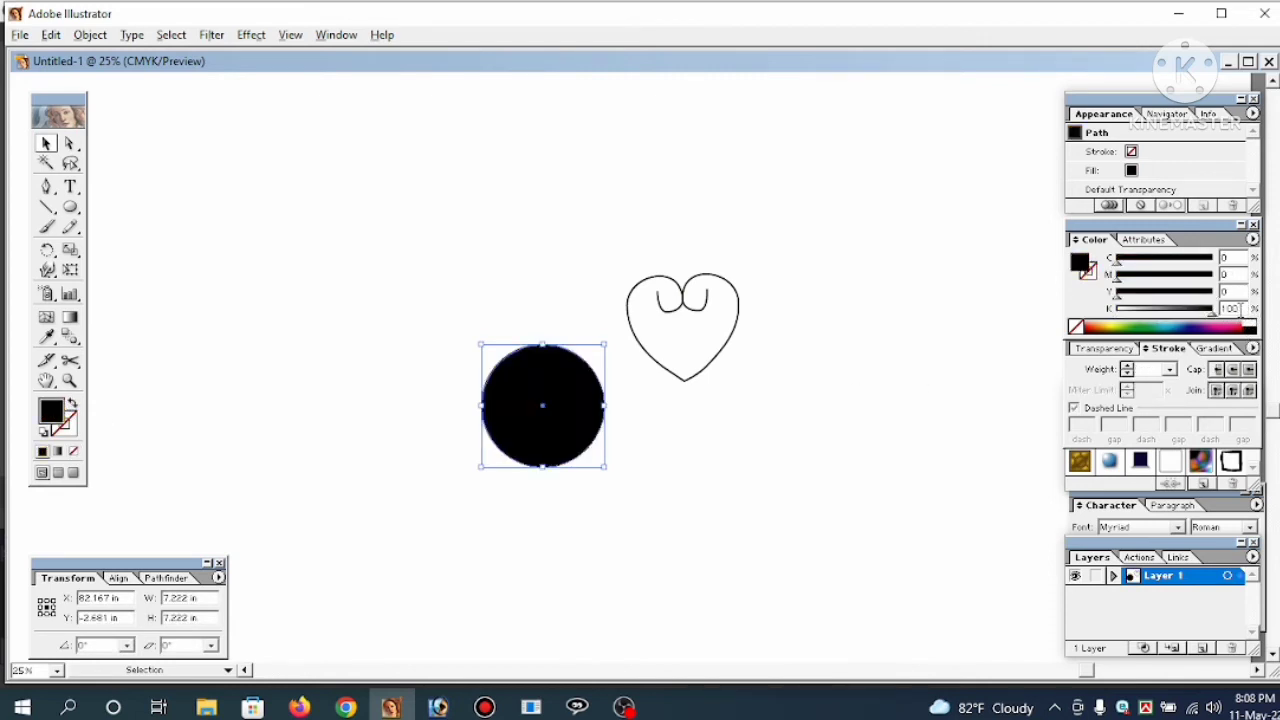
{"action": "double_click", "coordinate": [1232, 308]}
{"action": "type", "text": "30"}
{"action": "key", "text": "Return"}
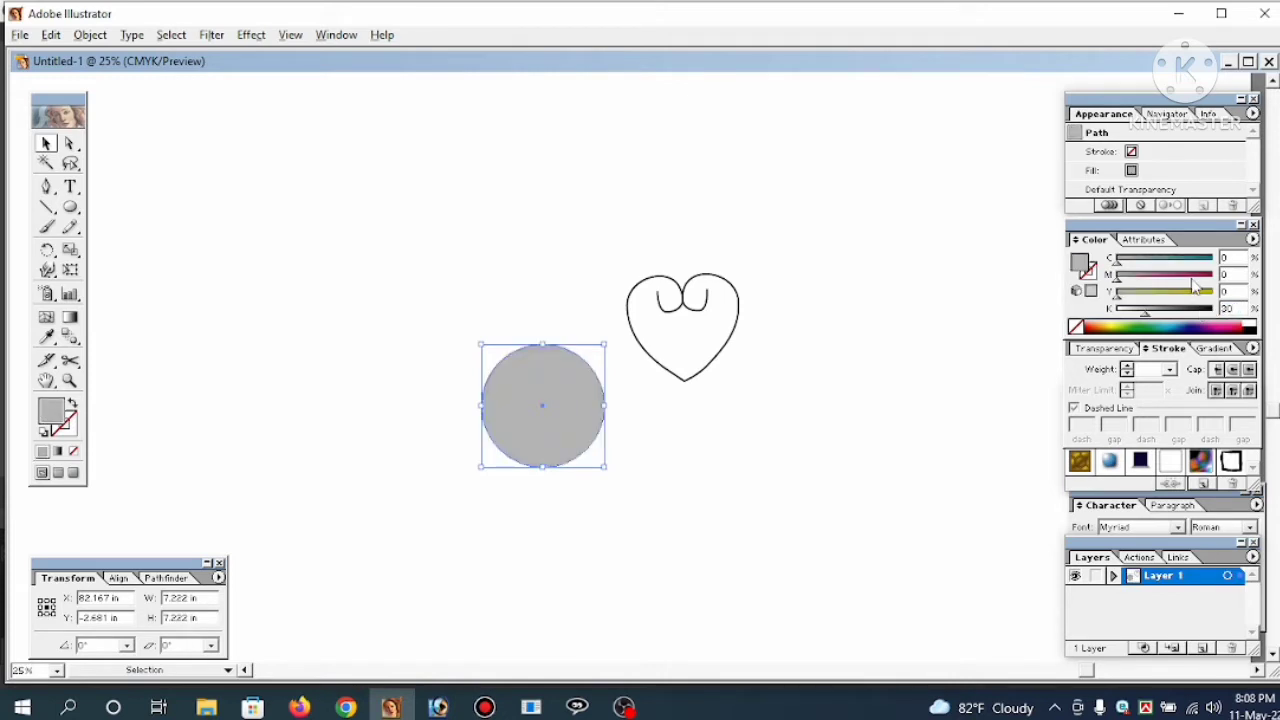
{"action": "double_click", "coordinate": [1228, 308]}
{"action": "type", "text": "40"}
{"action": "key", "text": "Return"}
Add a concentric copy of the gray circle, scaled down to about 6.1 in in diameter
{"action": "left_click_drag", "start_coordinate": [841, 381], "coordinate": [646, 285]}
{"action": "left_click", "coordinate": [583, 400]}
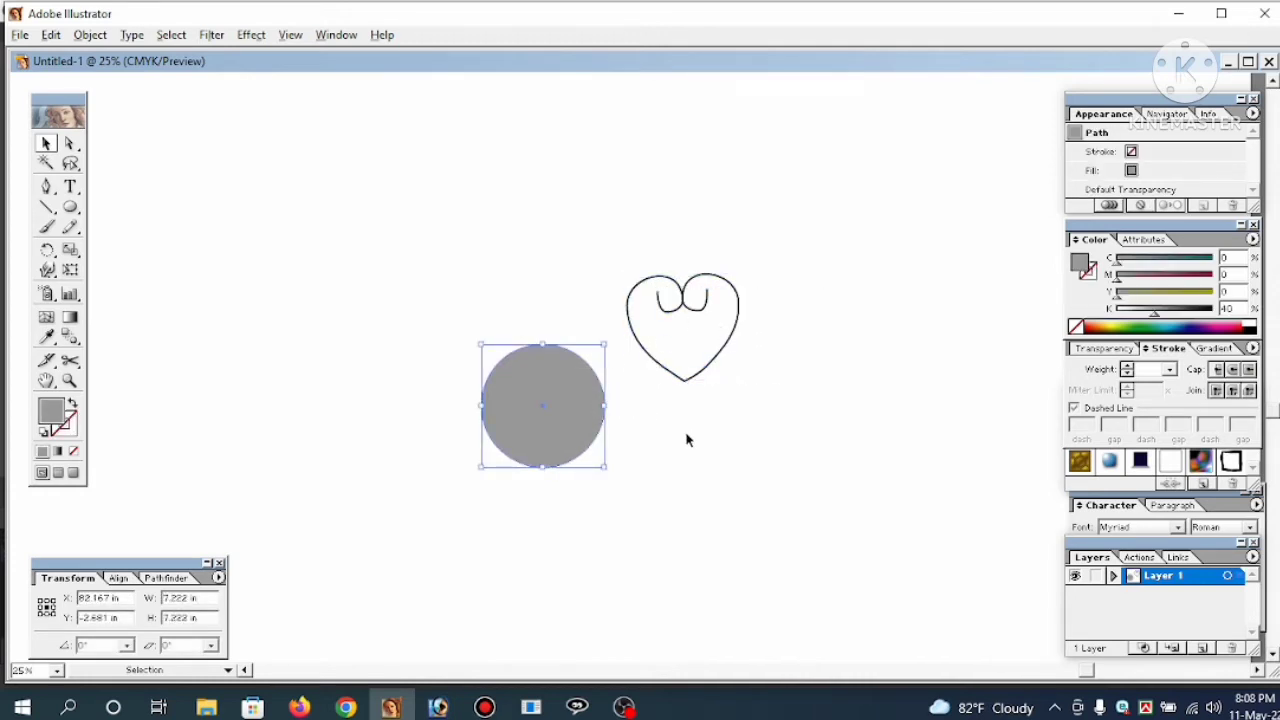
{"action": "mouse_move", "coordinate": [604, 405]}
{"action": "left_mouse_down"}
{"action": "mouse_move", "coordinate": [588, 407]}
{"action": "mouse_move", "coordinate": [597, 412]}
{"action": "left_mouse_up"}
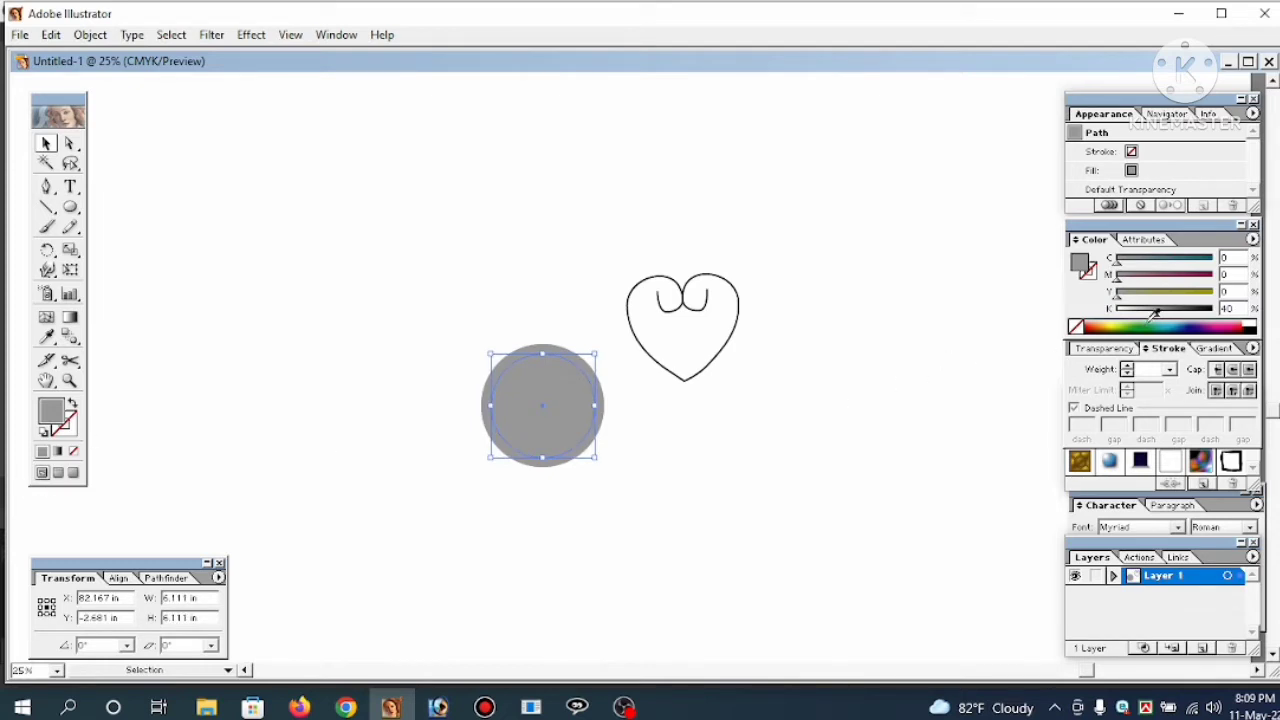
Give the inner circle a white 10 pt stroke and no fill
{"action": "left_click_drag", "start_coordinate": [1155, 318], "coordinate": [1069, 330]}
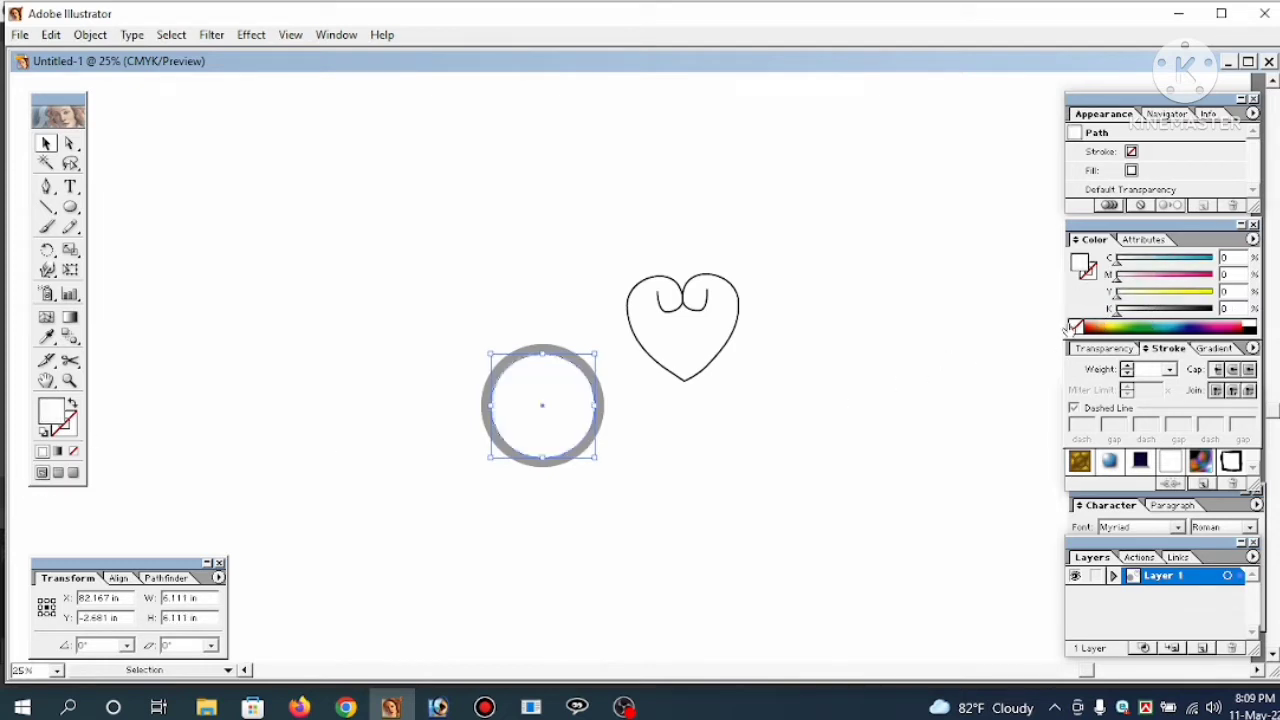
{"action": "left_click", "coordinate": [72, 405]}
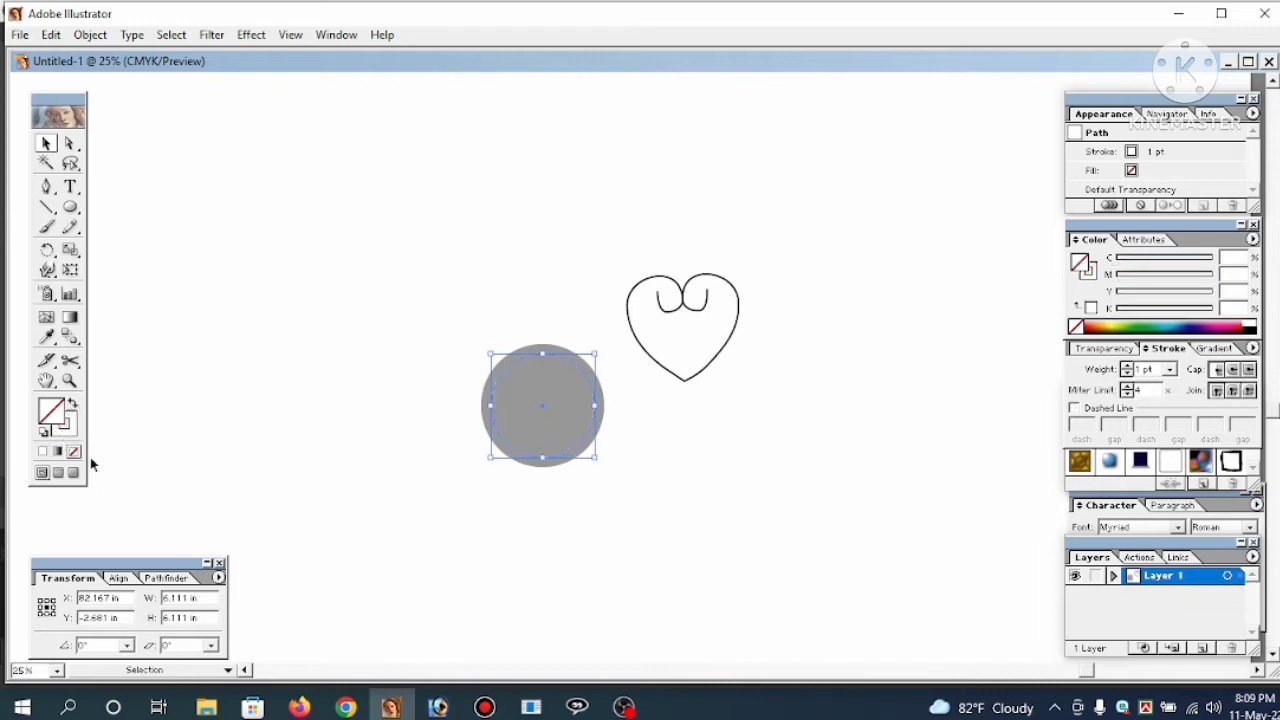
{"action": "left_click", "coordinate": [68, 428]}
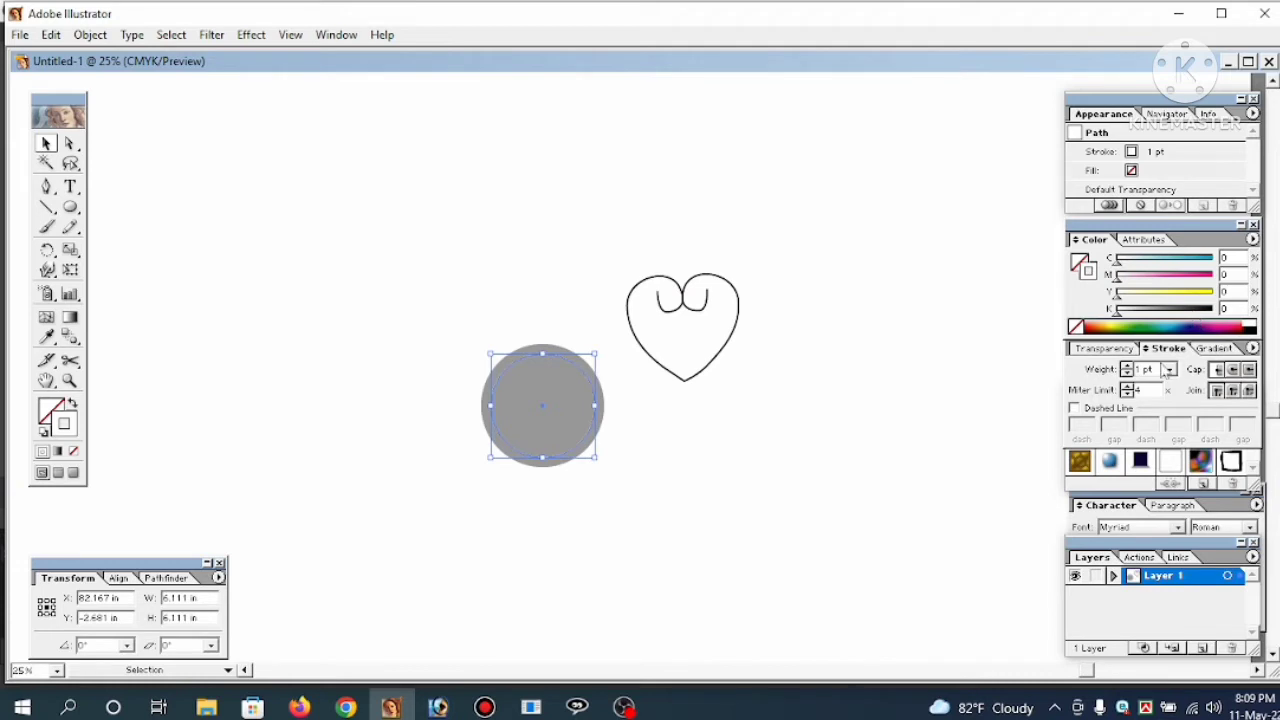
{"action": "double_click", "coordinate": [1151, 370]}
{"action": "type", "text": "5"}
{"action": "key", "text": "Return"}
{"action": "double_click", "coordinate": [1148, 369]}
{"action": "type", "text": "10"}
{"action": "key", "text": "Return"}
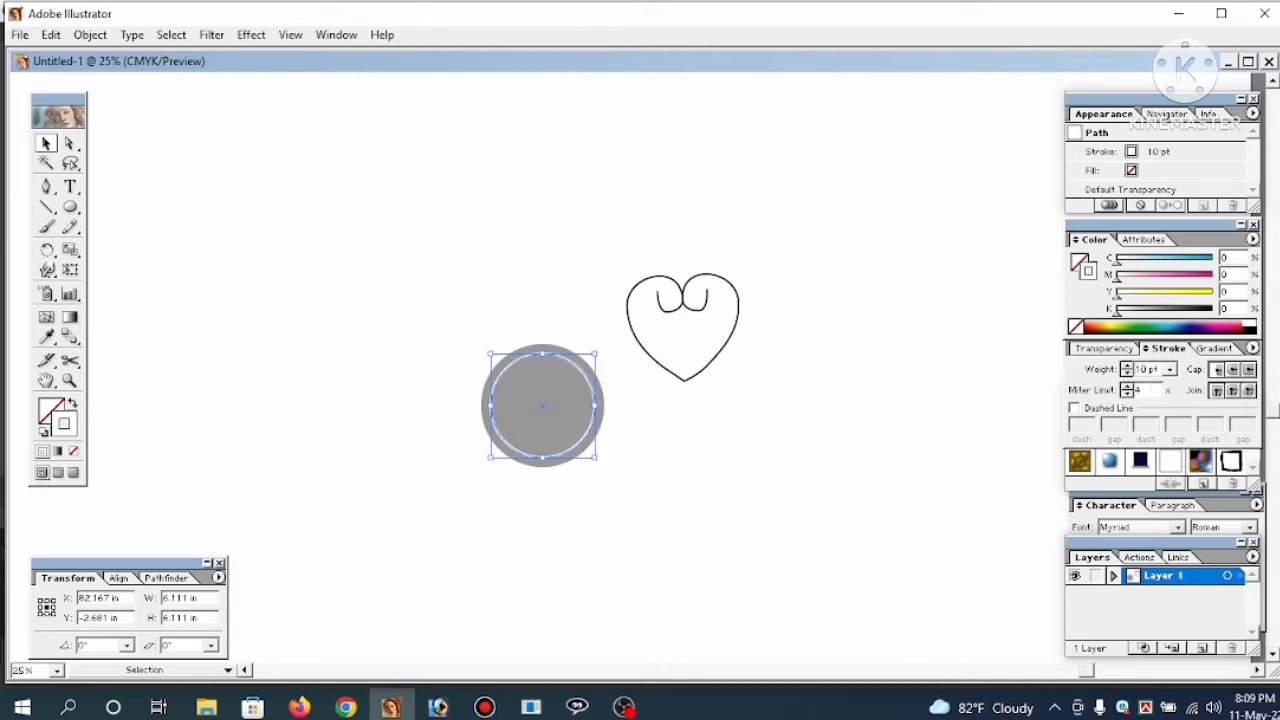
{"action": "left_click", "coordinate": [805, 428]}
Move the heart over the upper part of the circles and enlarge it to about 8.2 by 7.9 in
{"action": "key", "text": "space"}
{"action": "left_click_drag", "start_coordinate": [608, 440], "coordinate": [741, 461]}
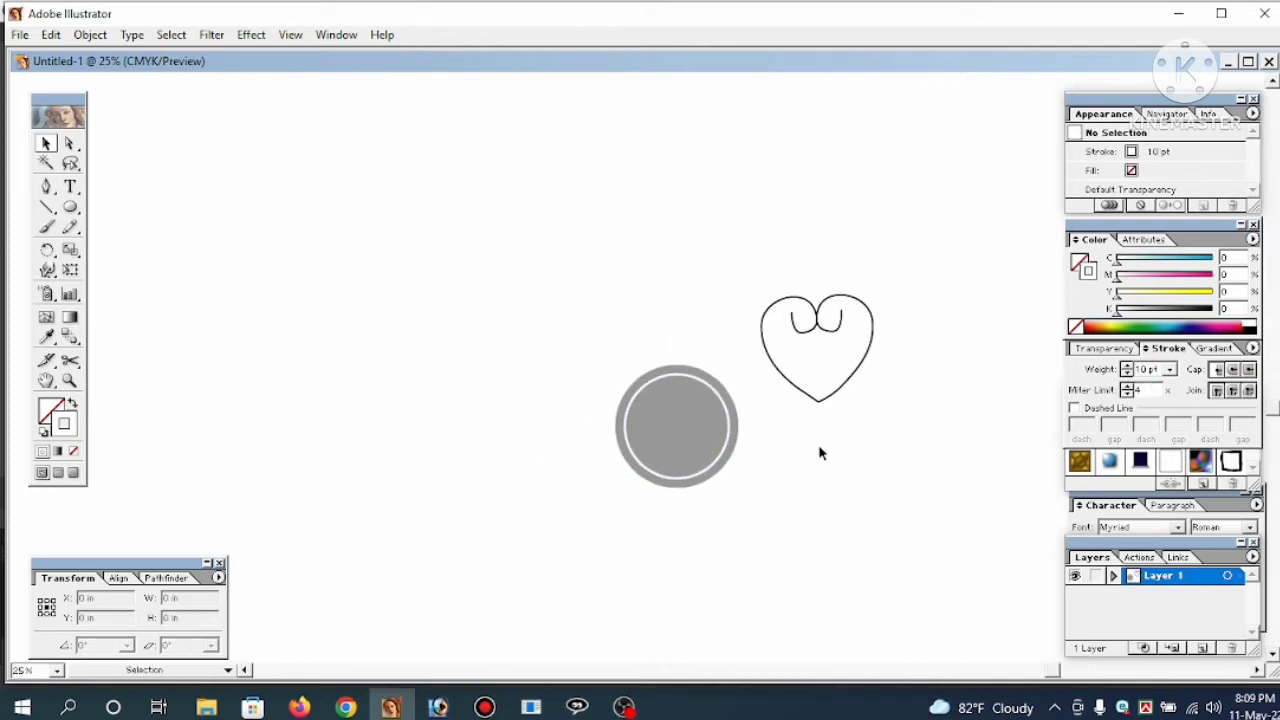
{"action": "left_click_drag", "start_coordinate": [855, 434], "coordinate": [635, 386]}
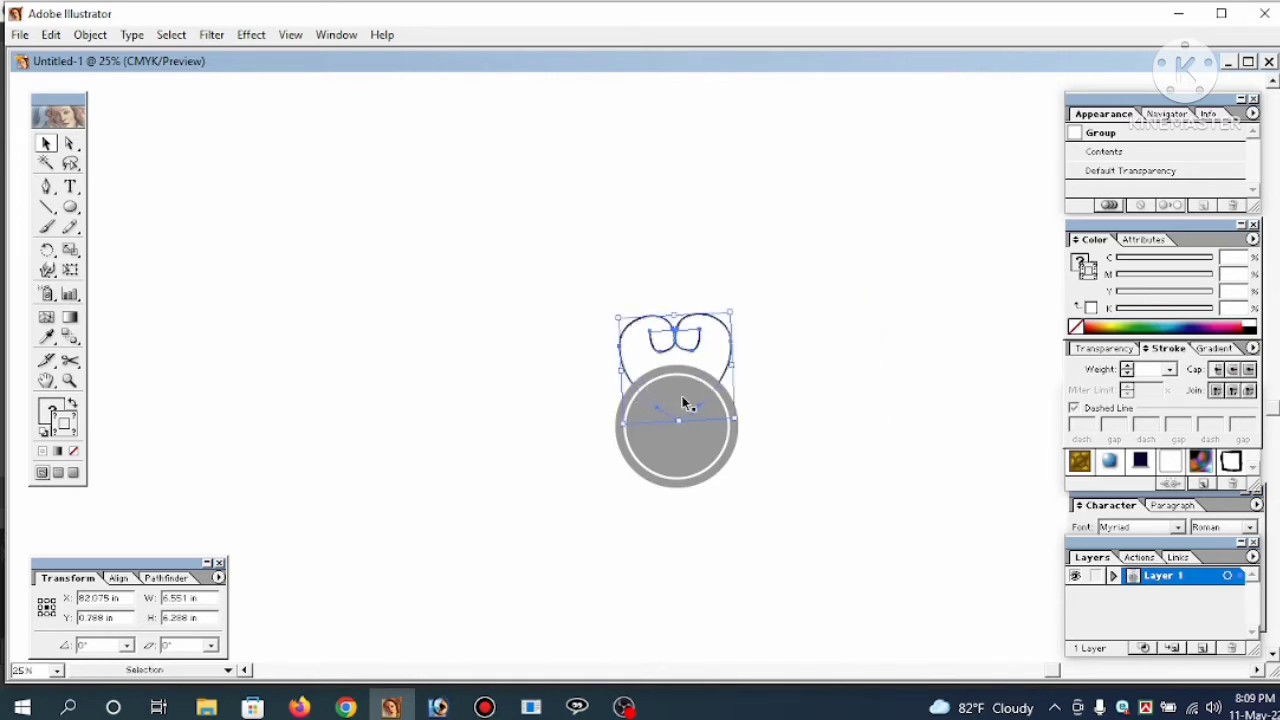
{"action": "mouse_move", "coordinate": [675, 315]}
{"action": "left_mouse_down"}
{"action": "mouse_move", "coordinate": [673, 284]}
{"action": "mouse_move", "coordinate": [681, 318]}
{"action": "left_mouse_up"}
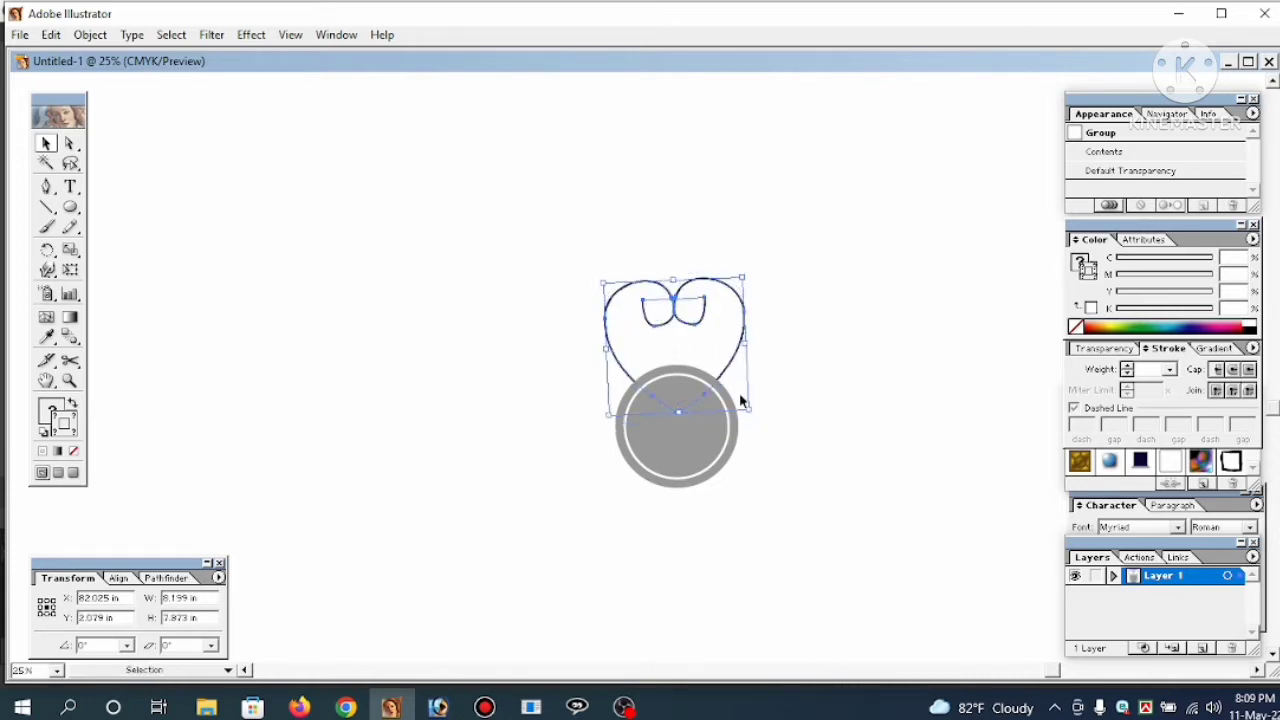
{"action": "left_click", "coordinate": [783, 464]}
Enlarge both circles together about their shared centre and raise the heart until its tip sits just inside the outer circle's upper edge
{"action": "left_click_drag", "start_coordinate": [766, 364], "coordinate": [706, 318]}
{"action": "left_click", "coordinate": [762, 454]}
{"action": "left_click", "coordinate": [657, 447]}
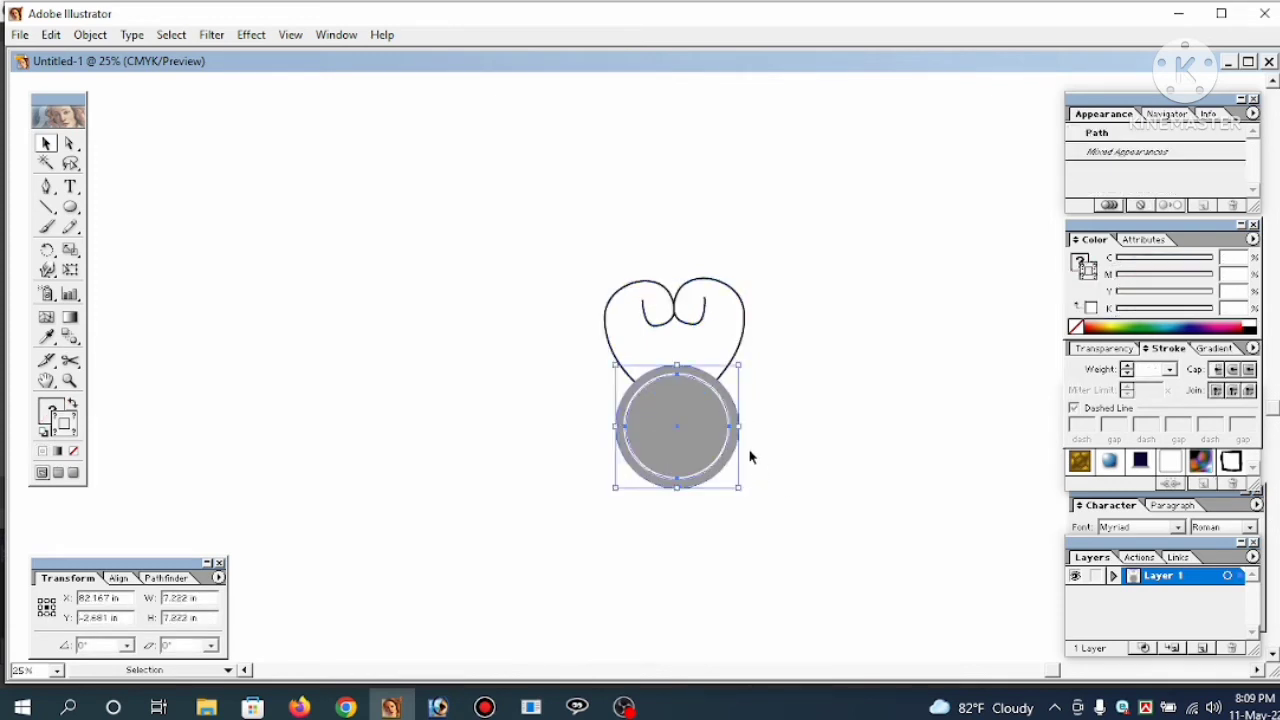
{"action": "left_click_drag", "start_coordinate": [746, 427], "coordinate": [755, 427]}
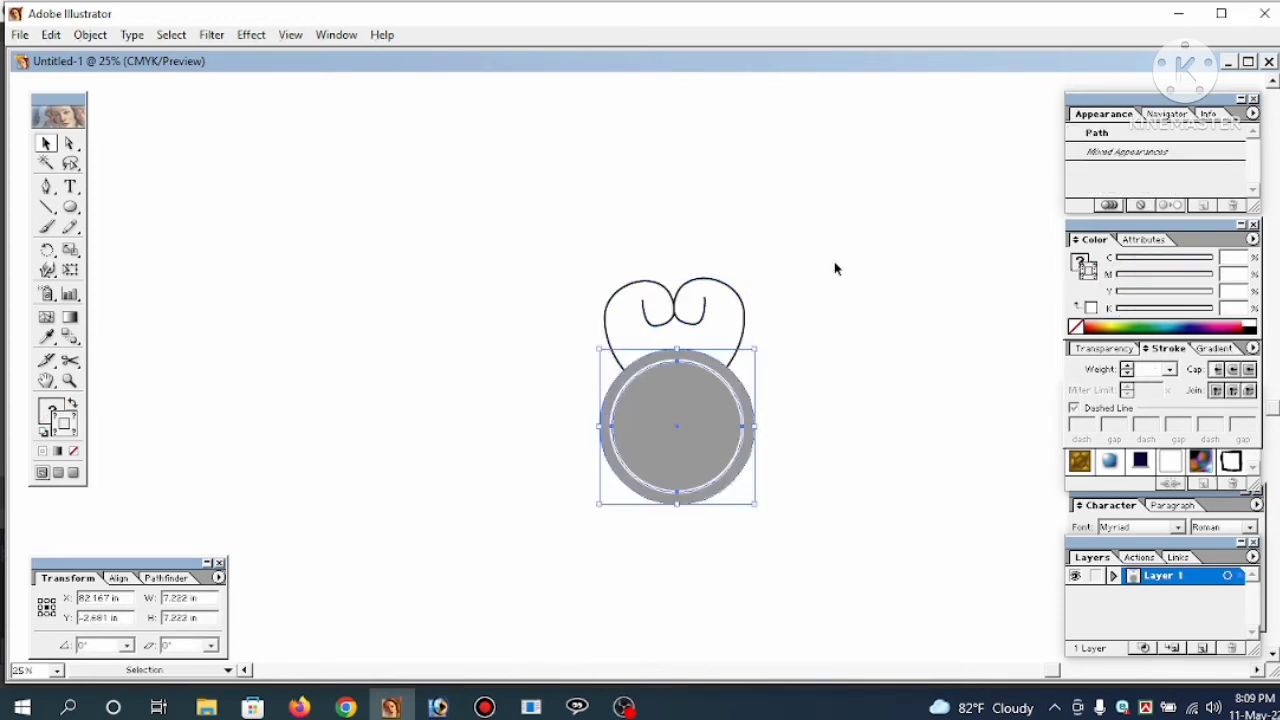
{"action": "left_click_drag", "start_coordinate": [791, 274], "coordinate": [674, 269]}
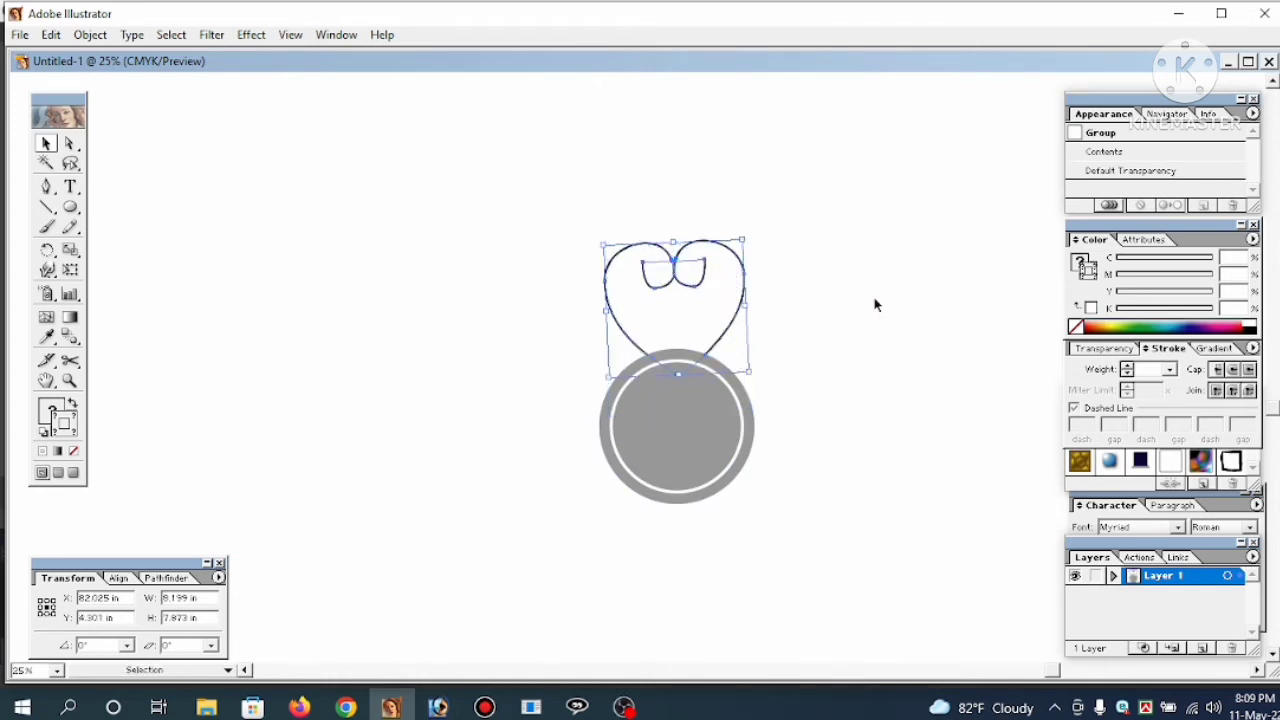
{"action": "left_click", "coordinate": [875, 305]}
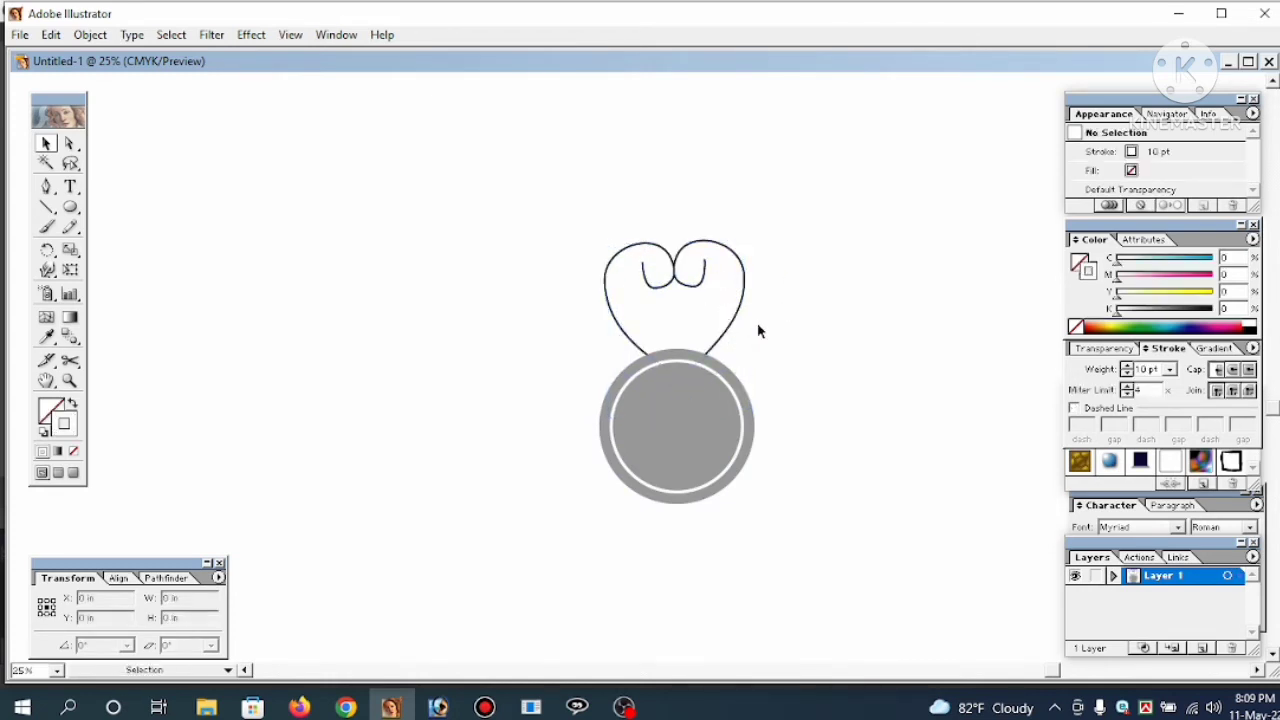
Enlarge the heart above the circles to about 9.4 by 9.0 in, keeping its tip inside the gray circle's upper edge
{"action": "left_click", "coordinate": [698, 240]}
{"action": "left_click_drag", "start_coordinate": [671, 240], "coordinate": [671, 227]}
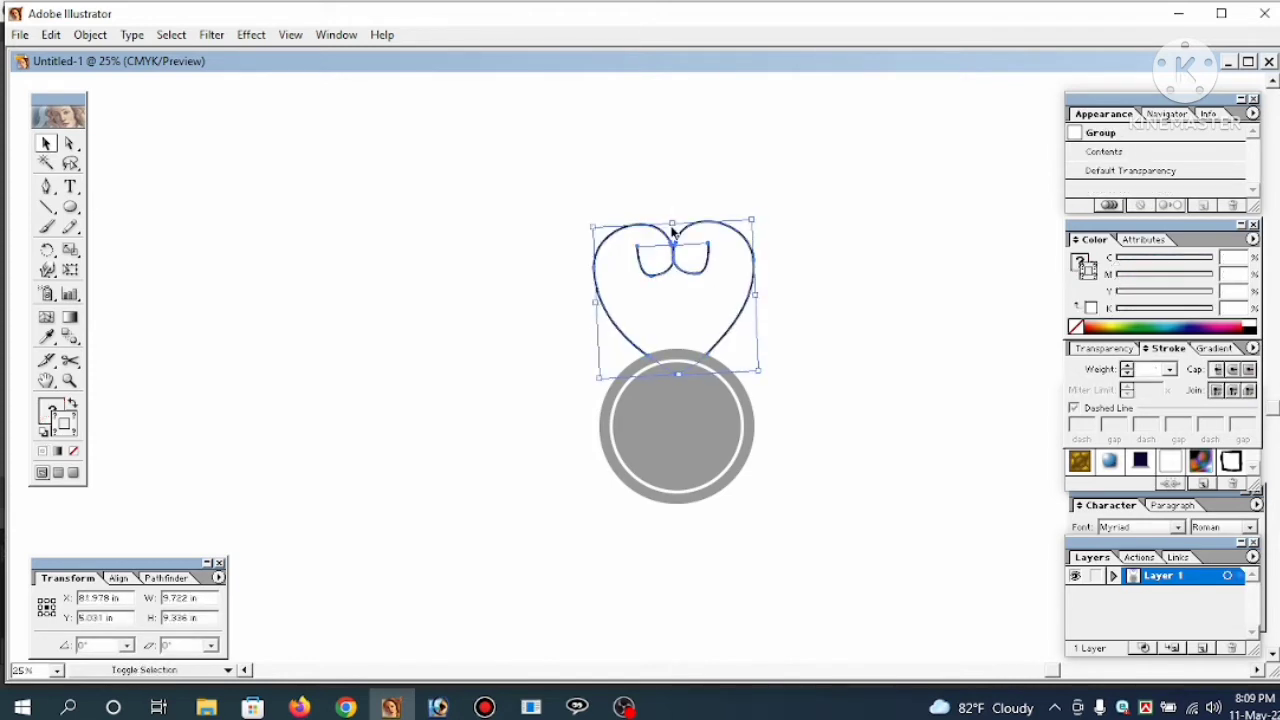
{"action": "left_click", "coordinate": [667, 206]}
{"action": "left_click", "coordinate": [709, 273]}
{"action": "left_click", "coordinate": [662, 210]}
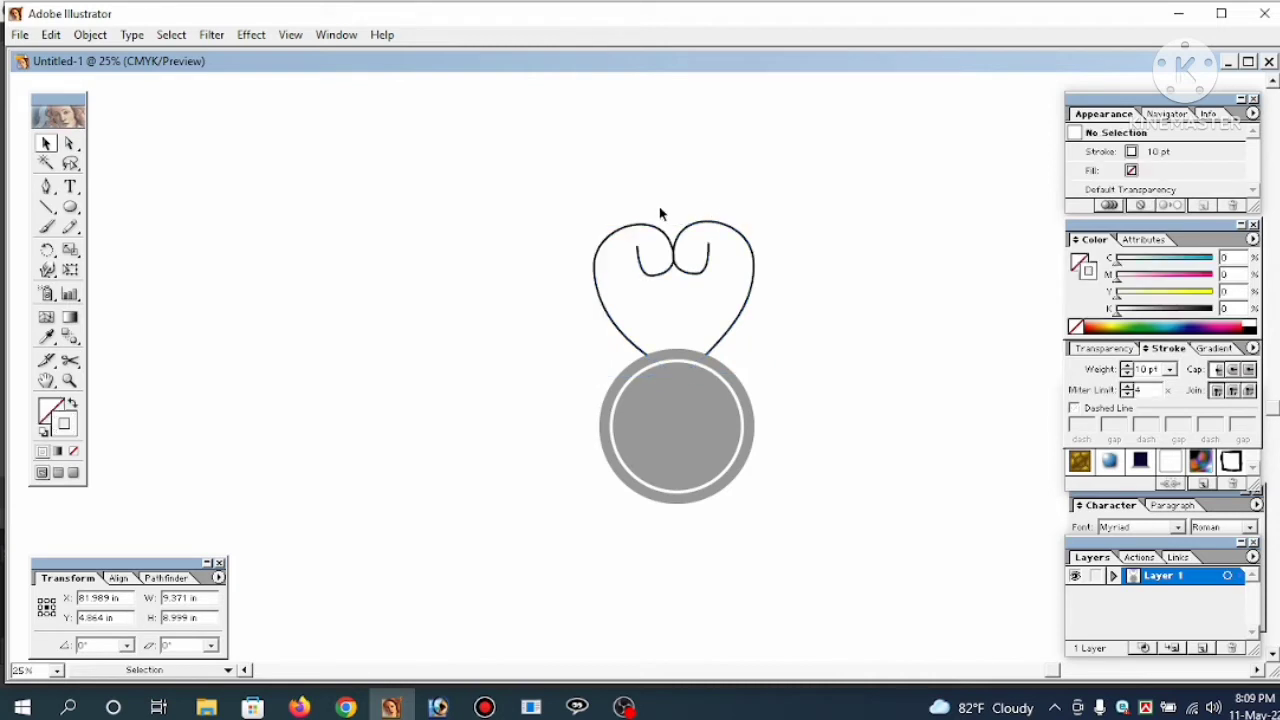
{"action": "left_click", "coordinate": [703, 250]}
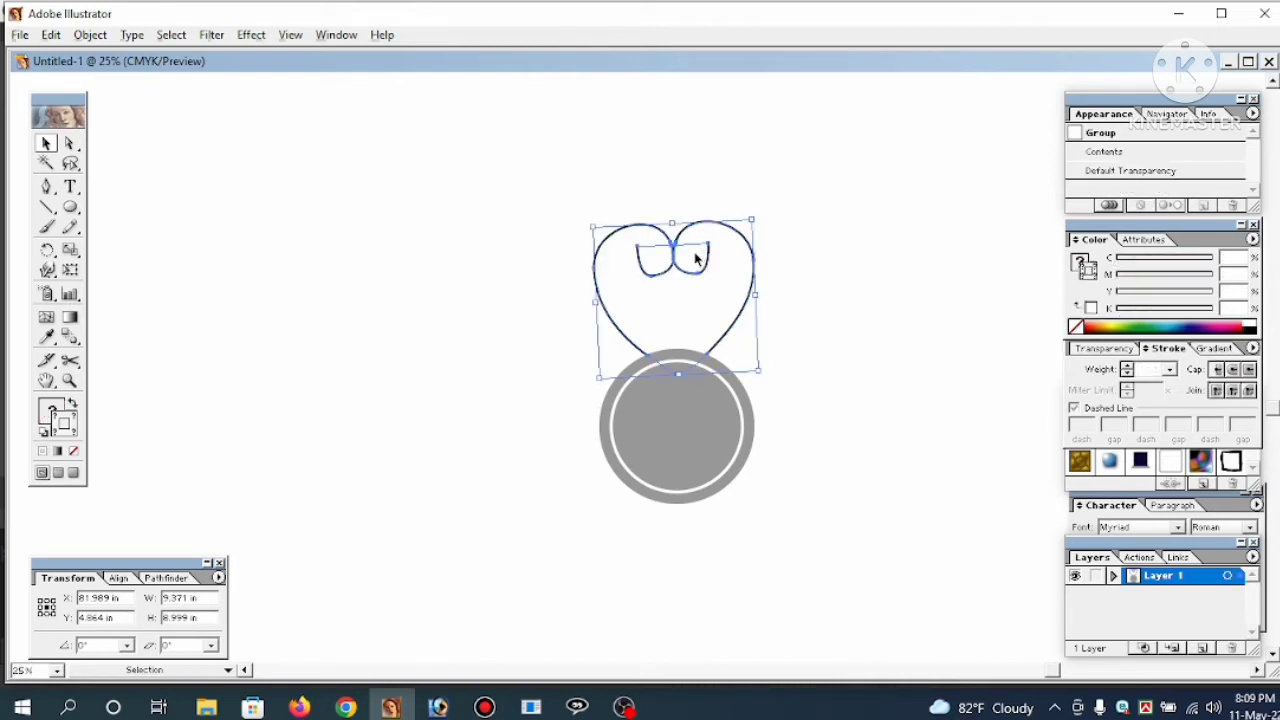
{"action": "key", "text": "space"}
{"action": "left_click_drag", "start_coordinate": [712, 307], "coordinate": [723, 383]}
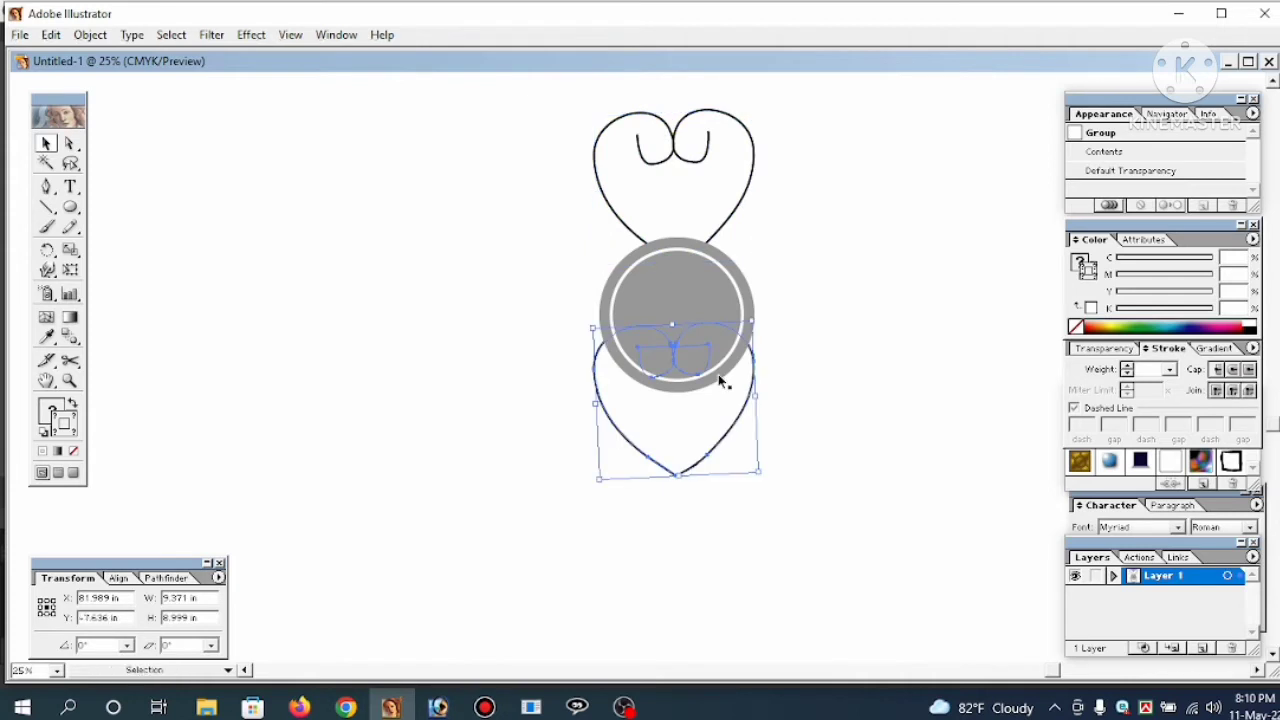
{"action": "key", "text": "ctrl+z"}
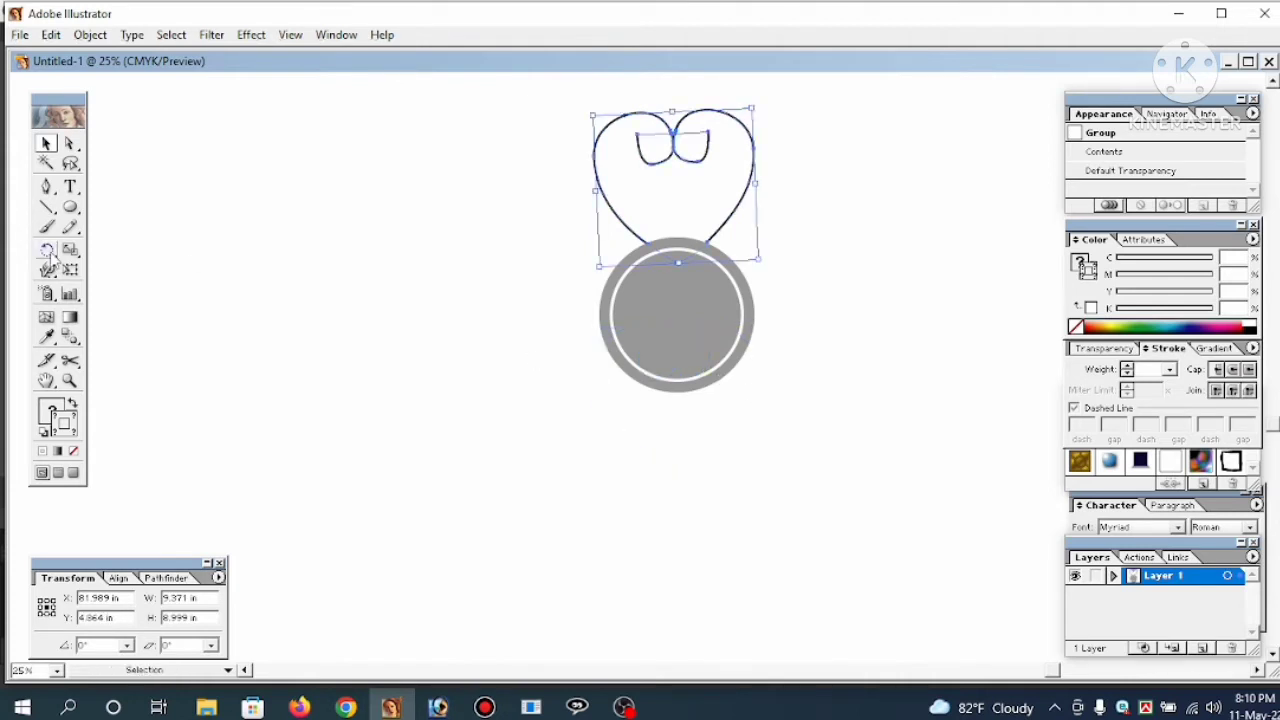
Make a reflected copy of the heart across the vertical axis with Reflect
{"action": "left_click_drag", "start_coordinate": [46, 251], "coordinate": [94, 254]}
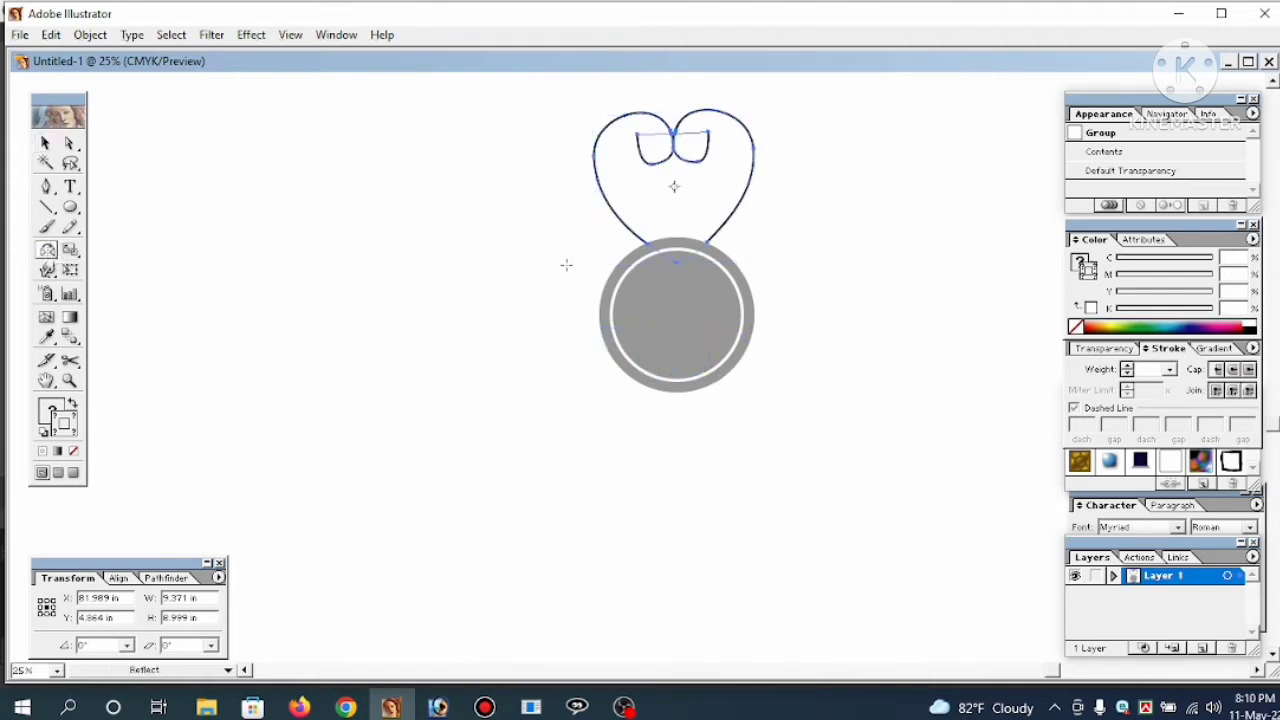
{"action": "key", "text": "Return"}
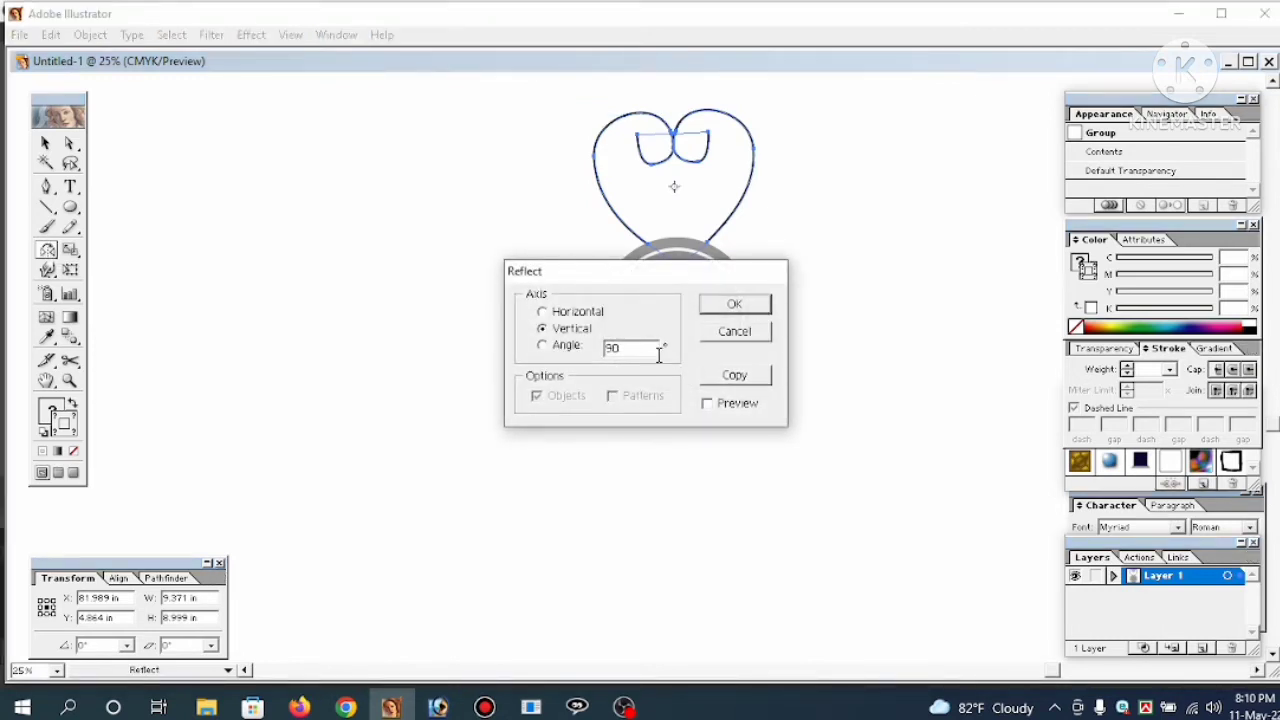
{"action": "left_click", "coordinate": [734, 376]}
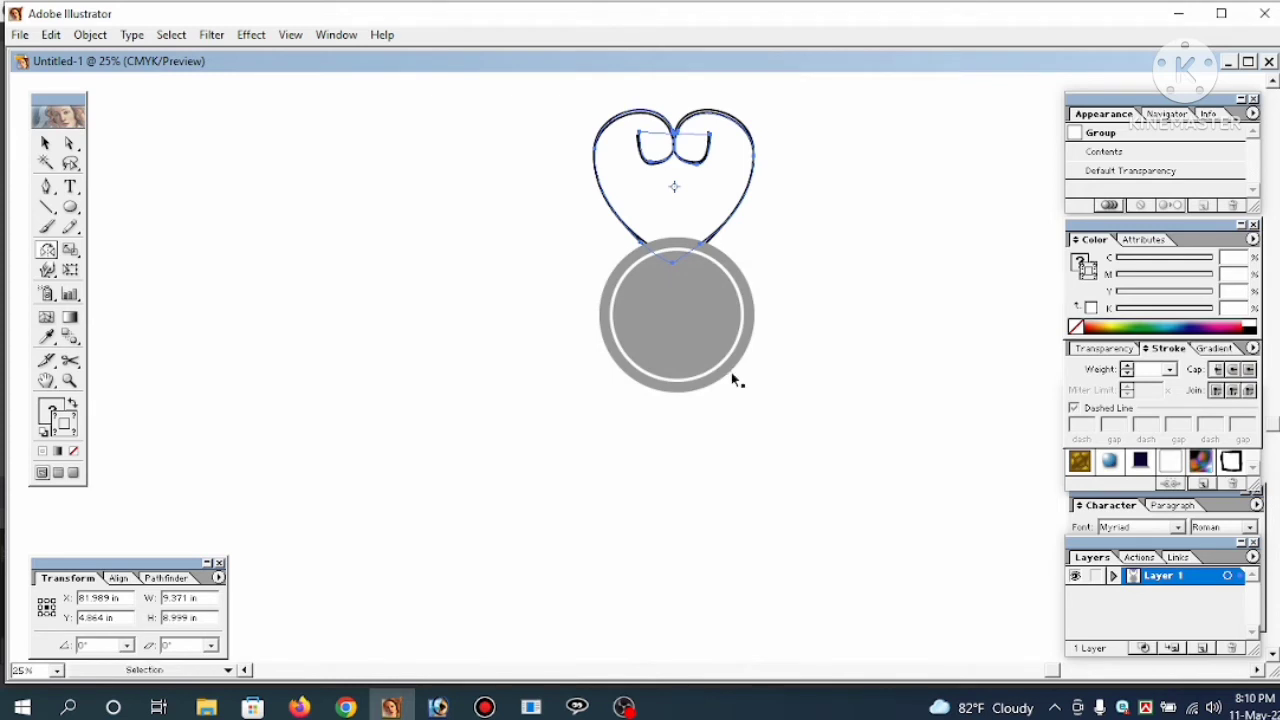
Move the heart copy straight down over the gray circle until its tip extends below the circle, at about Y -4.44 in
{"action": "key", "text": "ctrl+shift+Down"}
{"action": "key", "text": "ctrl+shift+Down"}
{"action": "key", "text": "ctrl+shift+Down"}
{"action": "key", "text": "ctrl+shift+Down"}
{"action": "key", "text": "ctrl+shift+Down"}
{"action": "key", "text": "ctrl+shift+Down"}
{"action": "key", "text": "ctrl+shift+Down"}
{"action": "key", "text": "ctrl+shift+Down"}
{"action": "key", "text": "ctrl+shift+Down"}
{"action": "key", "text": "ctrl+shift+Down"}
{"action": "key", "text": "ctrl+shift+Down"}
{"action": "key", "text": "ctrl+shift+Down"}
{"action": "key", "text": "ctrl+shift+Down"}
{"action": "key", "text": "ctrl+shift+Down"}
{"action": "key", "text": "ctrl+shift+Down"}
{"action": "key", "text": "ctrl+shift+Down"}
{"action": "key", "text": "ctrl+shift+Down"}
{"action": "key", "text": "ctrl+shift+Down"}
{"action": "key", "text": "ctrl+shift+Down"}
{"action": "key", "text": "ctrl+shift+Down"}
{"action": "key", "text": "ctrl+shift+Down"}
{"action": "key", "text": "ctrl+shift+Down"}
{"action": "key", "text": "ctrl+shift+Down"}
{"action": "key", "text": "ctrl+shift+Down"}
{"action": "key", "text": "ctrl+shift+Down"}
{"action": "key", "text": "ctrl+shift+Down"}
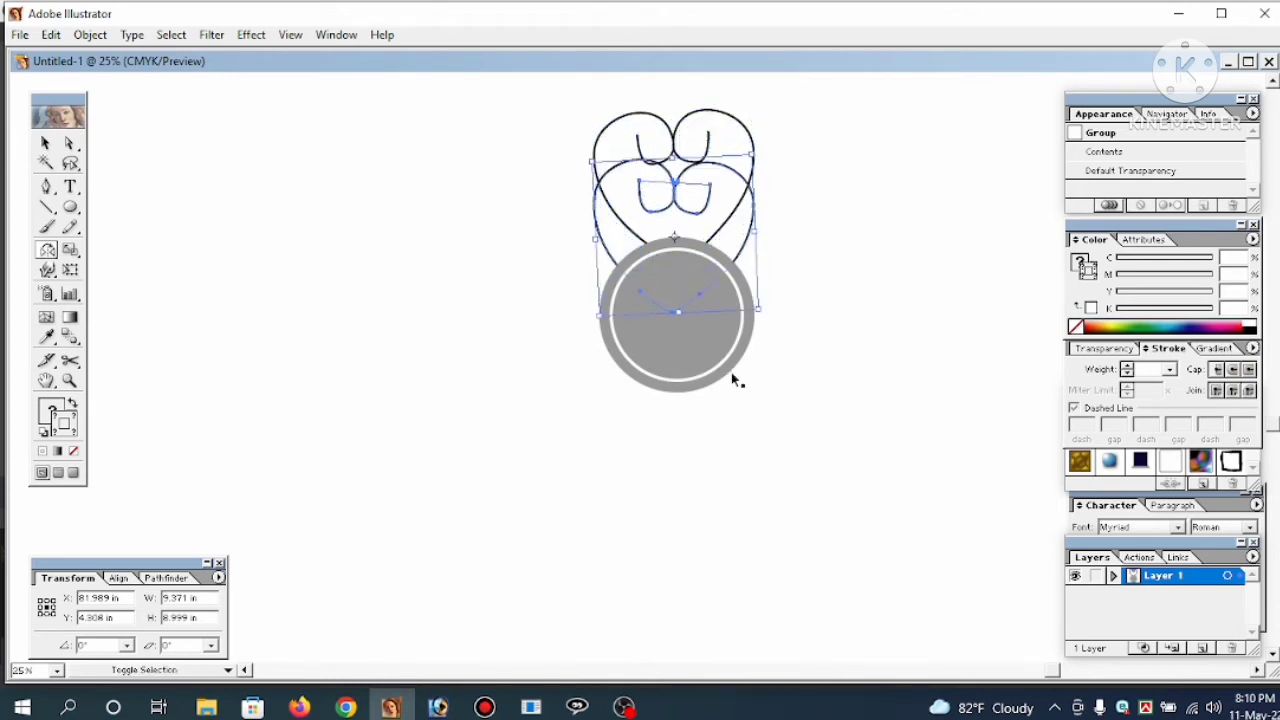
{"action": "key", "text": "ctrl+shift+Down"}
{"action": "key", "text": "ctrl+shift+Down"}
{"action": "key", "text": "ctrl+shift+Down"}
{"action": "key", "text": "ctrl+shift+Down"}
{"action": "key", "text": "ctrl+shift+Down"}
{"action": "key", "text": "ctrl+shift+Down"}
{"action": "key", "text": "ctrl+shift+Down"}
{"action": "key", "text": "ctrl+shift+Down"}
{"action": "key", "text": "ctrl+shift+Down"}
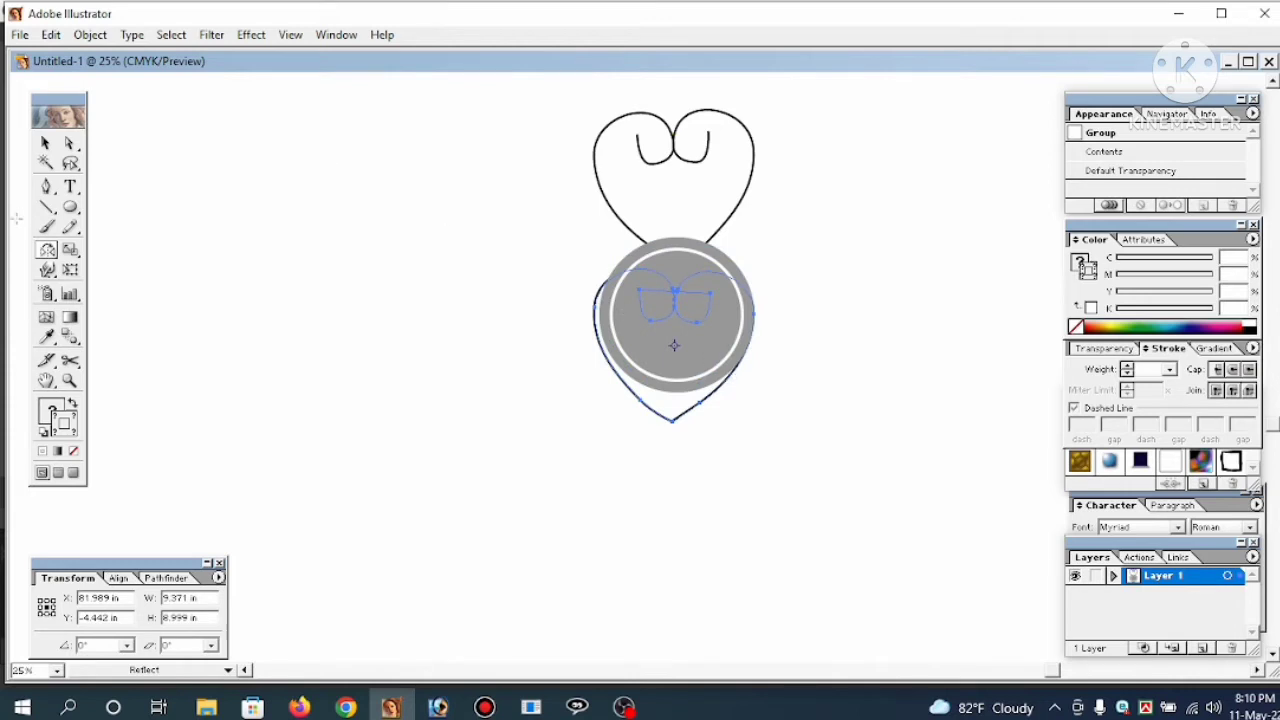
Flip the lower heart copy upside down with Reflect at an angle of 180°
{"action": "double_click", "coordinate": [55, 257]}
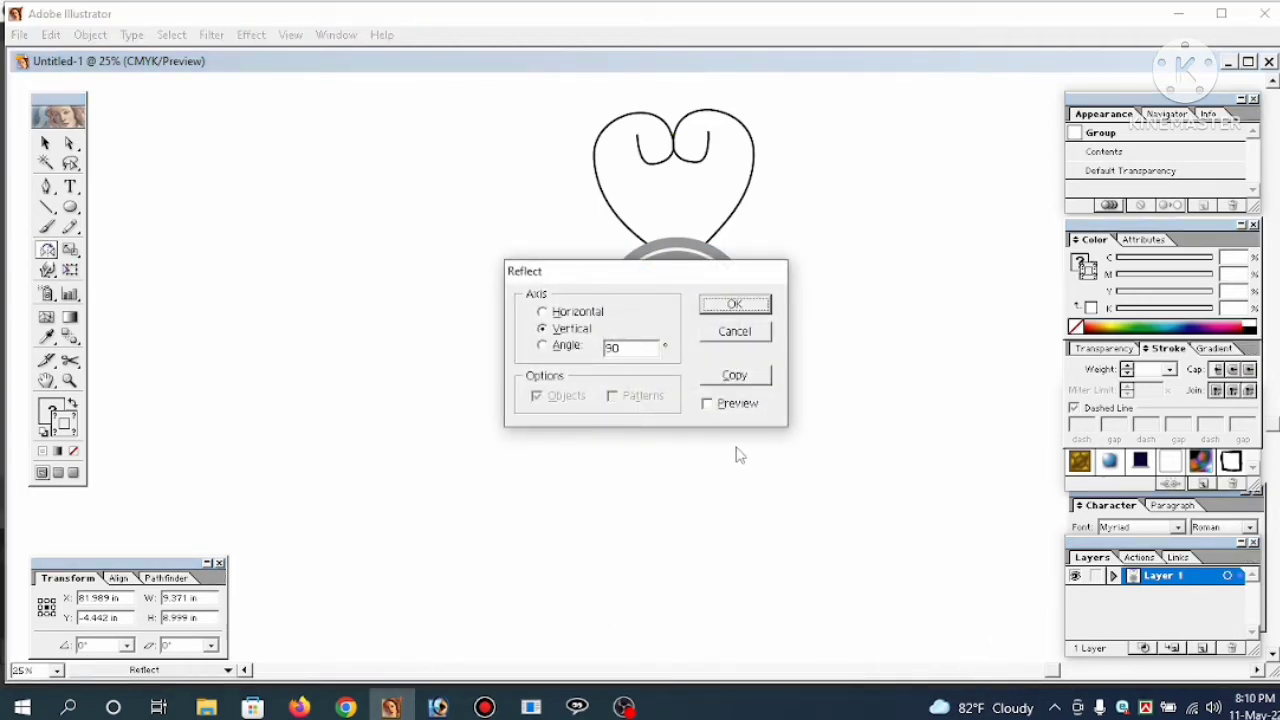
{"action": "double_click", "coordinate": [620, 347]}
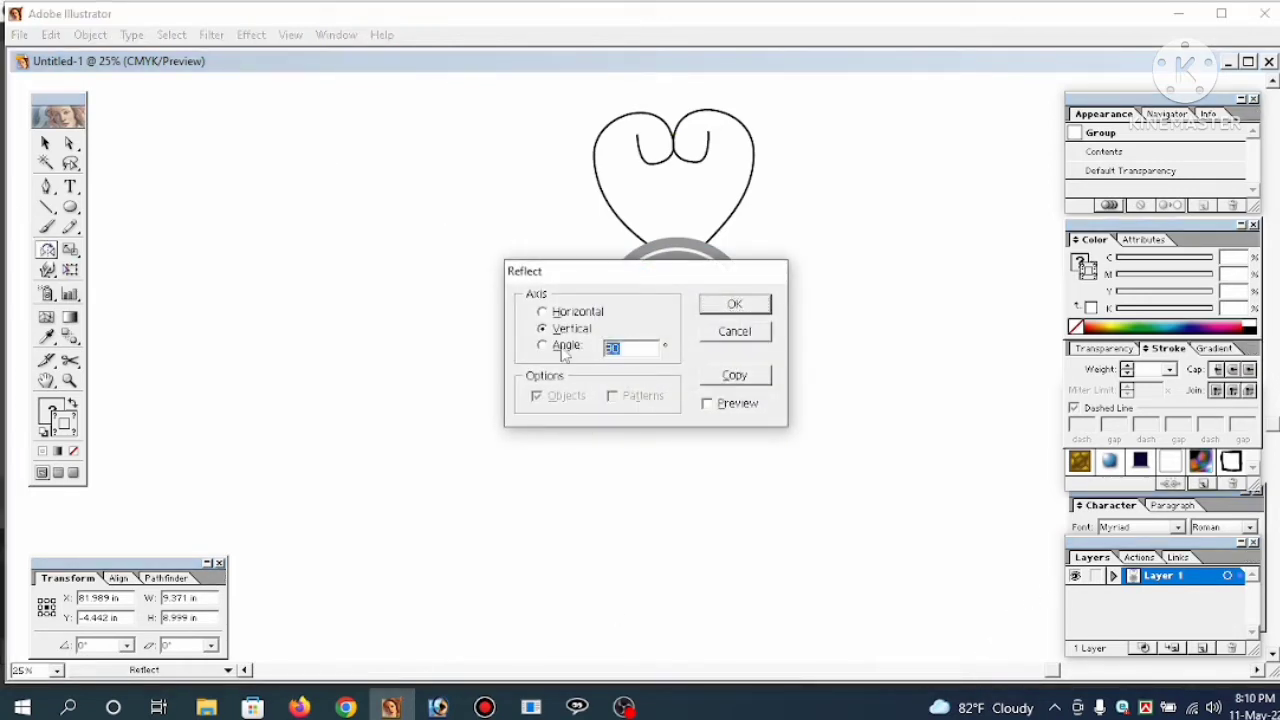
{"action": "type", "text": "180"}
{"action": "left_click", "coordinate": [740, 306]}
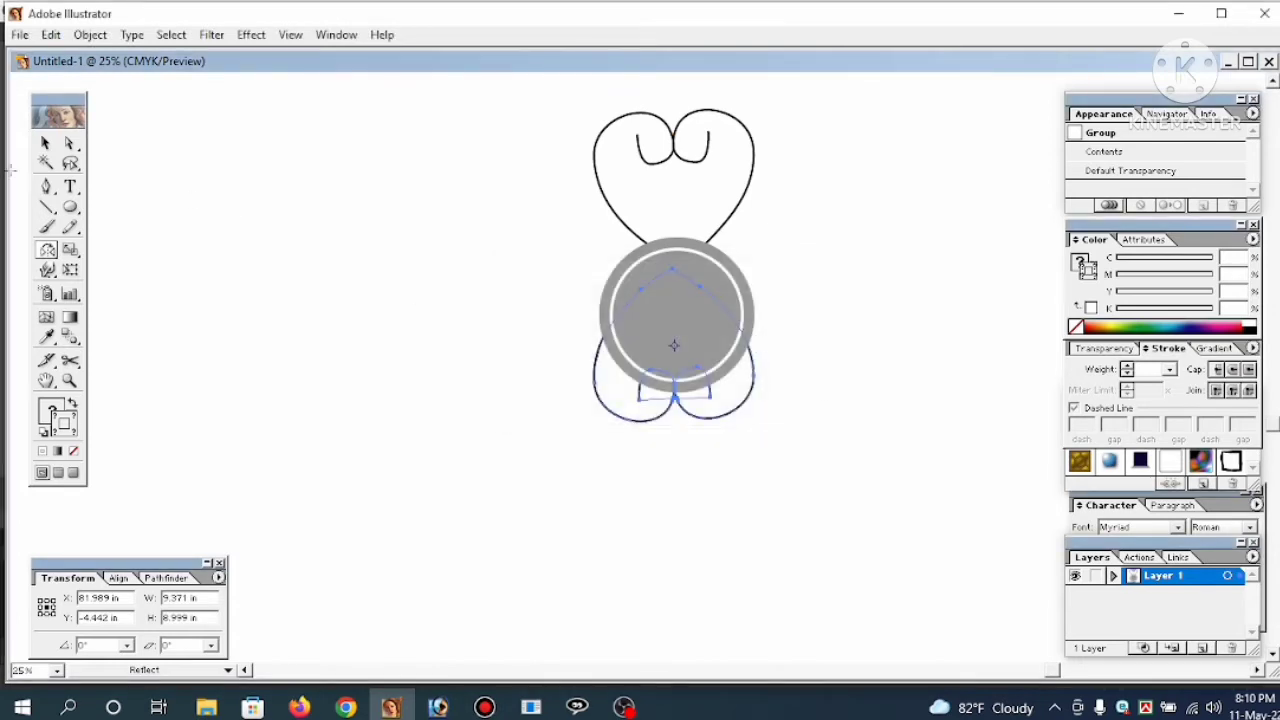
In Outline view, move the flipped heart down until its tip sits just inside the inner circle's lower edge, aligned with the upper heart
{"action": "left_click", "coordinate": [46, 146]}
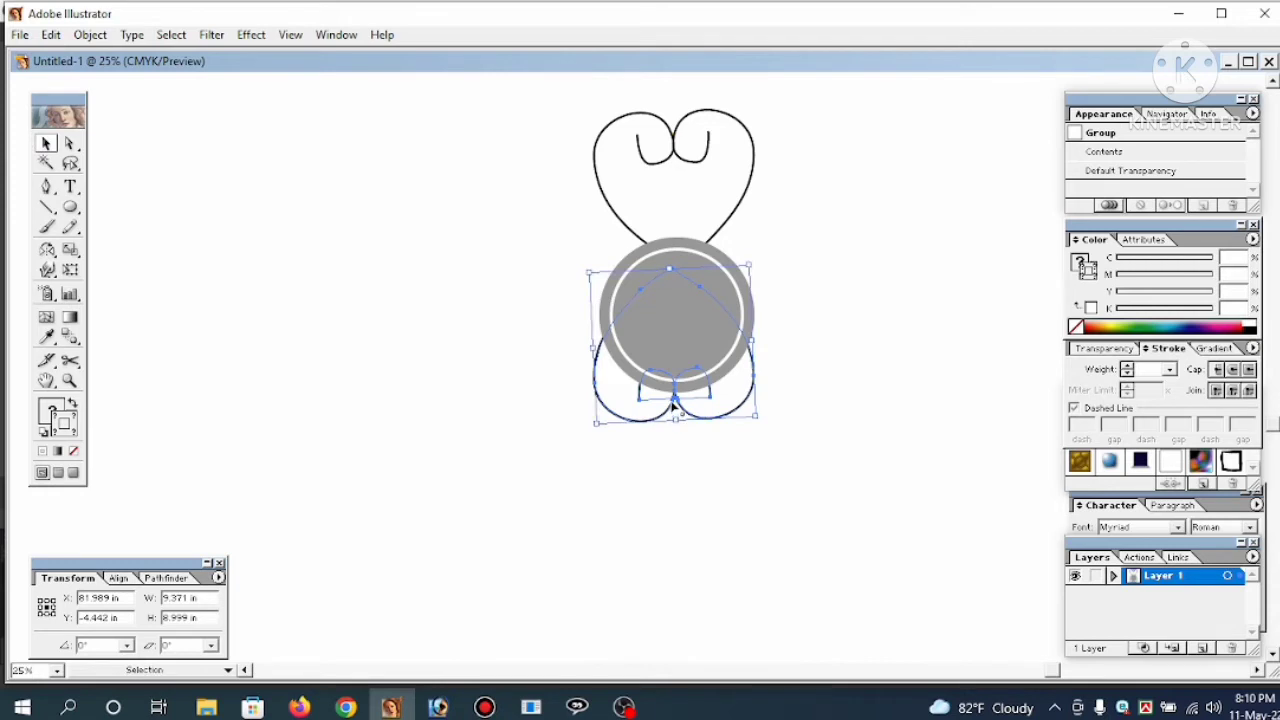
{"action": "key", "text": "ctrl+y"}
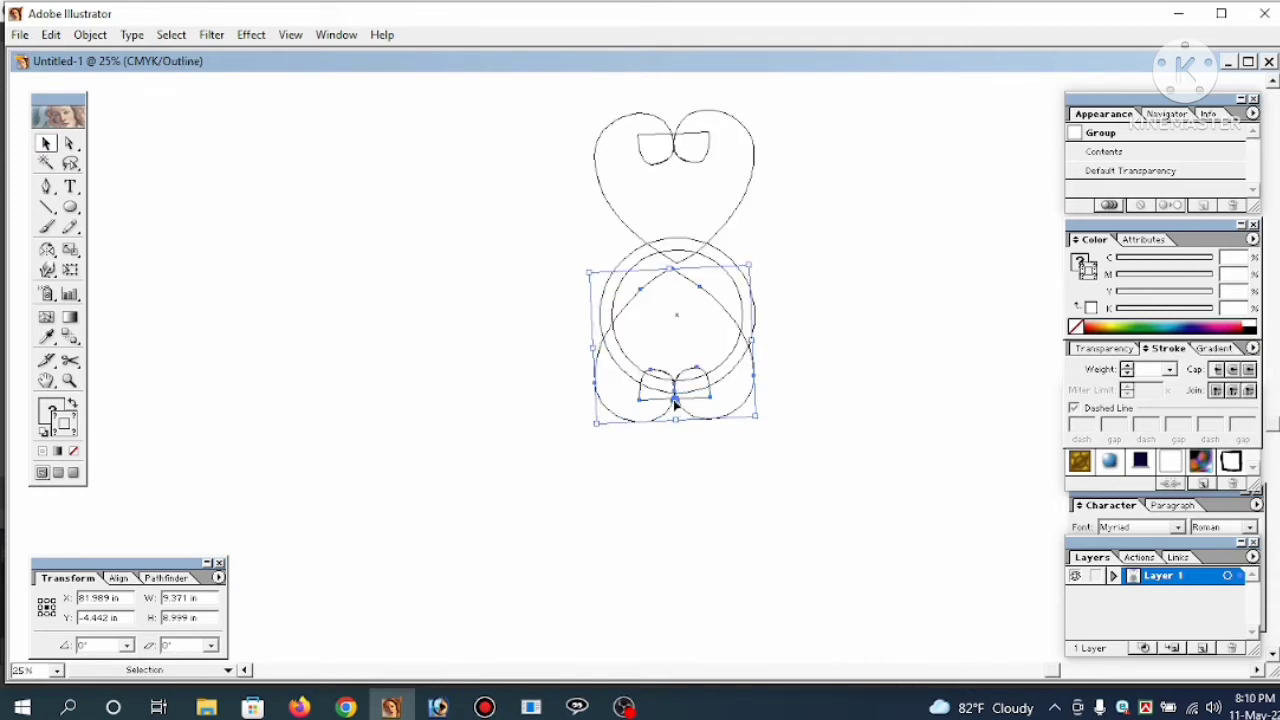
{"action": "left_click_drag", "start_coordinate": [675, 400], "coordinate": [675, 497]}
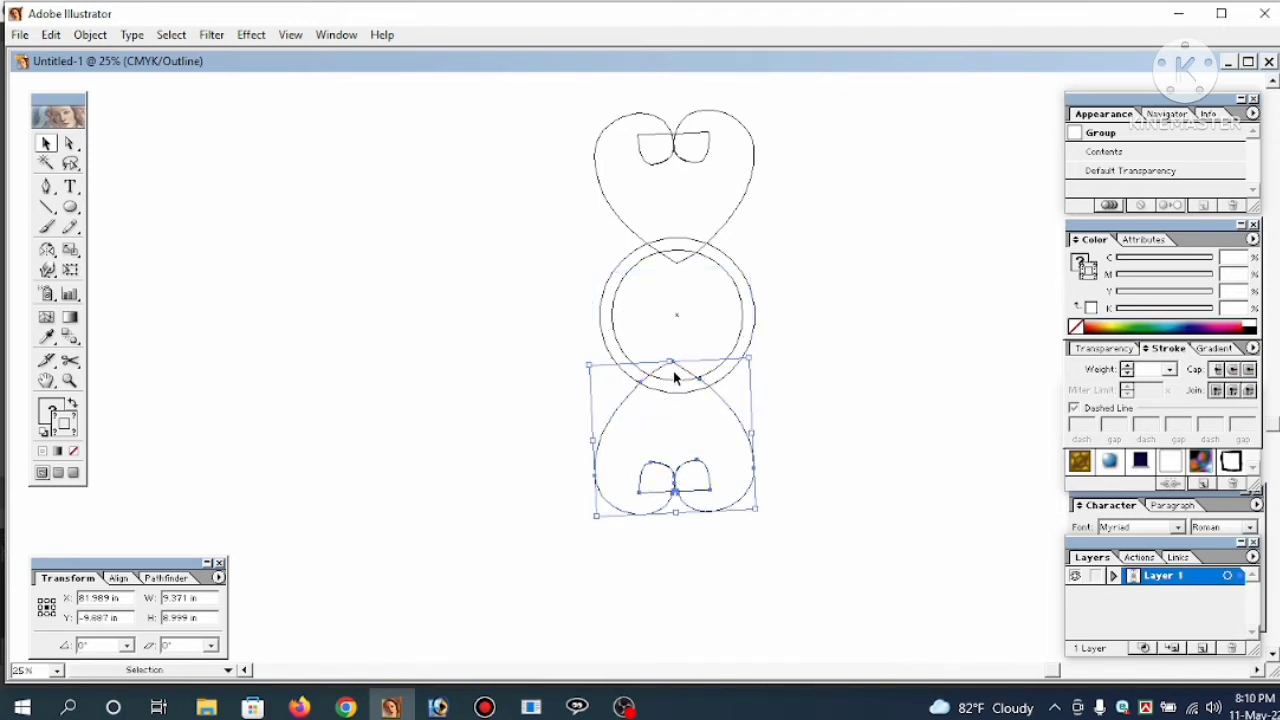
{"action": "left_click_drag", "start_coordinate": [678, 366], "coordinate": [681, 371]}
Group the upper and lower hearts together and return to Preview view
{"action": "left_click_drag", "start_coordinate": [823, 458], "coordinate": [623, 491]}
{"action": "left_click_drag", "start_coordinate": [767, 205], "coordinate": [668, 198]}
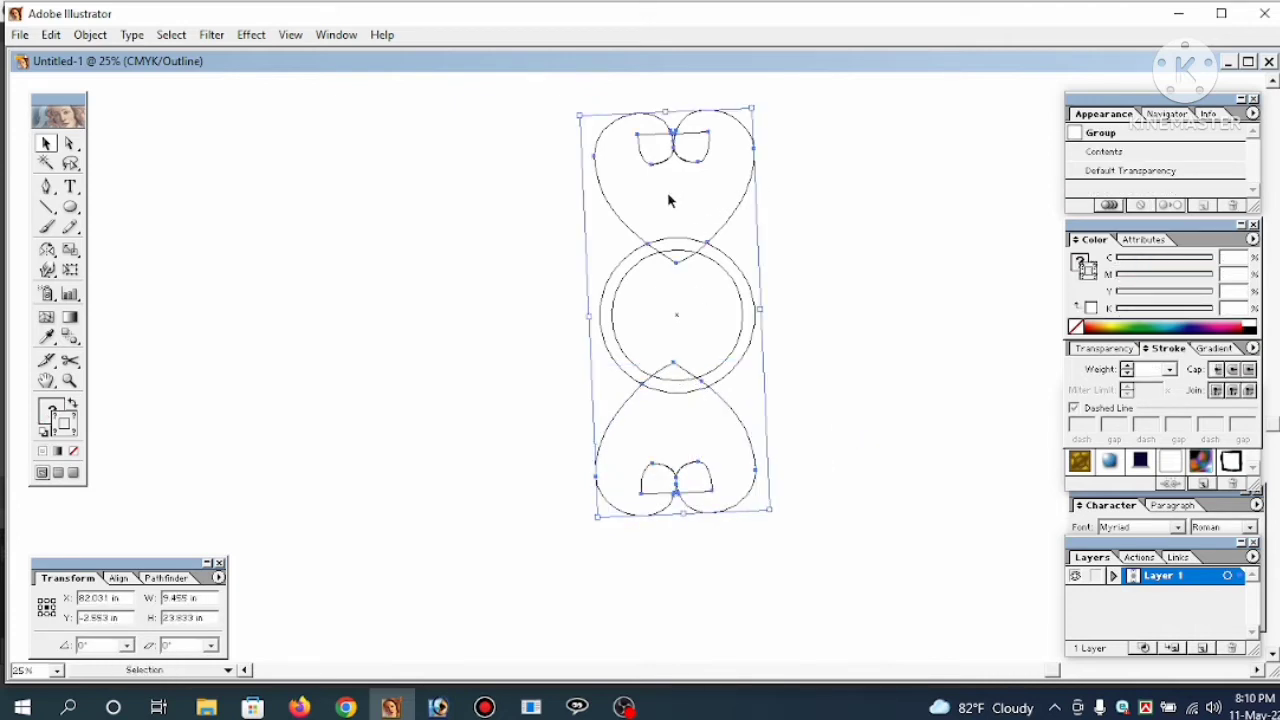
{"action": "key", "text": "ctrl+y"}
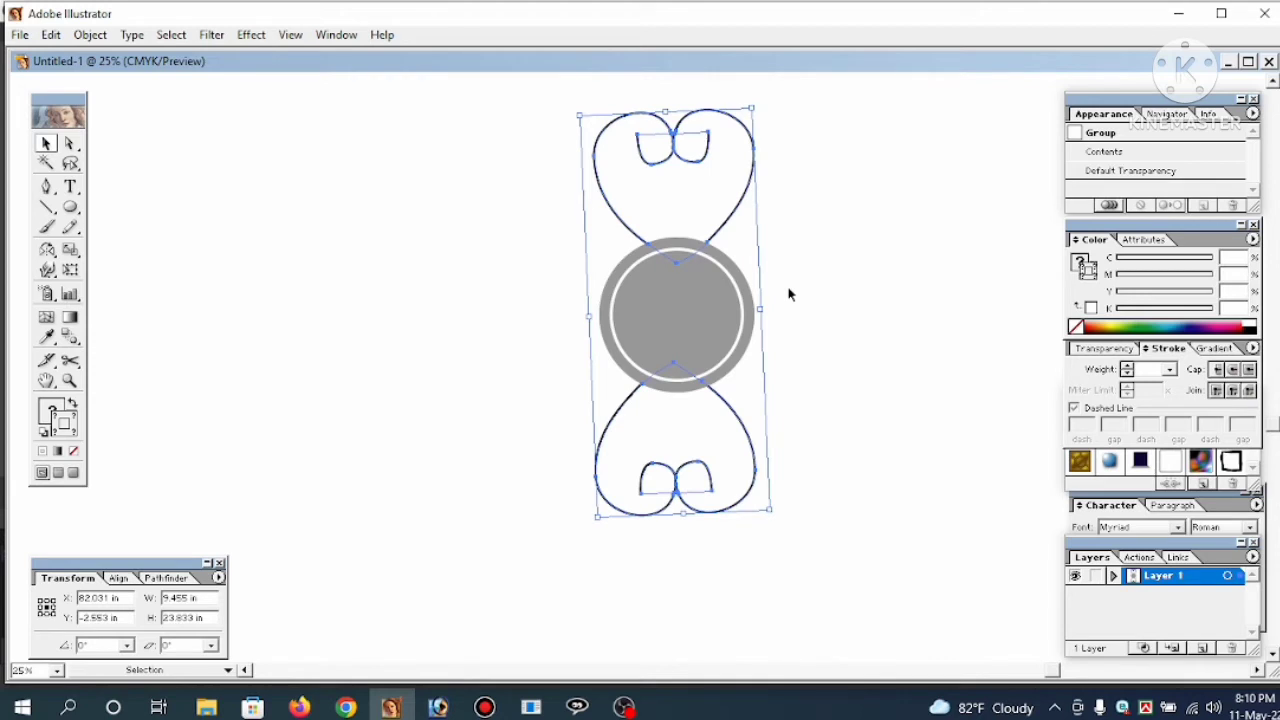
{"action": "left_click", "coordinate": [788, 294]}
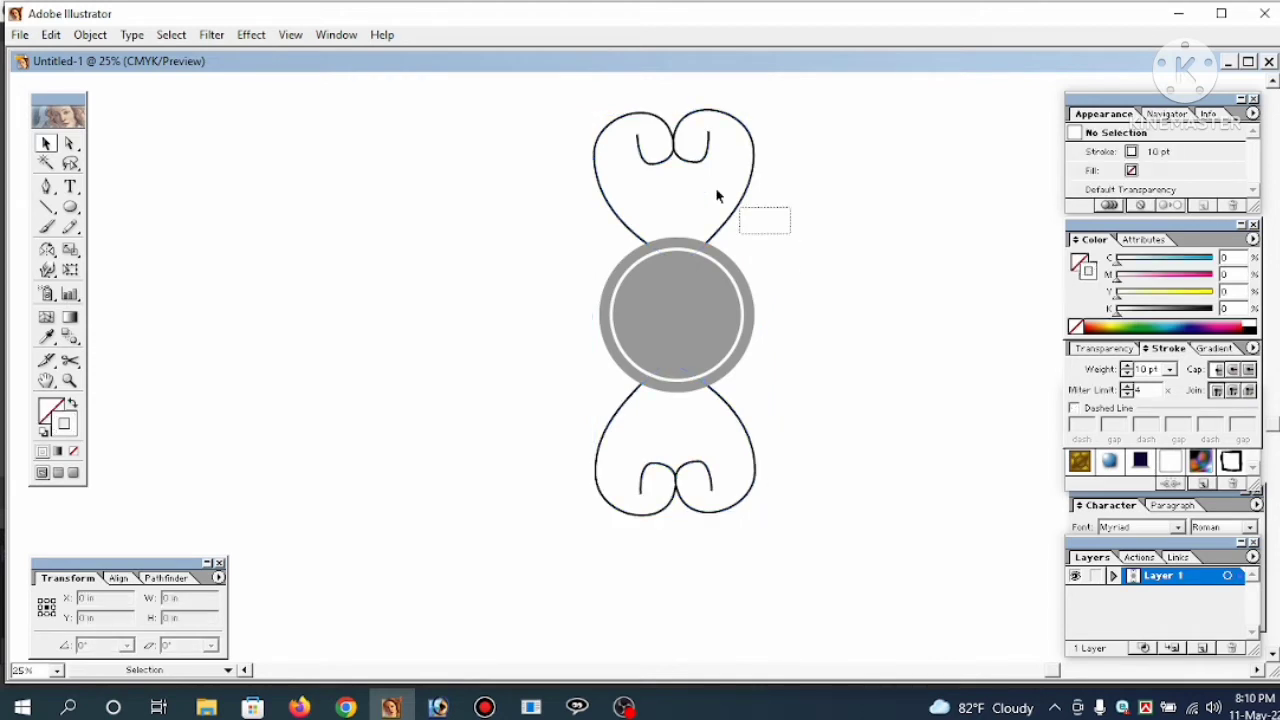
{"action": "left_click", "coordinate": [728, 182]}
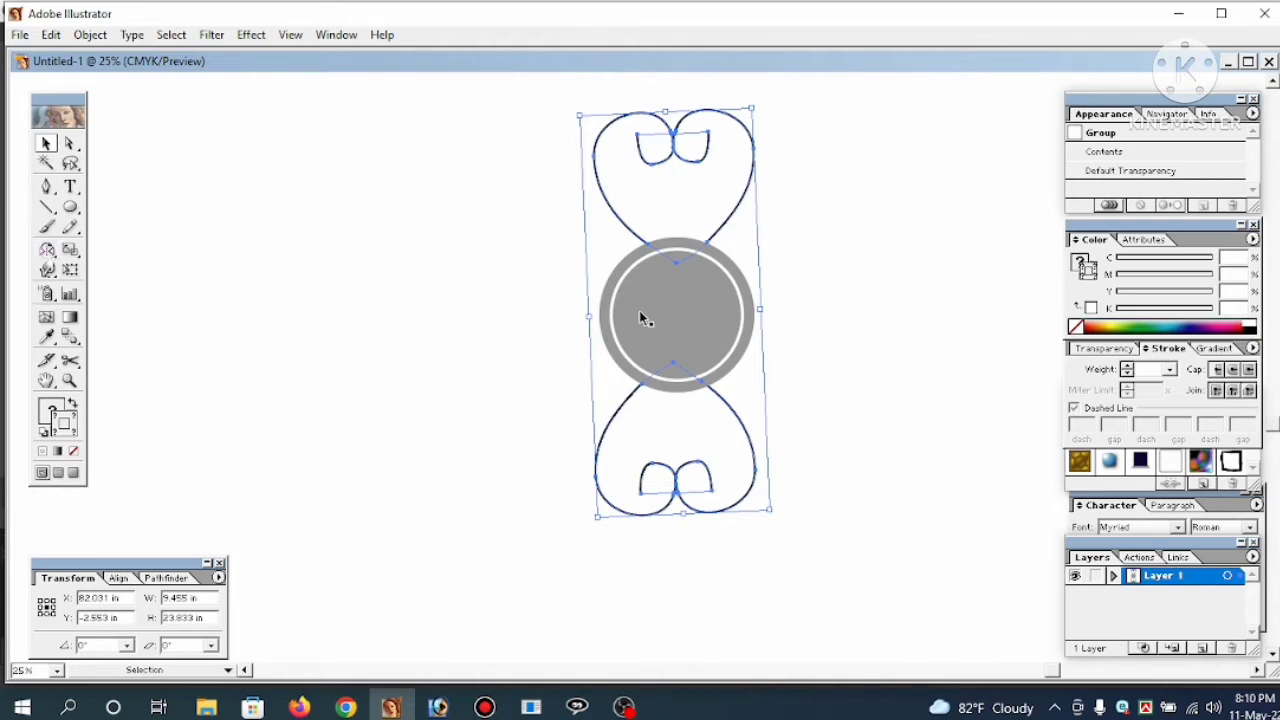
{"action": "left_click", "coordinate": [46, 250]}
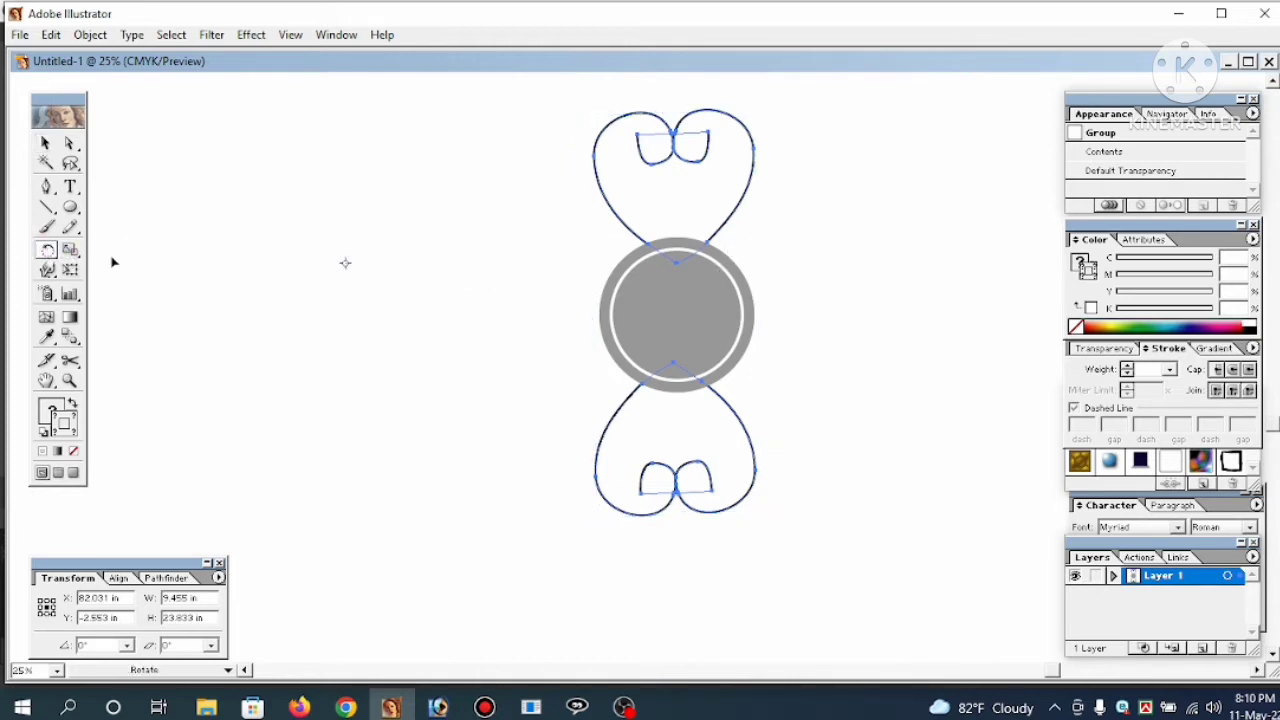
{"action": "double_click", "coordinate": [60, 254]}
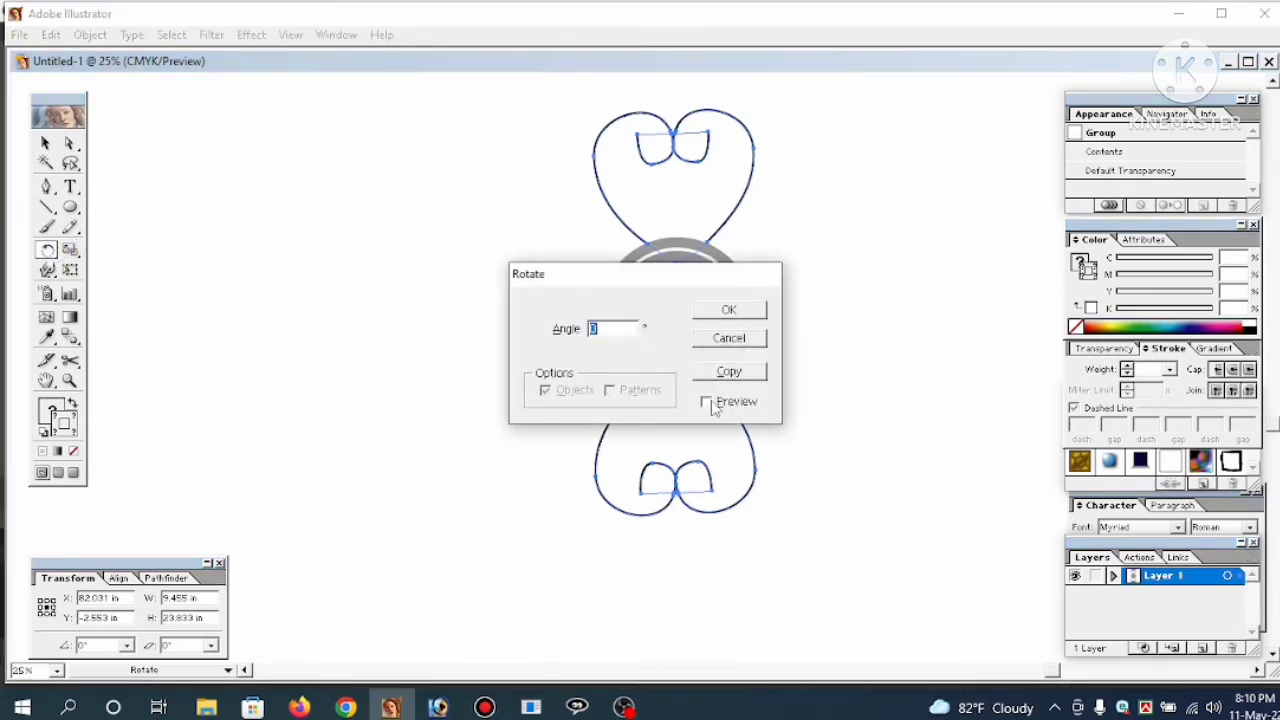
{"action": "type", "text": "30"}
{"action": "left_click", "coordinate": [729, 372]}
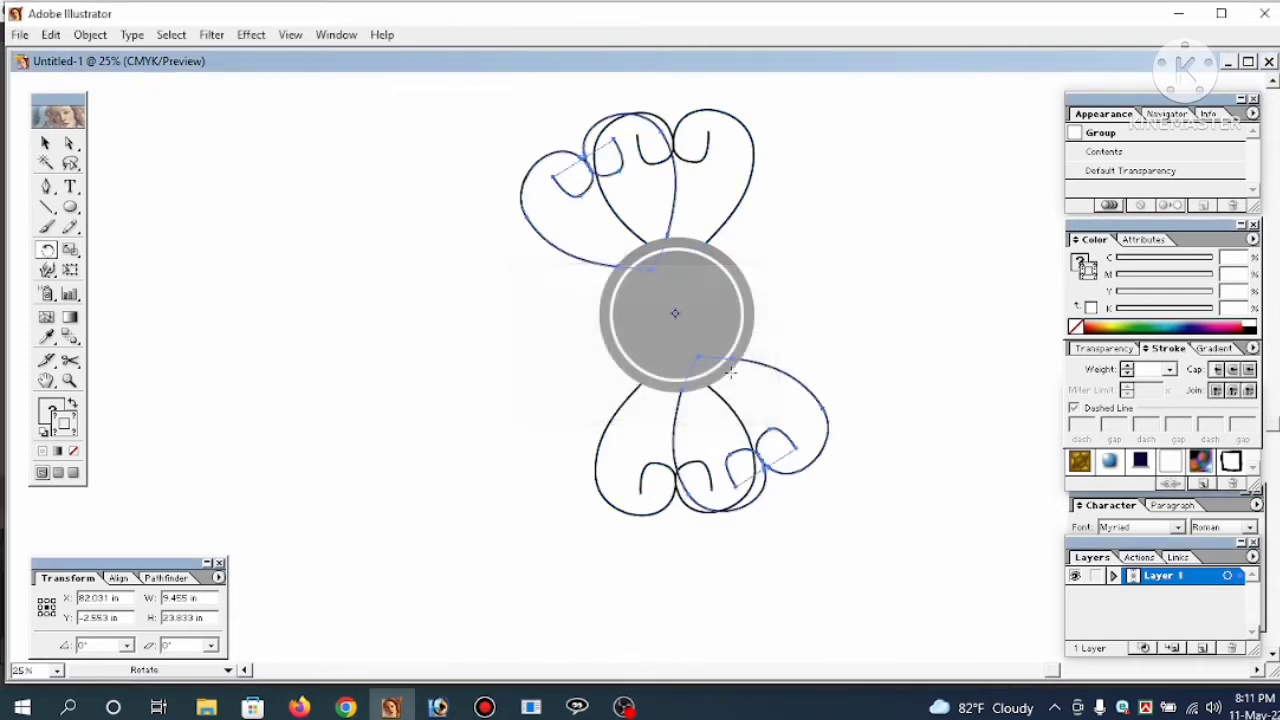
{"action": "key", "text": "ctrl+z"}
{"action": "left_click", "coordinate": [731, 373], "text": "alt"}
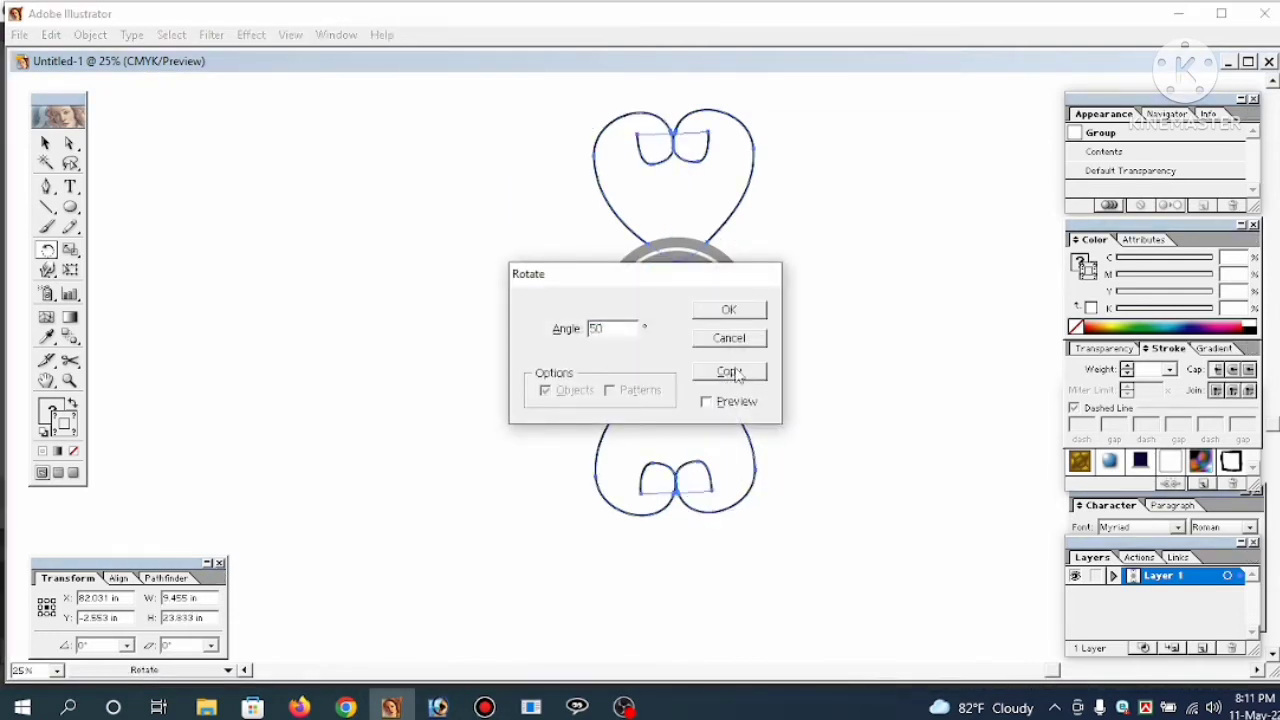
{"action": "left_click", "coordinate": [729, 372]}
{"action": "key", "text": "ctrl+z"}
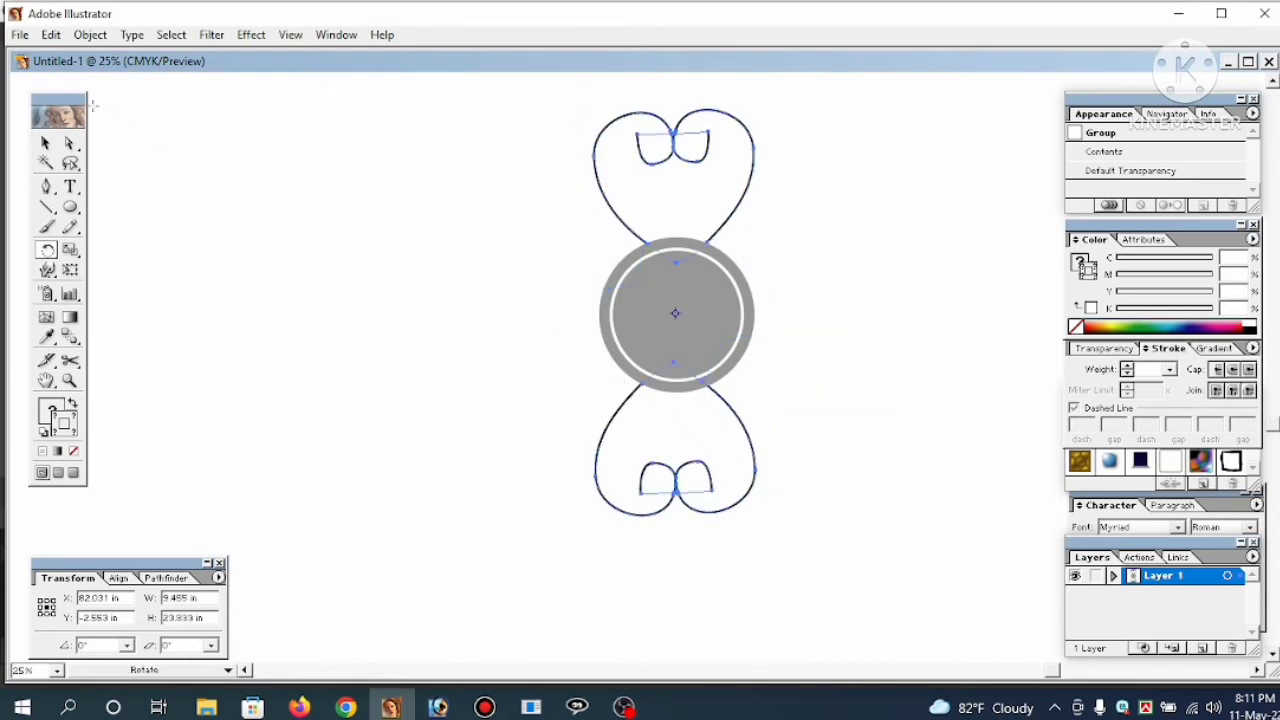
Add a copy of the grouped heart pair rotated 90° about the circles' centre, placing hearts on both sides of the circle
{"action": "left_click", "coordinate": [45, 143]}
{"action": "left_click", "coordinate": [610, 188]}
{"action": "left_click", "coordinate": [614, 192]}
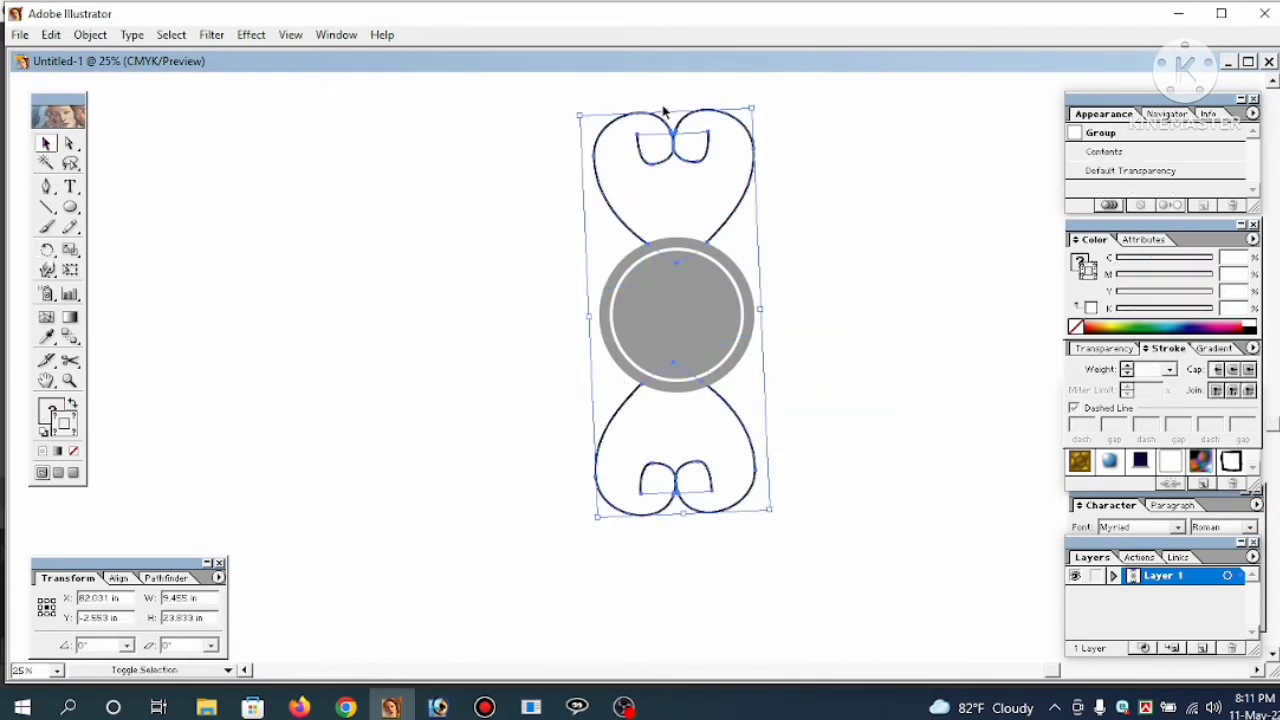
{"action": "key", "text": "r"}
{"action": "left_click_drag", "start_coordinate": [662, 108], "coordinate": [489, 289]}
{"action": "left_click", "coordinate": [483, 522]}
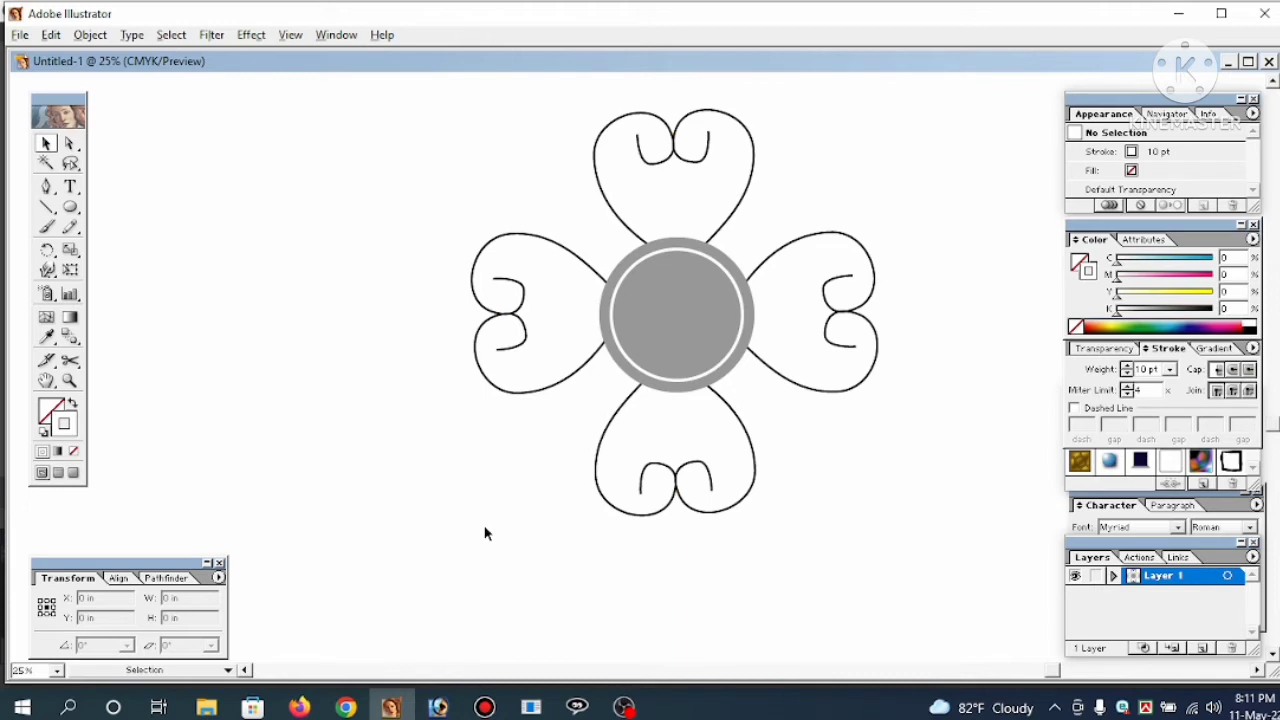
Make a concentric copy of the white inner ring, enlarged to about 29.2 in in diameter so it encloses all four hearts
{"action": "key", "text": "ctrl+minus"}
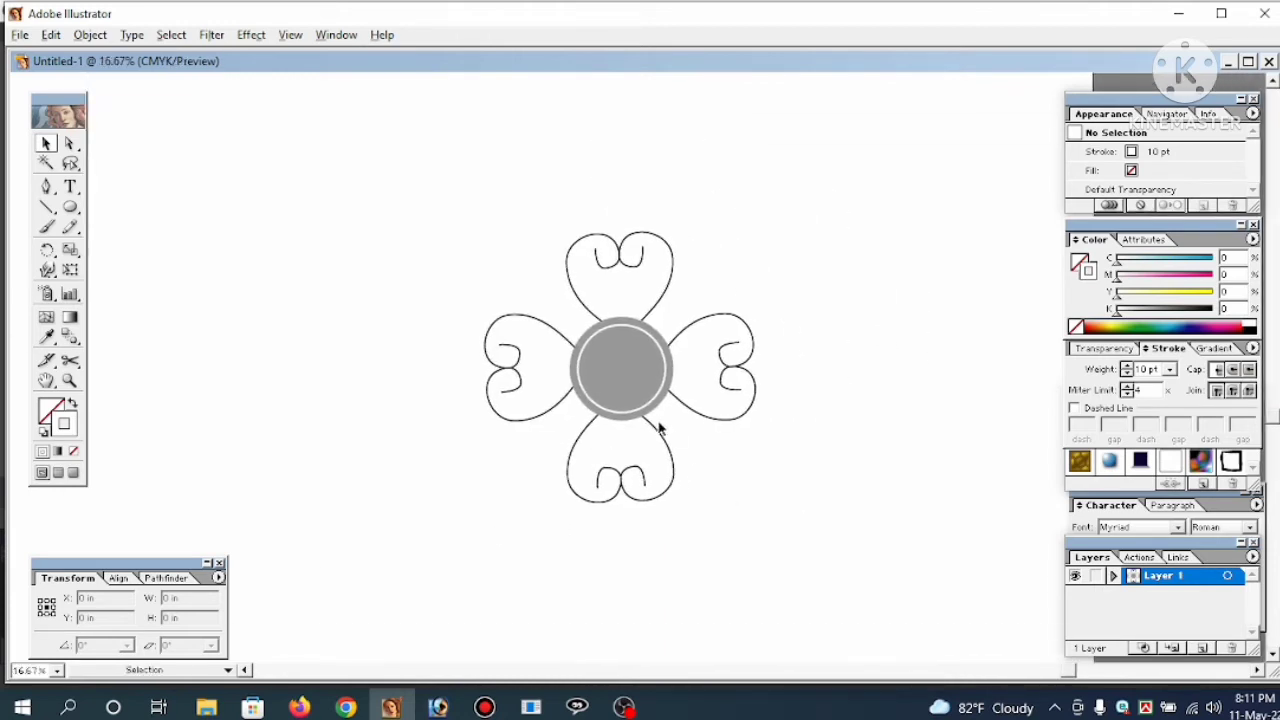
{"action": "left_click", "coordinate": [655, 404]}
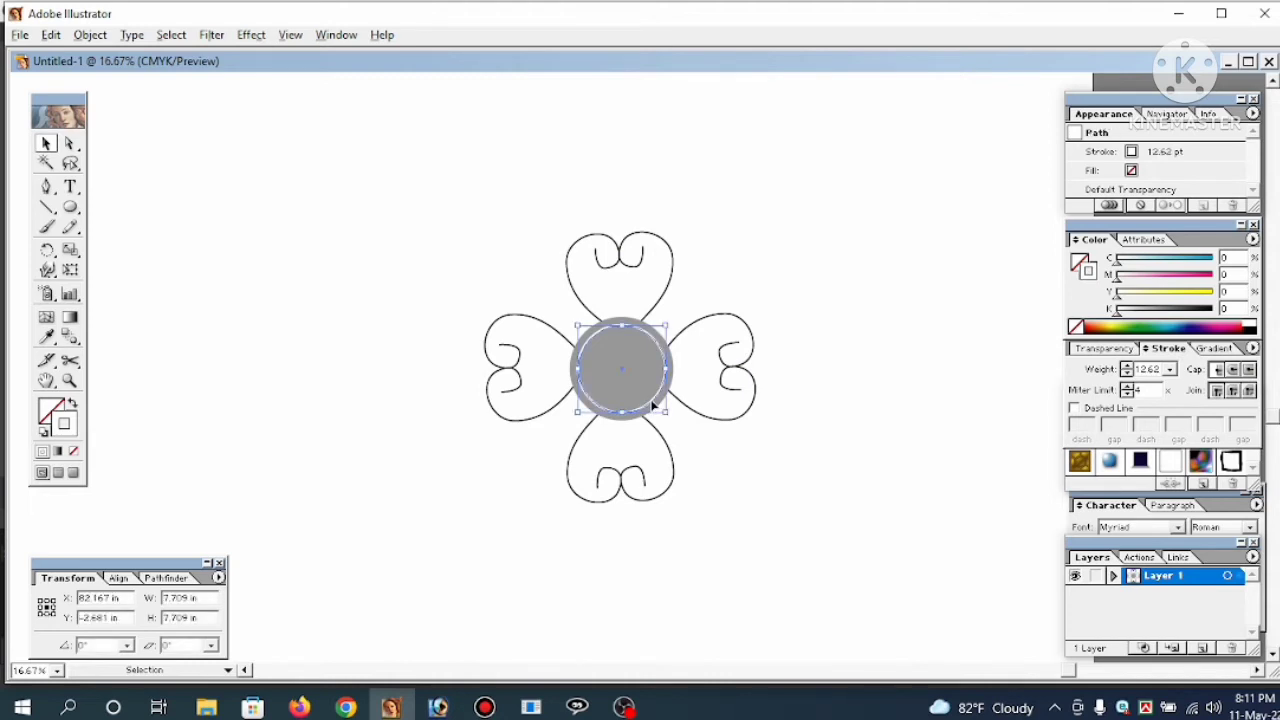
{"action": "left_click_drag", "start_coordinate": [666, 369], "coordinate": [789, 357]}
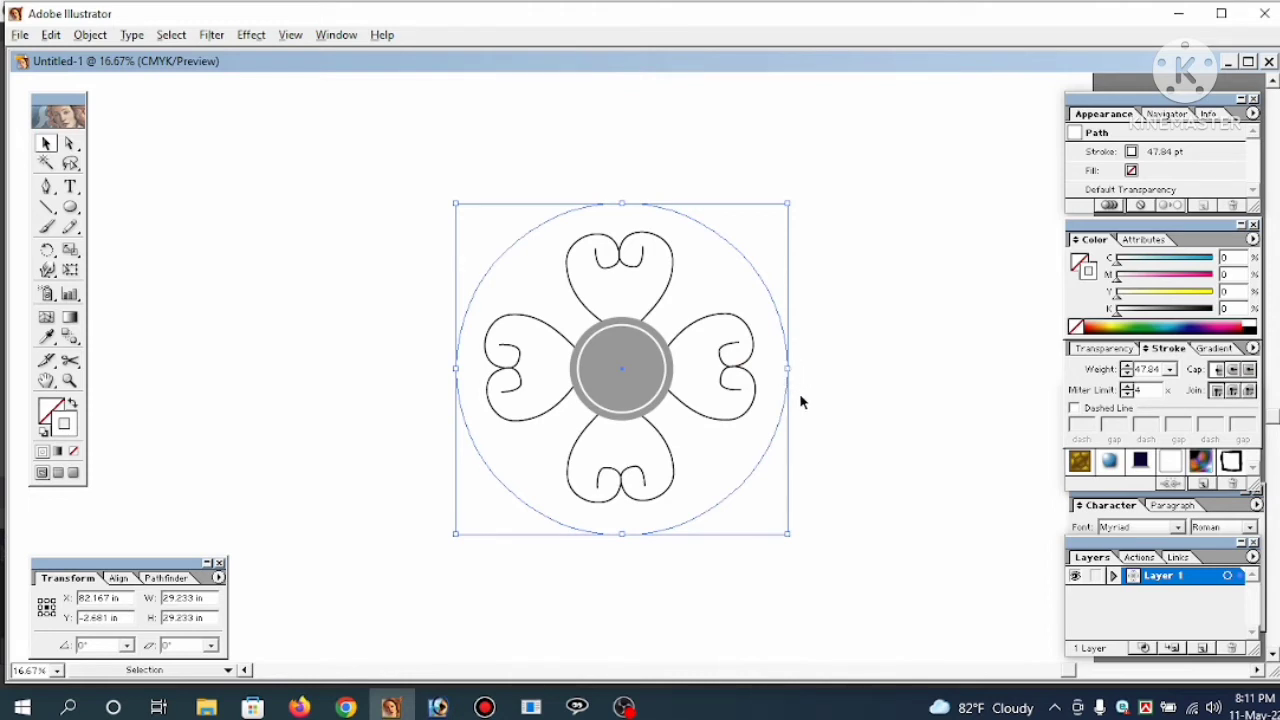
{"action": "left_click", "coordinate": [775, 416]}
{"action": "left_click_drag", "start_coordinate": [790, 434], "coordinate": [728, 427]}
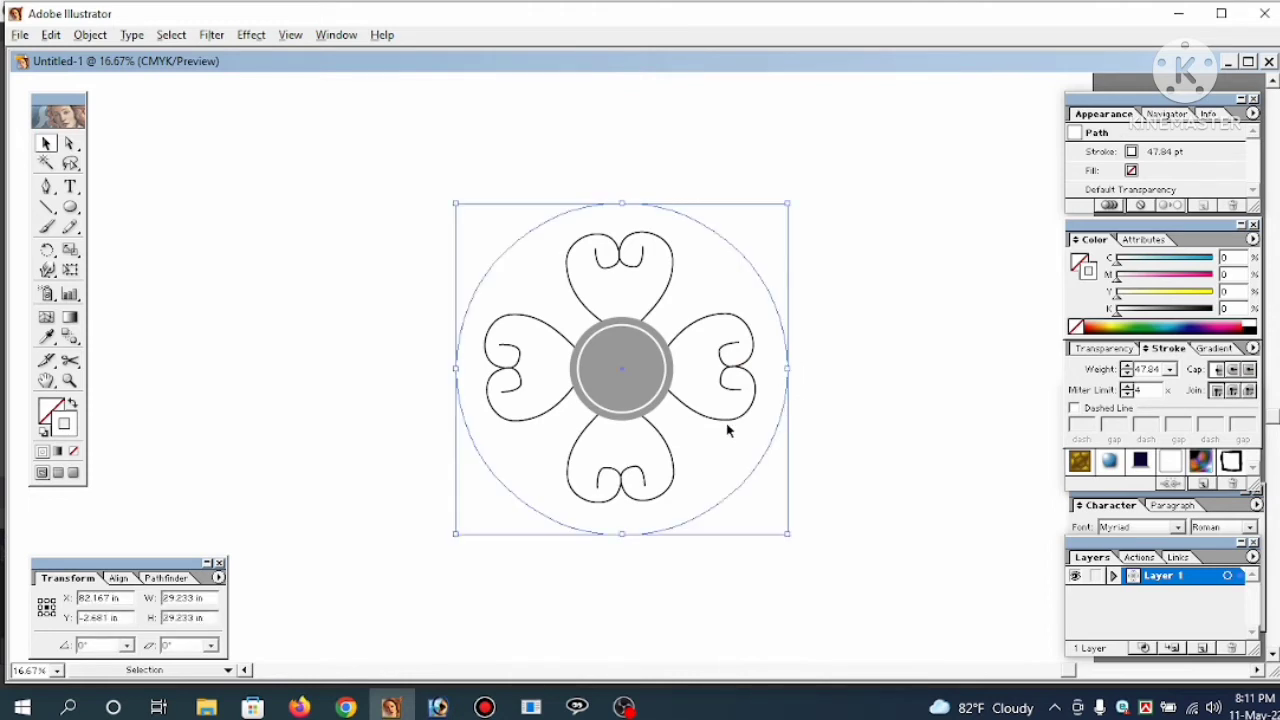
Give the large outer ring the centre circle's gray as its stroke colour and set its stroke weight to 35 pt
{"action": "left_click", "coordinate": [69, 427]}
{"action": "left_click", "coordinate": [46, 338]}
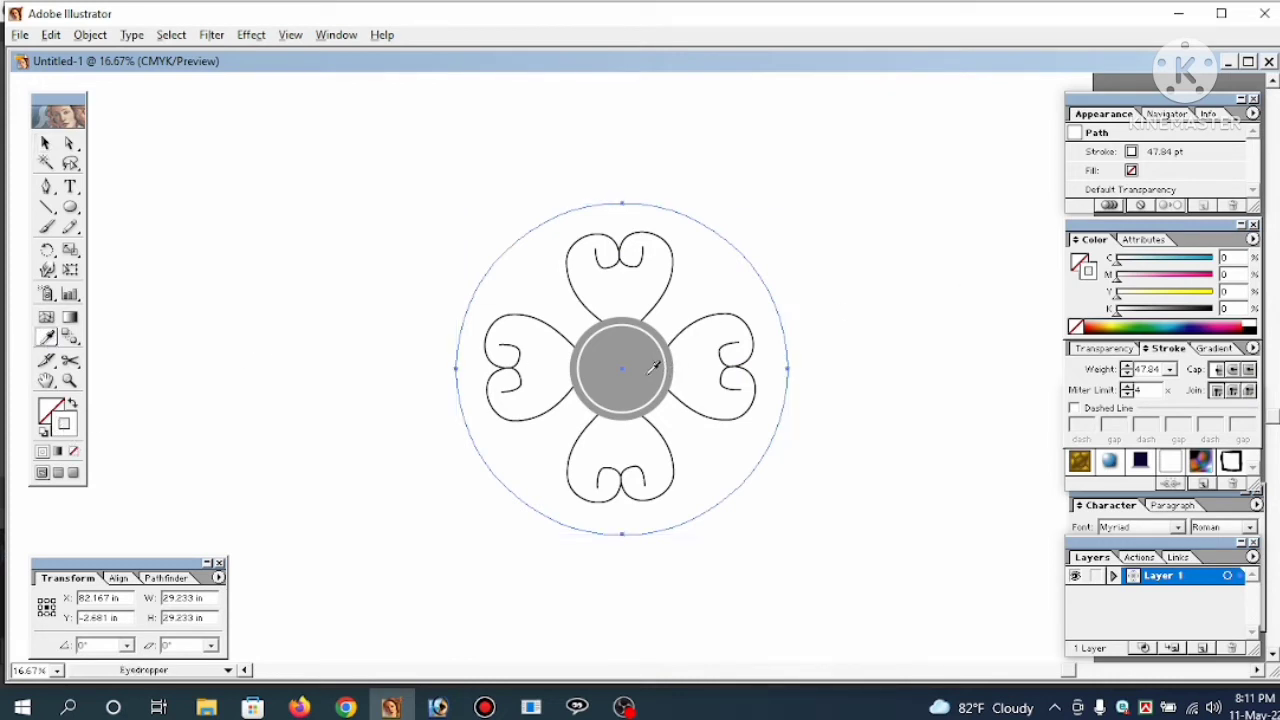
{"action": "left_click", "coordinate": [654, 366]}
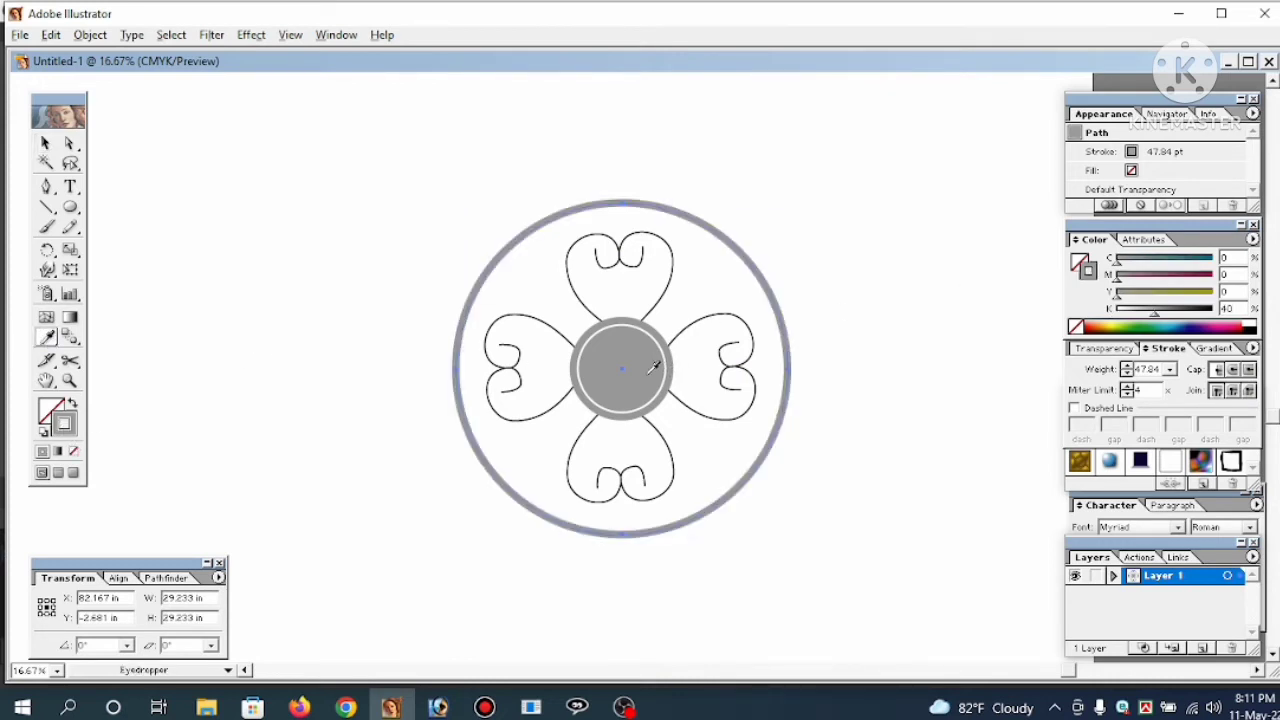
{"action": "left_click", "coordinate": [46, 143]}
{"action": "double_click", "coordinate": [1138, 368]}
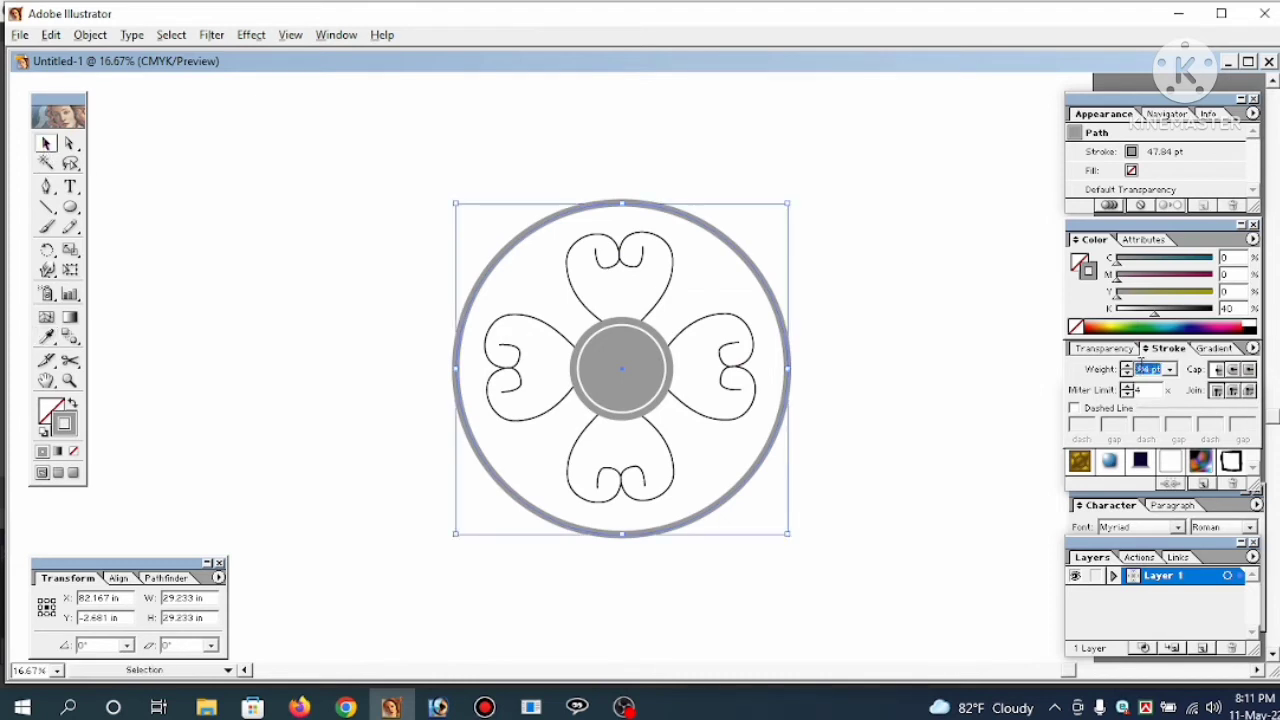
{"action": "type", "text": "35"}
{"action": "key", "text": "Return"}
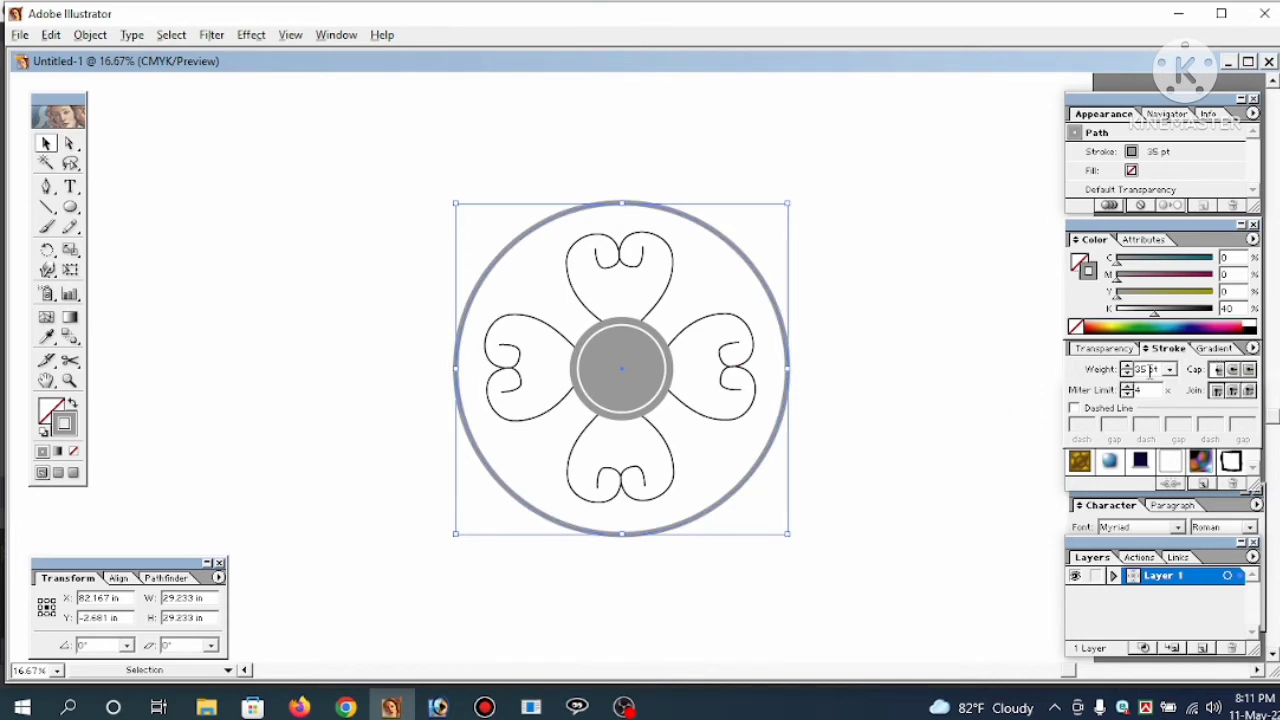
Set the large outer ring's stroke weight to 30 pt
{"action": "double_click", "coordinate": [1145, 369]}
{"action": "type", "text": "30"}
{"action": "key", "text": "Return"}
{"action": "left_click", "coordinate": [850, 490]}
{"action": "left_click_drag", "start_coordinate": [787, 466], "coordinate": [809, 469]}
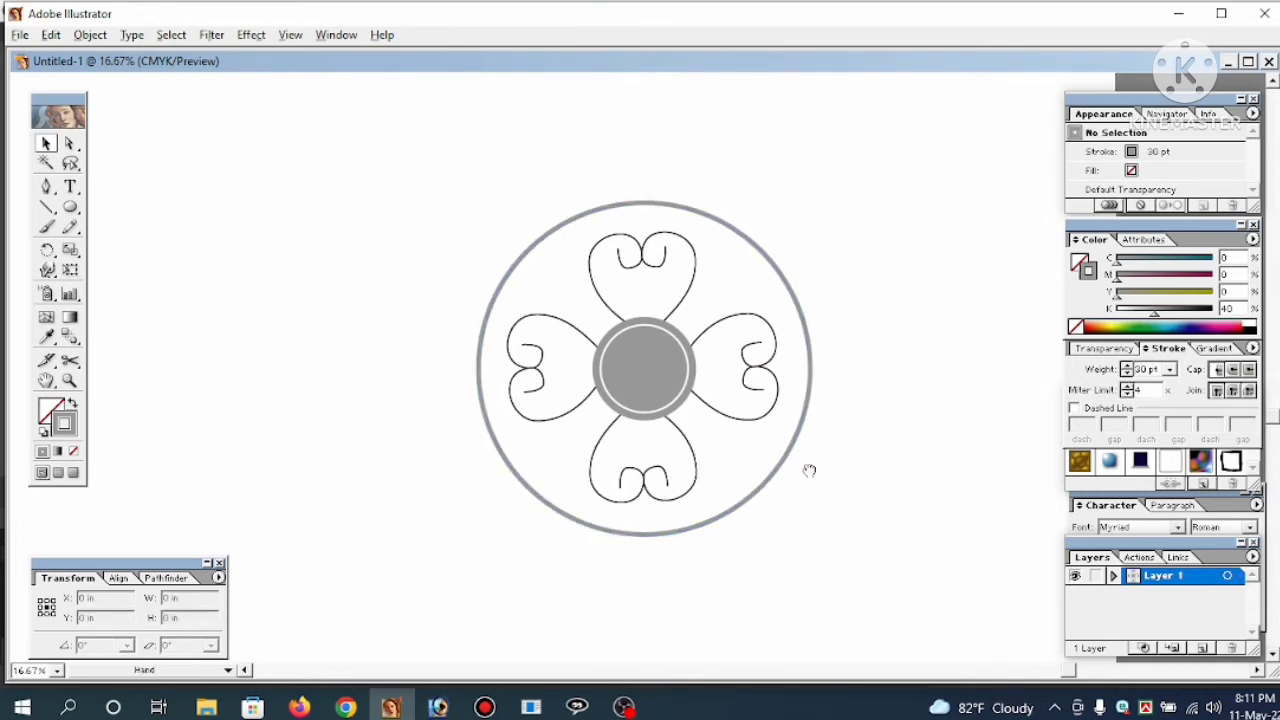
Fill the left and right heart pair with pure yellow, setting Y to 100%
{"action": "left_click", "coordinate": [752, 418]}
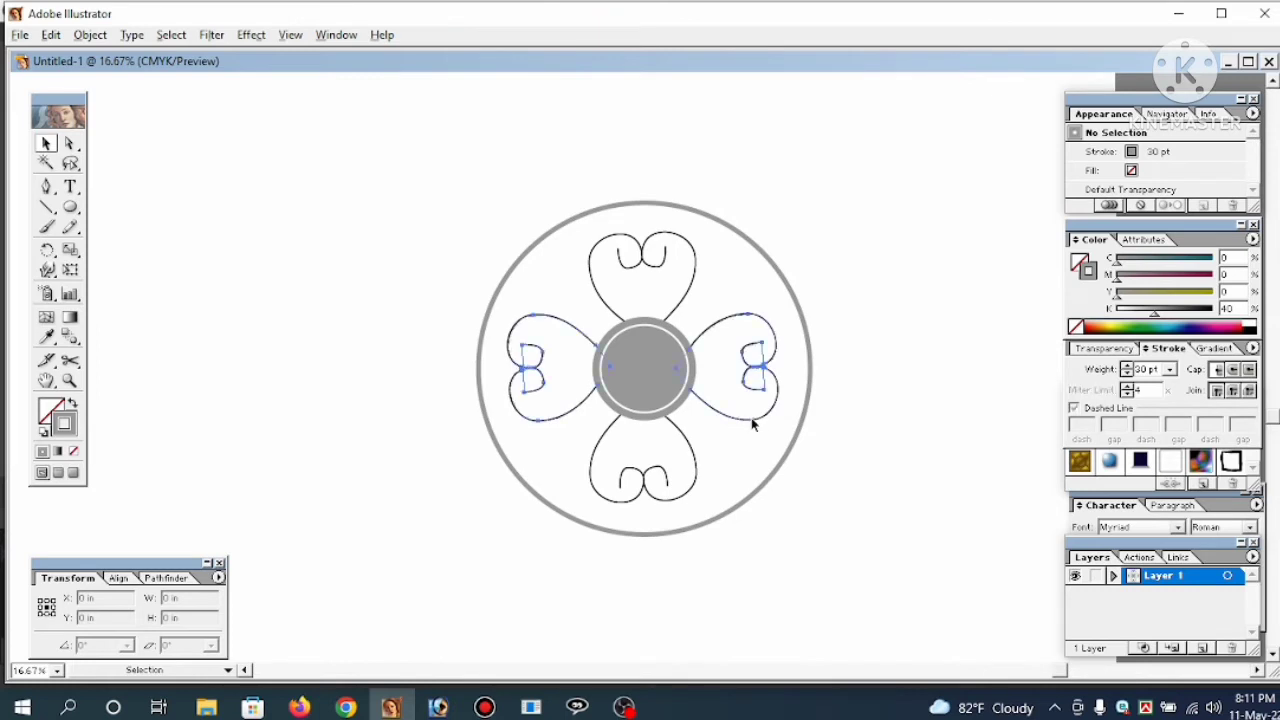
{"action": "left_click", "coordinate": [690, 297], "text": "shift"}
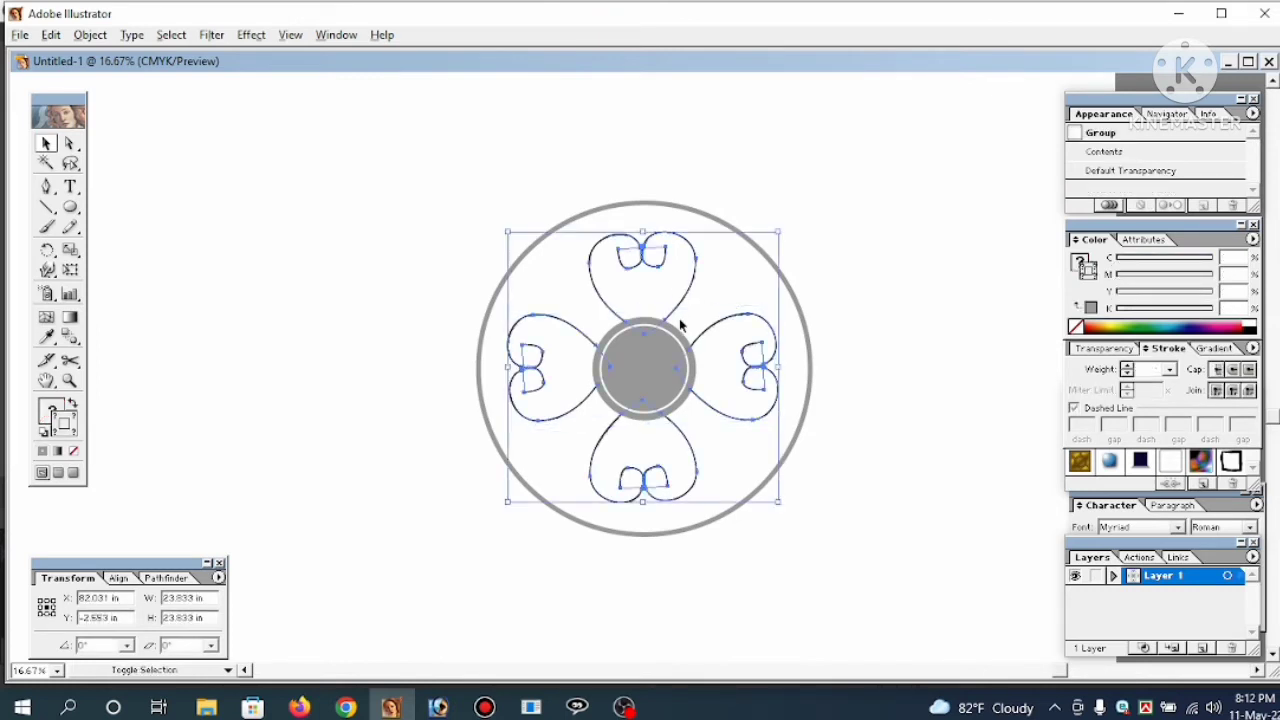
{"action": "left_click", "coordinate": [683, 437], "text": "shift"}
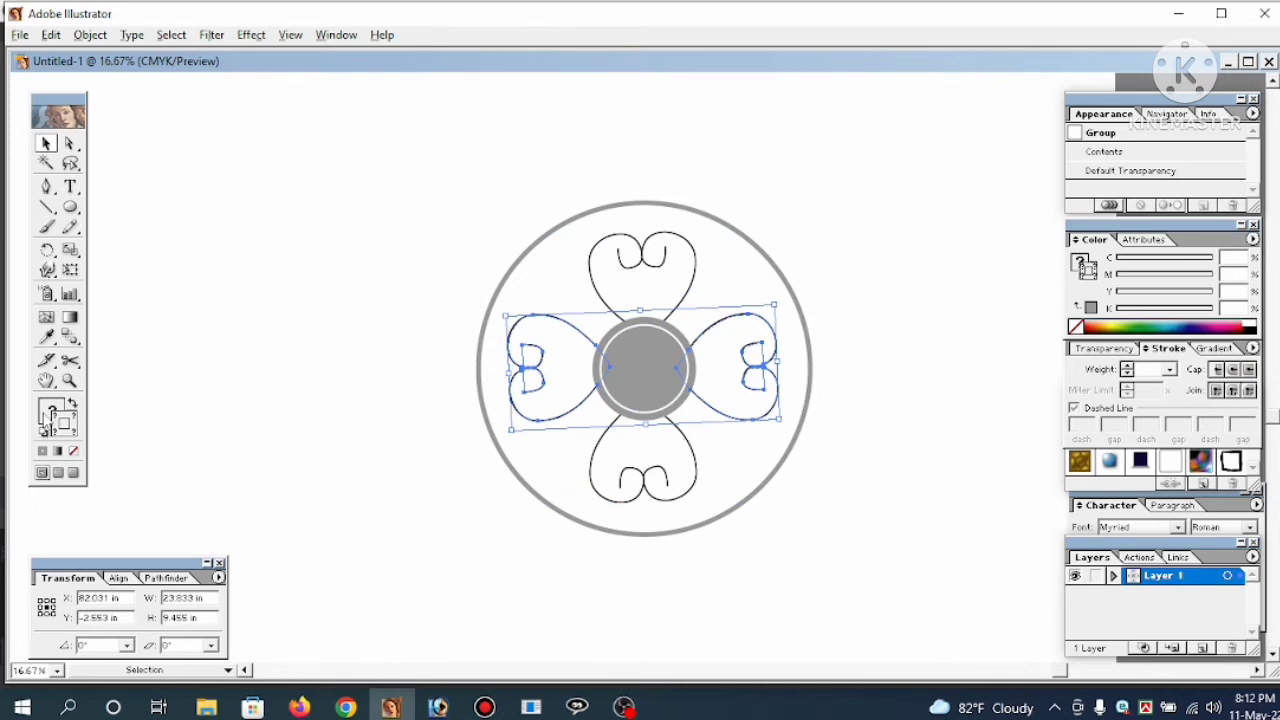
{"action": "left_click", "coordinate": [48, 420]}
{"action": "left_click", "coordinate": [73, 451]}
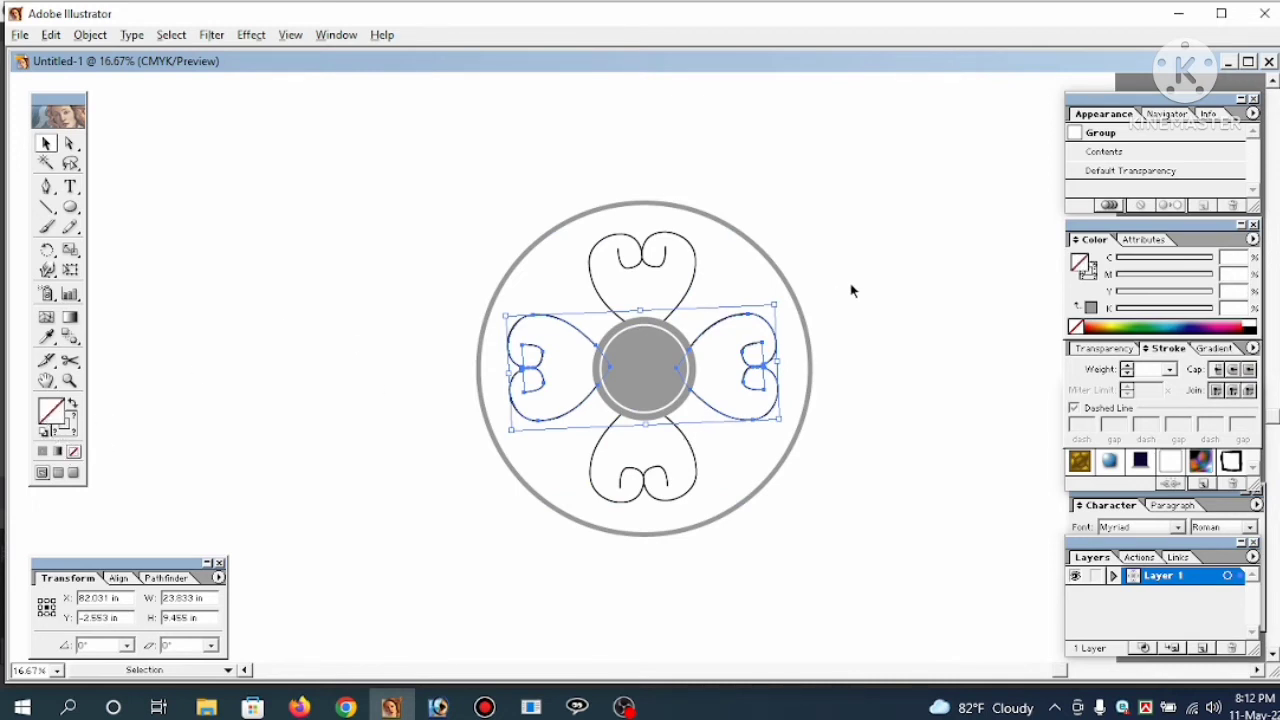
{"action": "left_click", "coordinate": [1252, 322]}
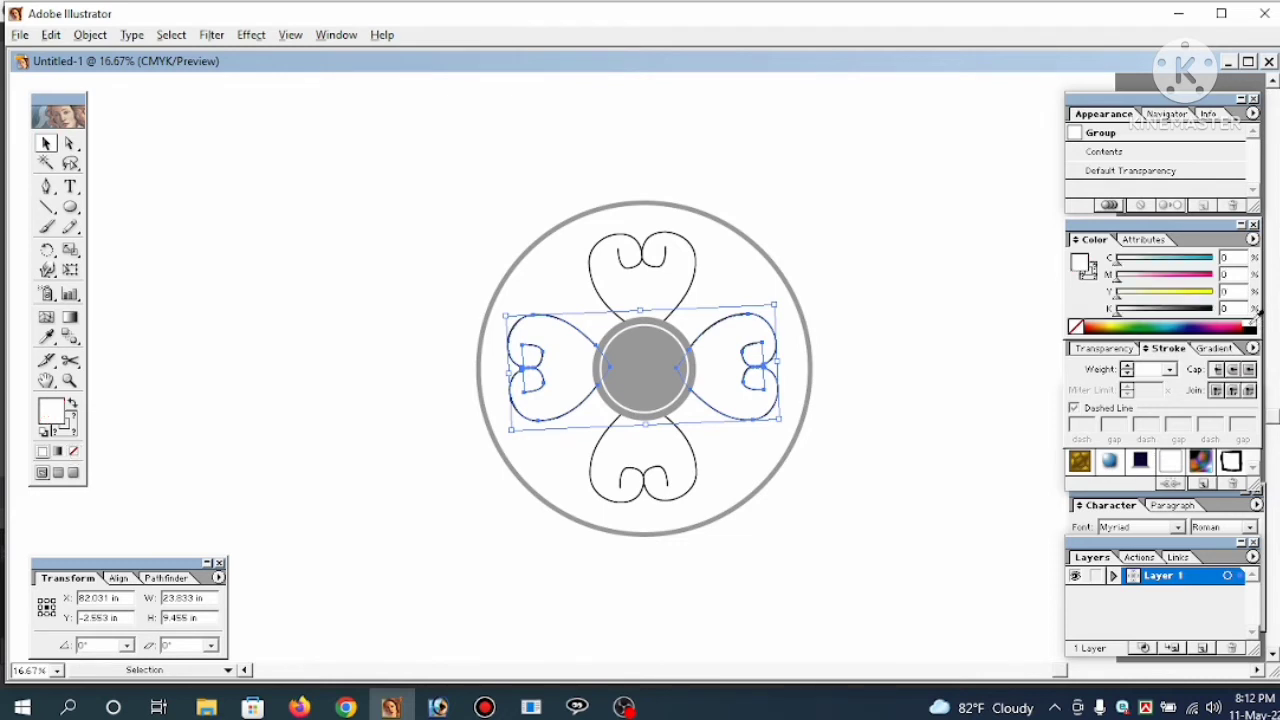
{"action": "left_click_drag", "start_coordinate": [1199, 294], "coordinate": [1247, 298]}
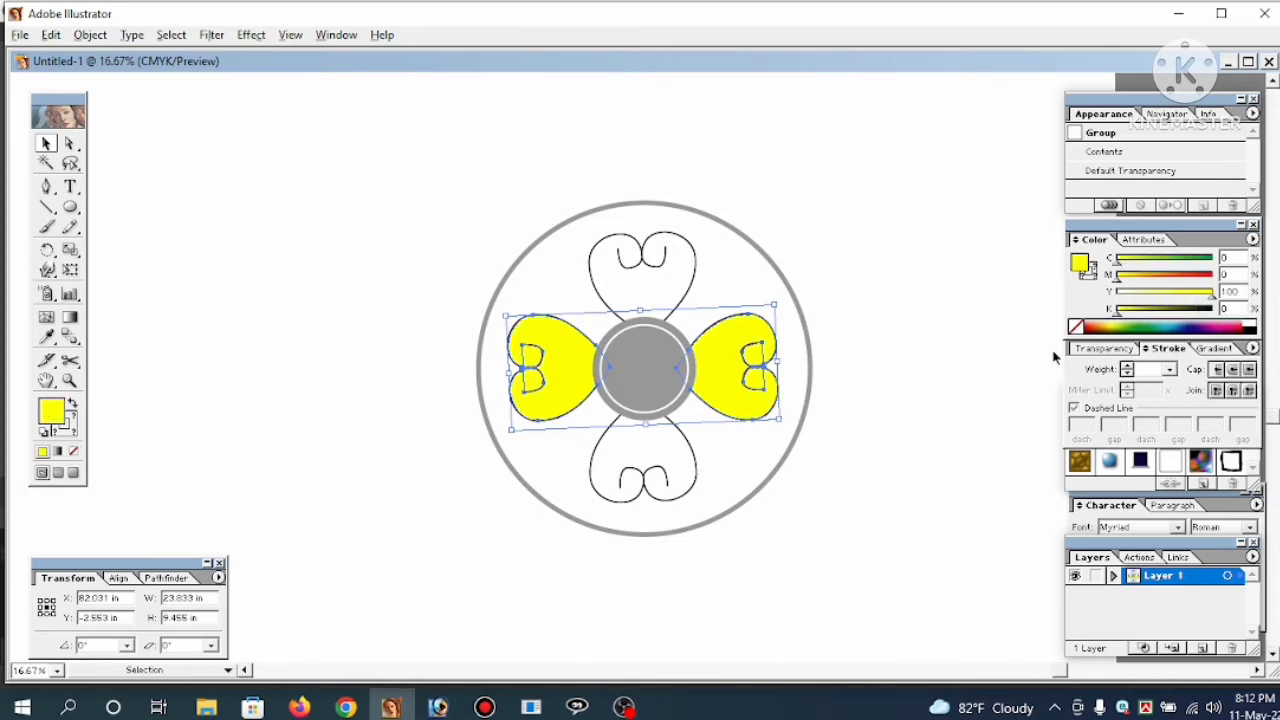
{"action": "left_click", "coordinate": [925, 424]}
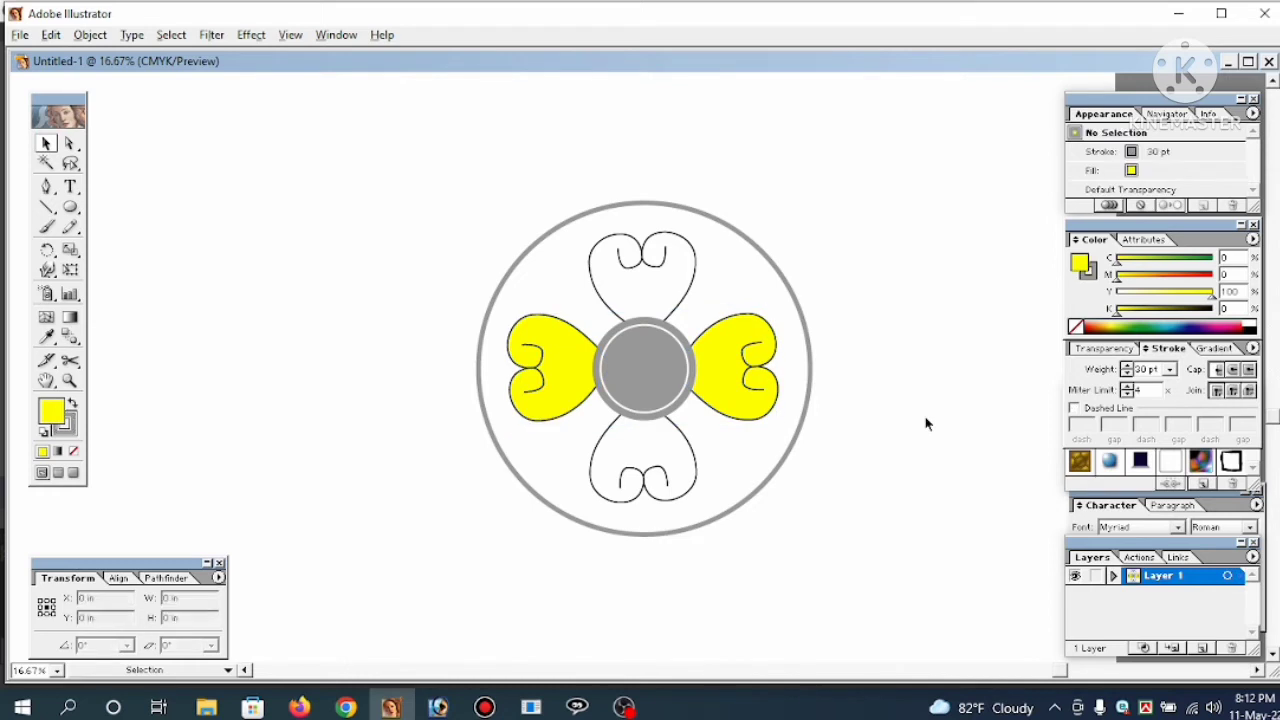
Apply the side hearts' yellow fill to the upper and lower heart pair with the Eyedropper
{"action": "left_click", "coordinate": [604, 307]}
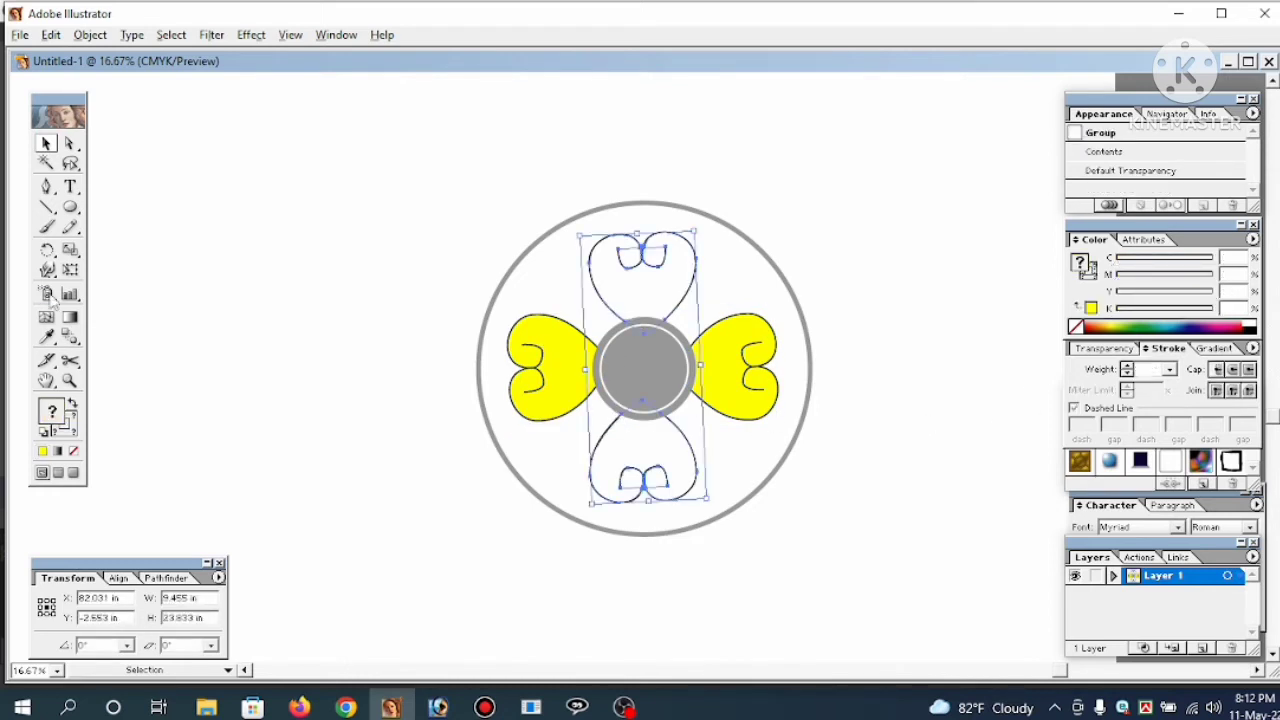
{"action": "left_click", "coordinate": [46, 338]}
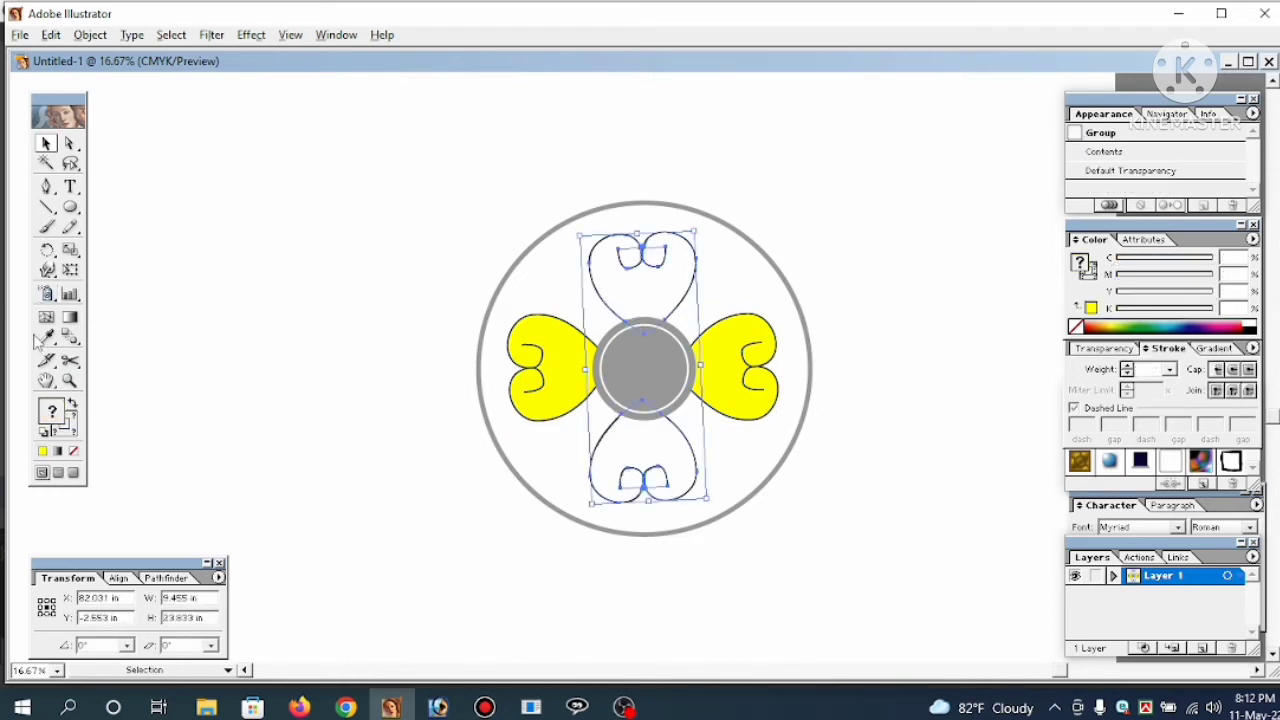
{"action": "left_click", "coordinate": [562, 376]}
{"action": "left_click", "coordinate": [50, 143]}
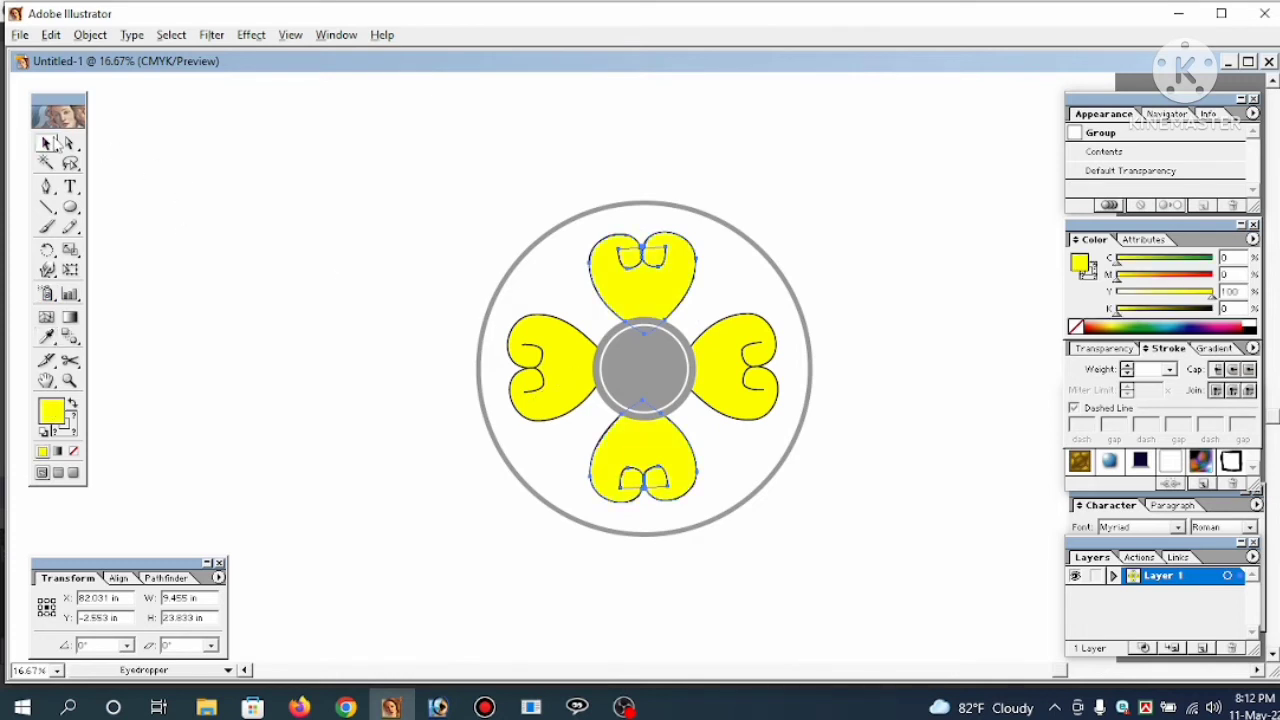
{"action": "left_click", "coordinate": [383, 166]}
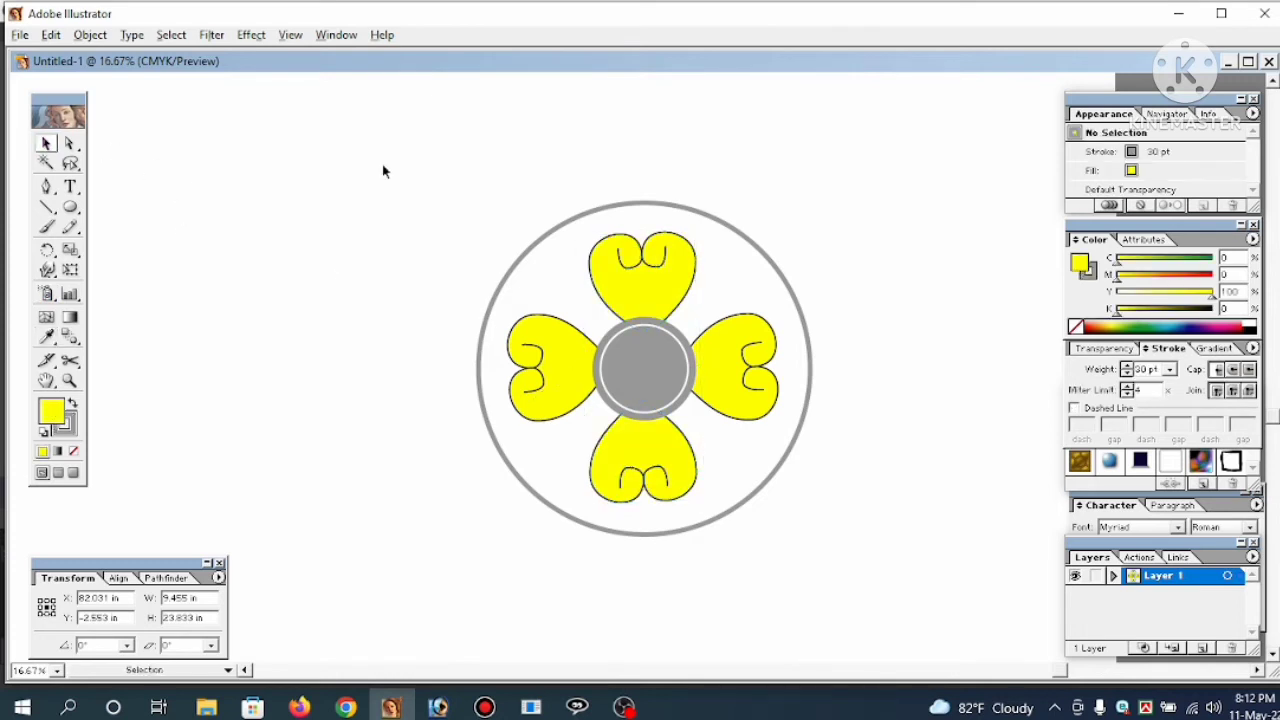
Try all four yellow hearts in front of the centre circle, and send them to the back
{"action": "left_click", "coordinate": [702, 399]}
{"action": "left_click", "coordinate": [659, 290], "text": "shift"}
{"action": "left_click", "coordinate": [653, 420], "text": "shift"}
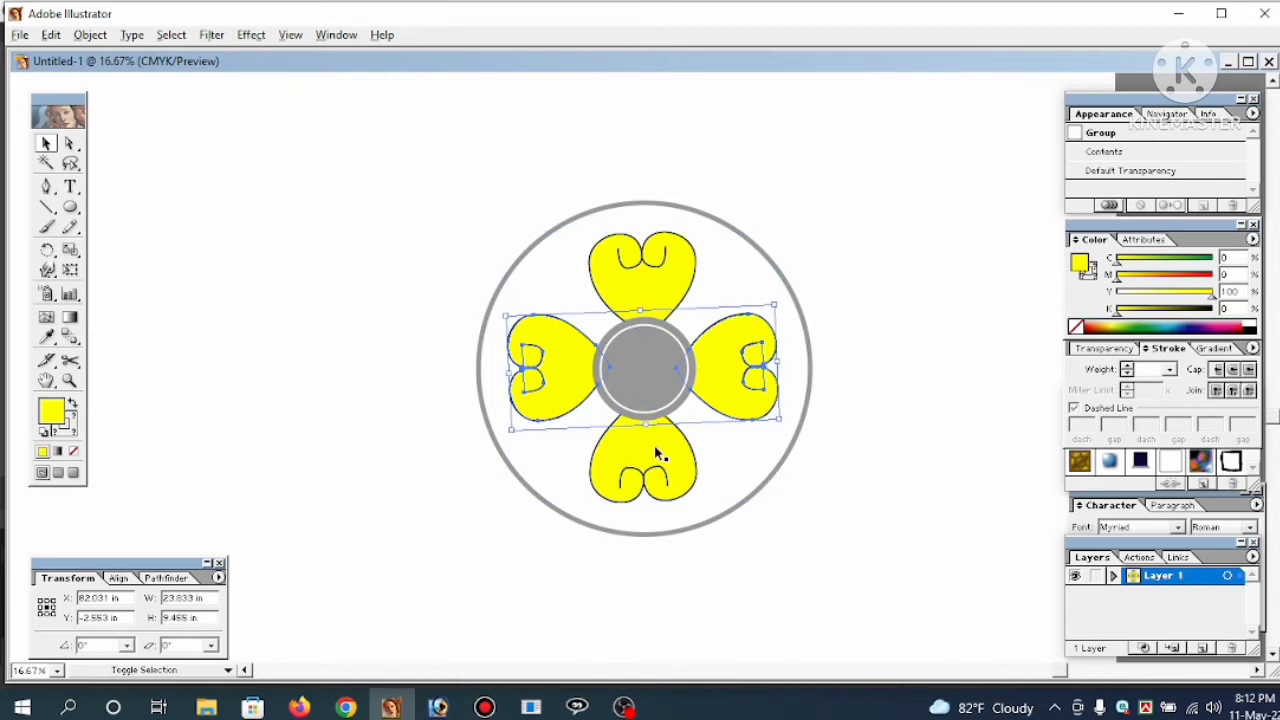
{"action": "left_click", "coordinate": [660, 449], "text": "shift"}
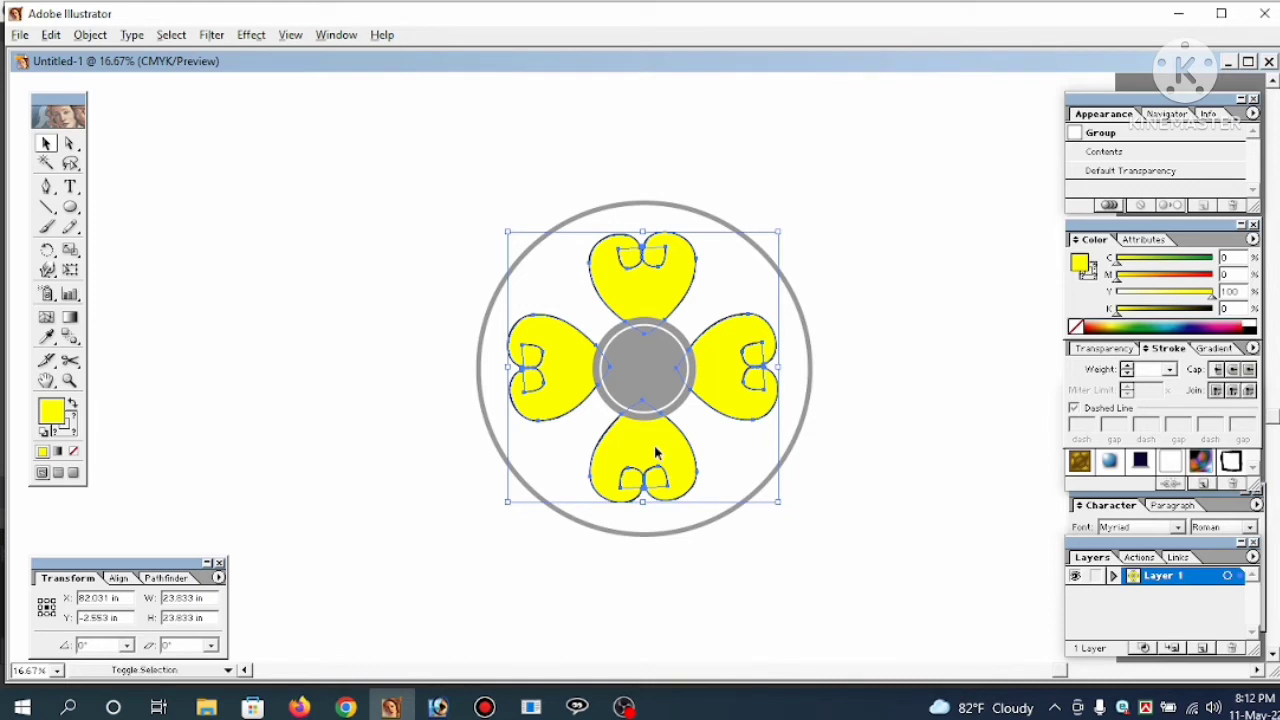
{"action": "key", "text": "ctrl+shift+]"}
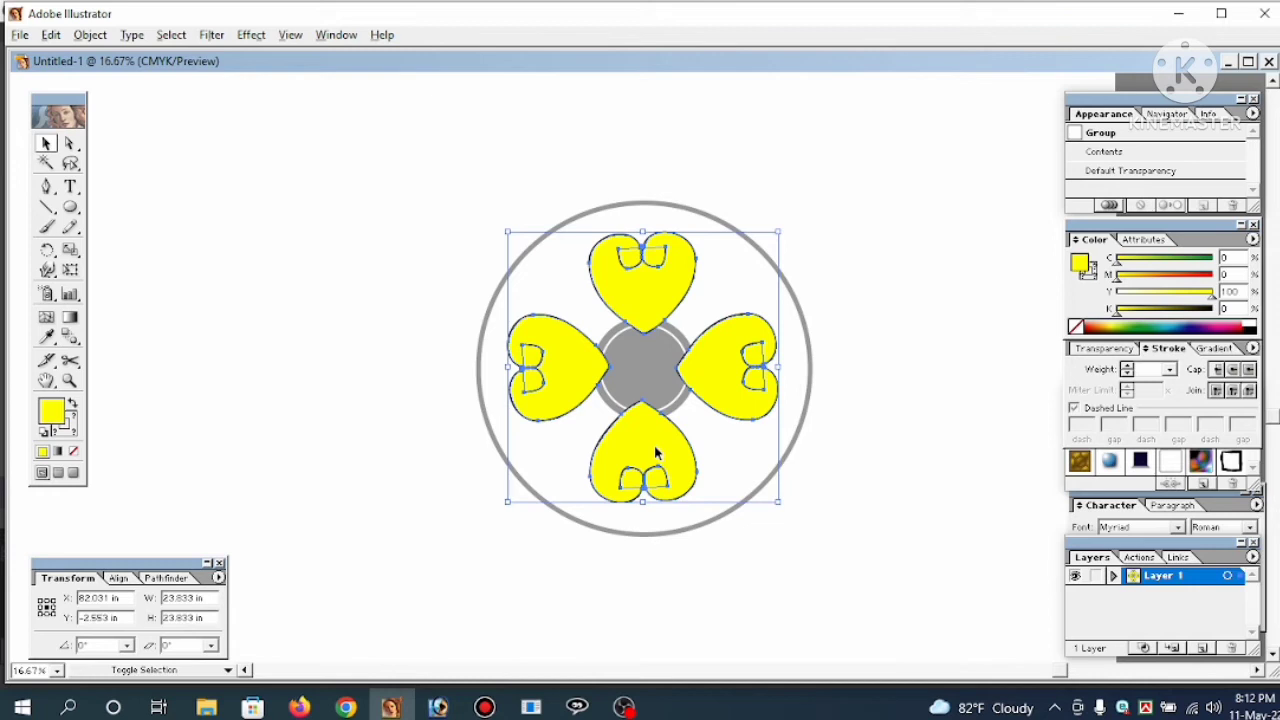
{"action": "key", "text": "ctrl+shift+["}
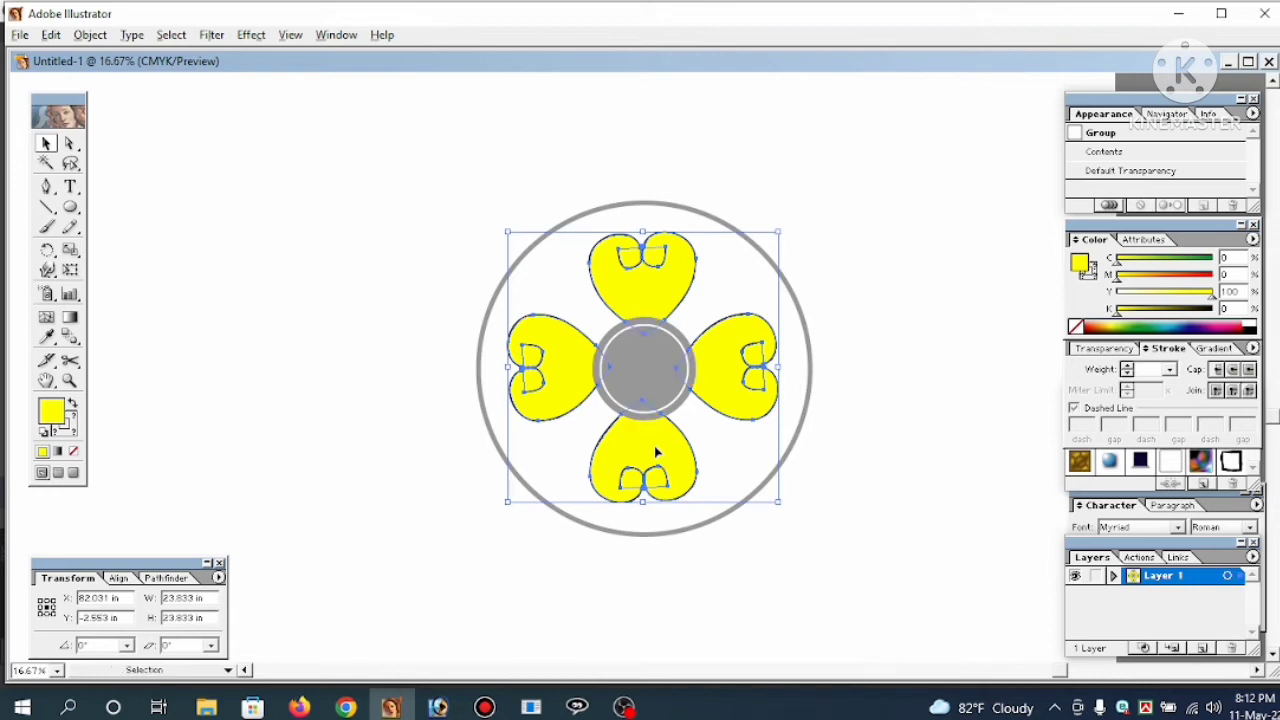
{"action": "left_click", "coordinate": [806, 470]}
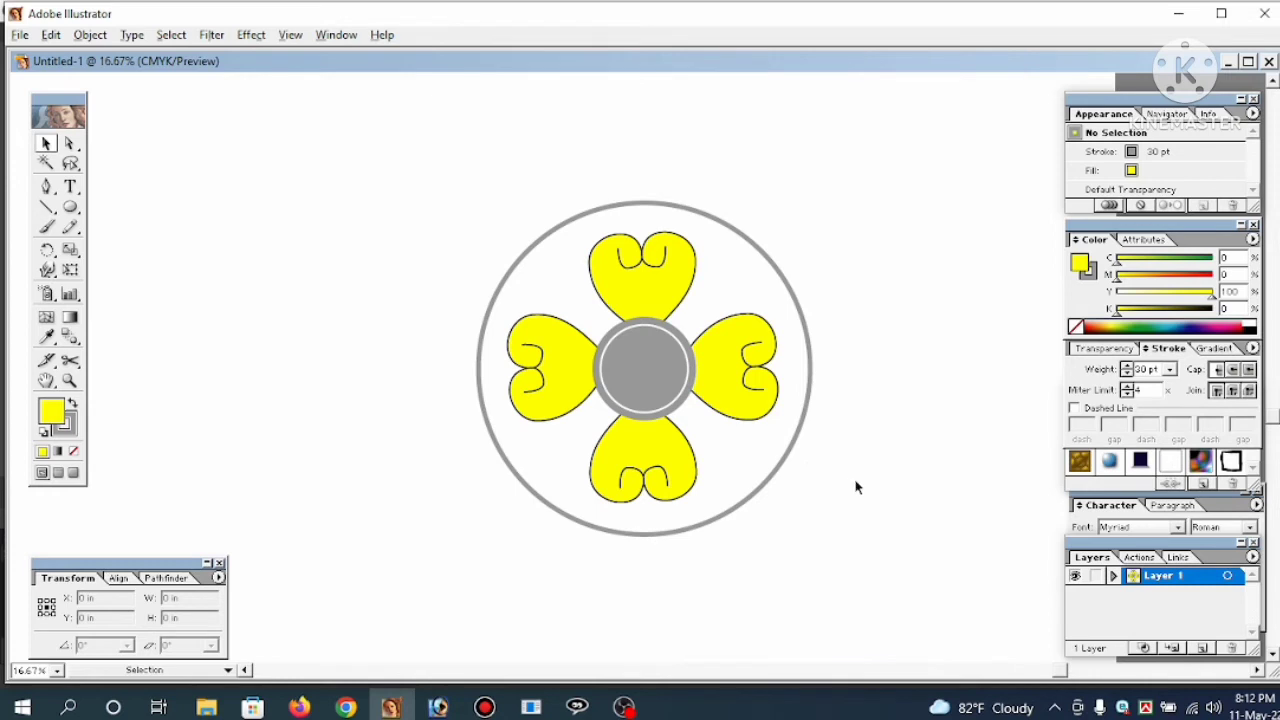
Place a copy of the side heart pair above the large ring, ungroup it and delete the copy's left heart
{"action": "left_click", "coordinate": [745, 391]}
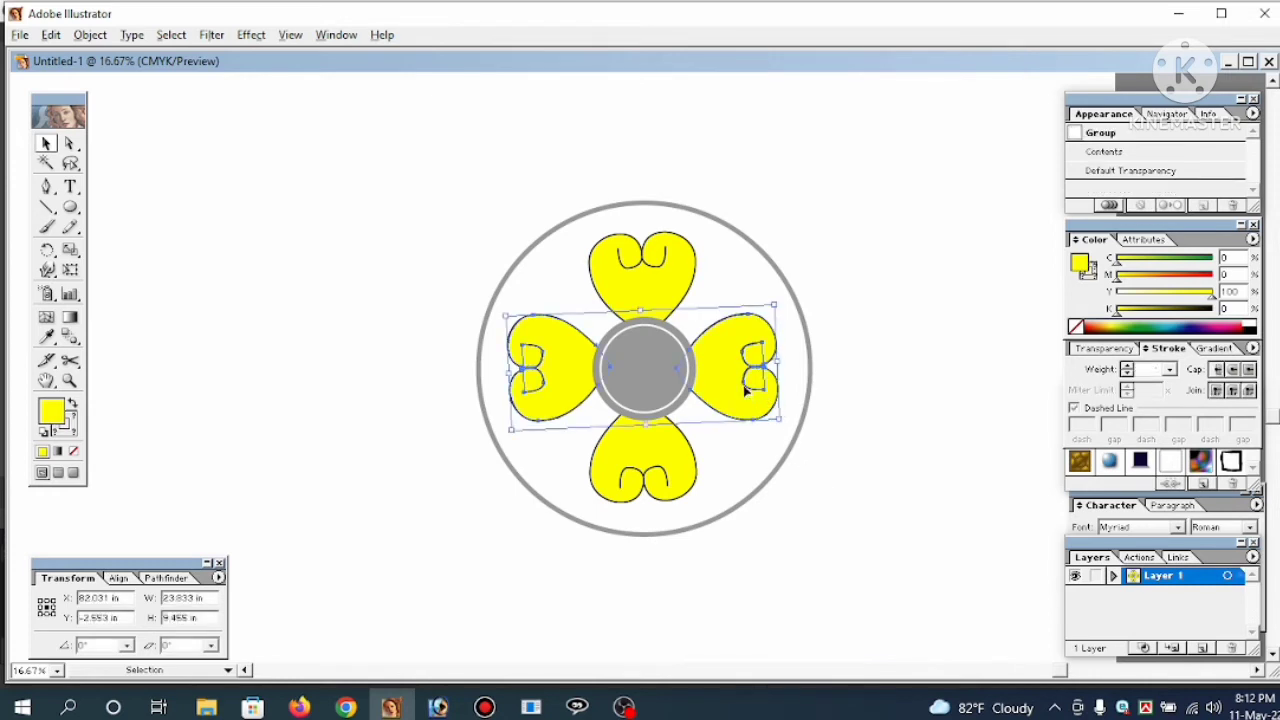
{"action": "left_click_drag", "start_coordinate": [776, 409], "coordinate": [708, 185]}
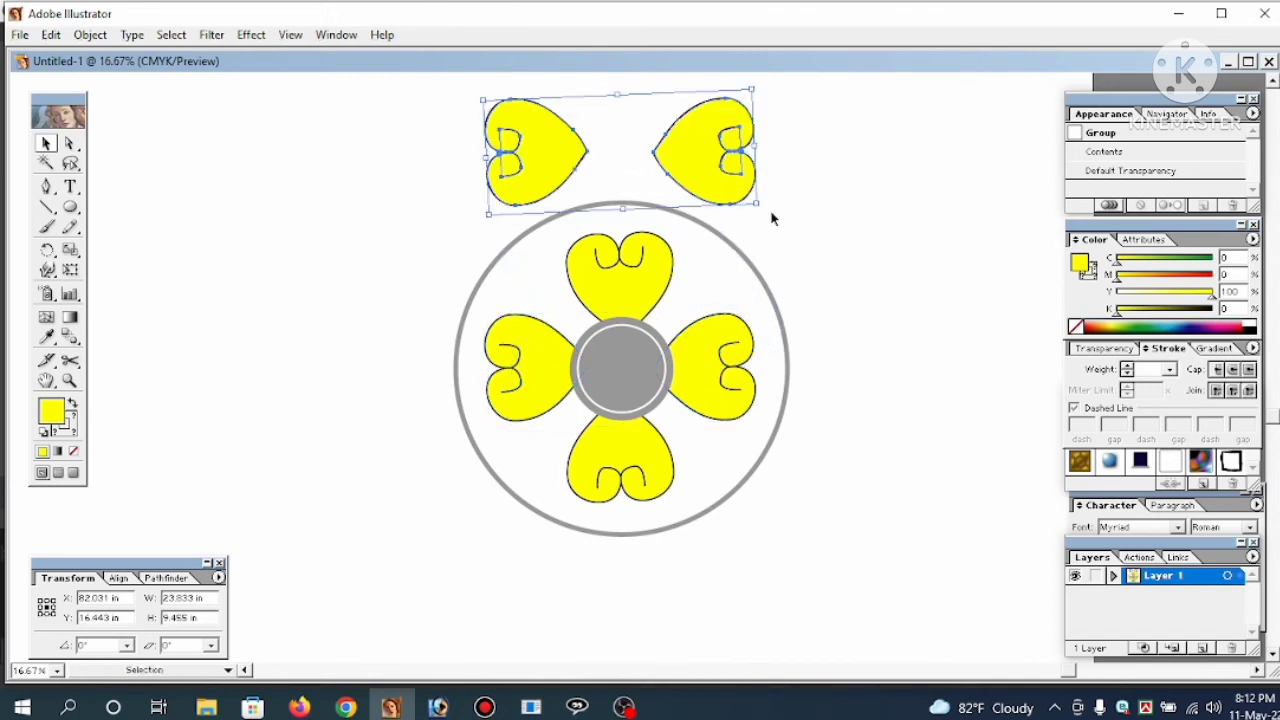
{"action": "left_click_drag", "start_coordinate": [755, 242], "coordinate": [752, 287]}
{"action": "right_click", "coordinate": [713, 217]}
{"action": "left_click", "coordinate": [766, 273]}
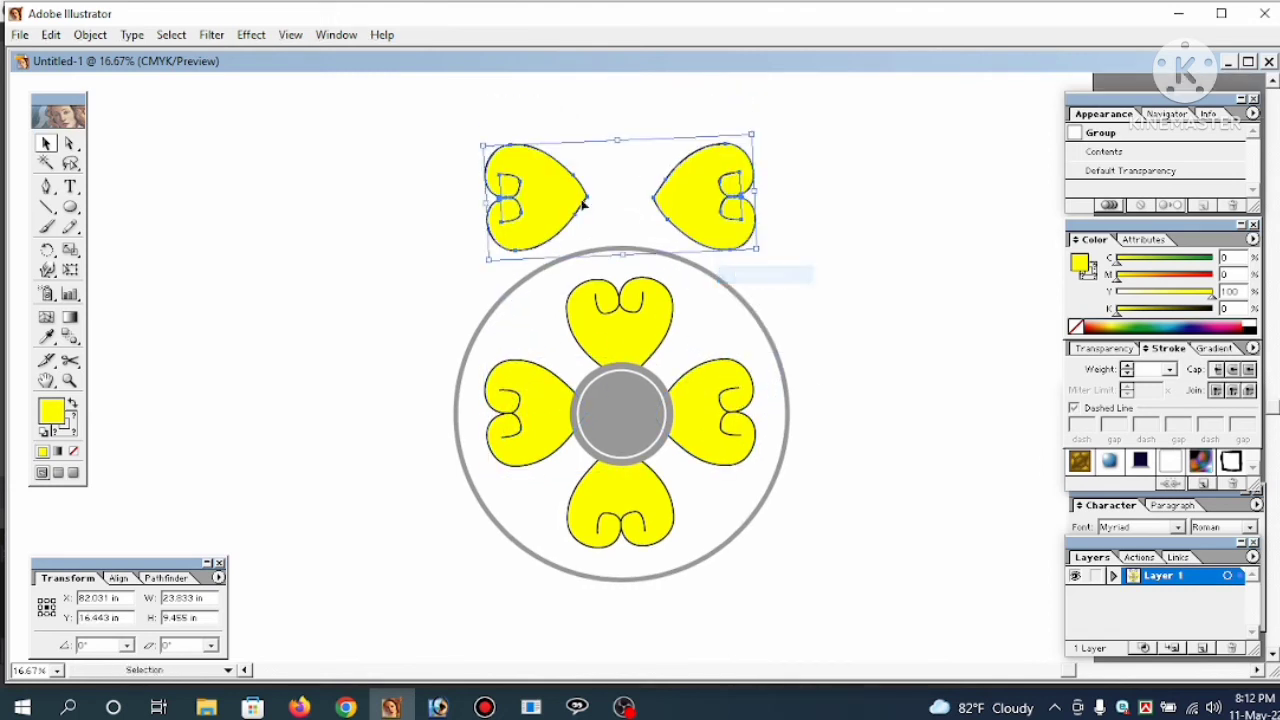
{"action": "left_click", "coordinate": [491, 214]}
{"action": "left_click", "coordinate": [509, 200]}
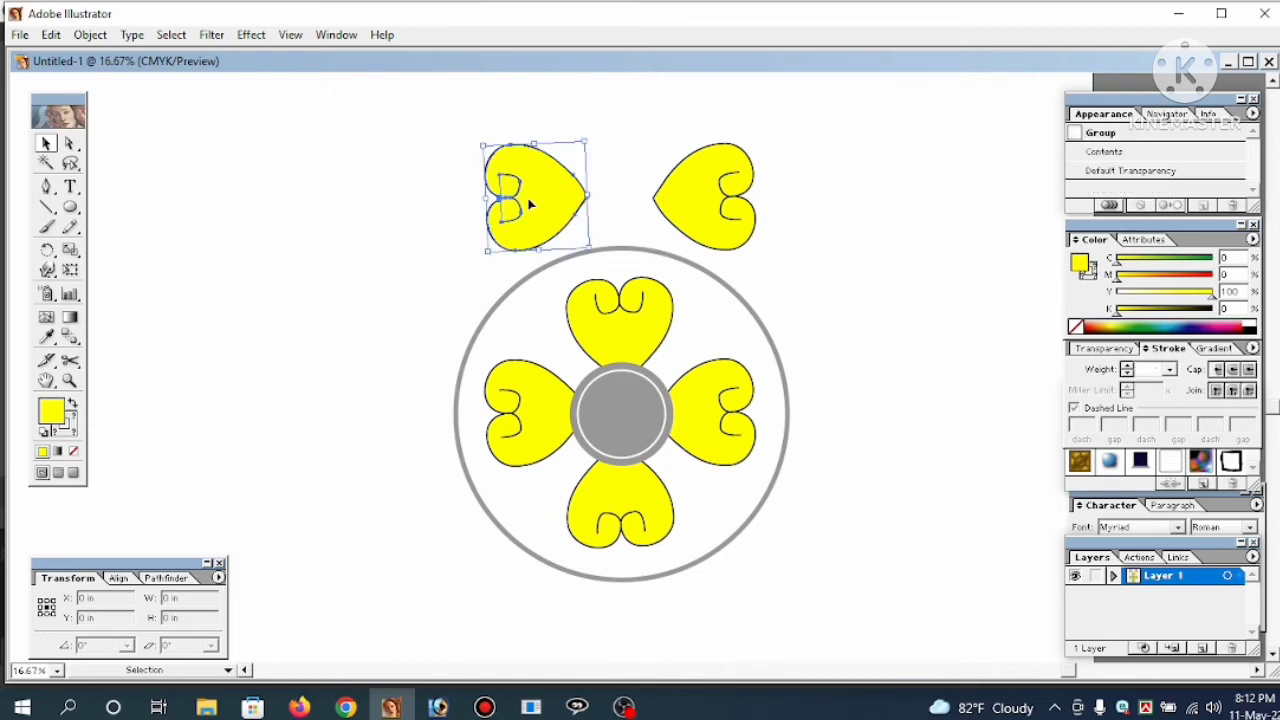
{"action": "key", "text": "Delete"}
Rotate the remaining heart copy upright, shrink it to about 2.94 in wide and place it just above the large ring
{"action": "left_click", "coordinate": [729, 236]}
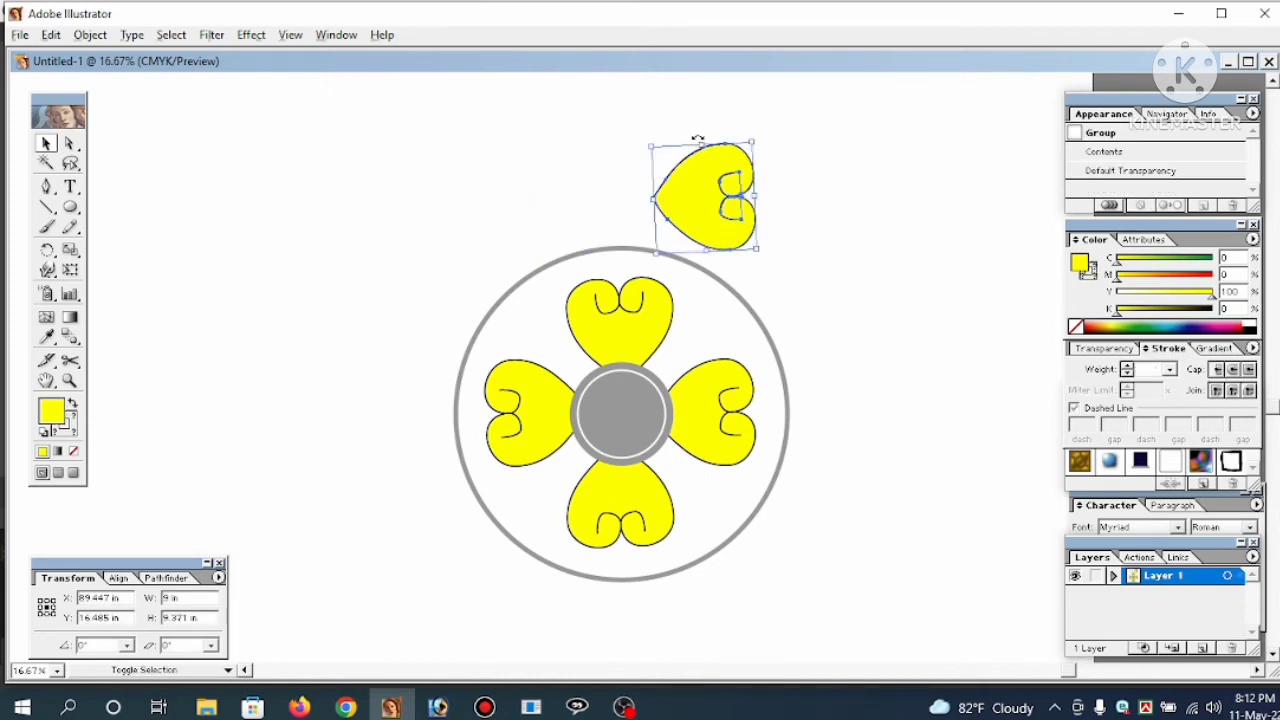
{"action": "left_click_drag", "start_coordinate": [700, 140], "coordinate": [653, 135]}
{"action": "left_click_drag", "start_coordinate": [584, 160], "coordinate": [575, 171]}
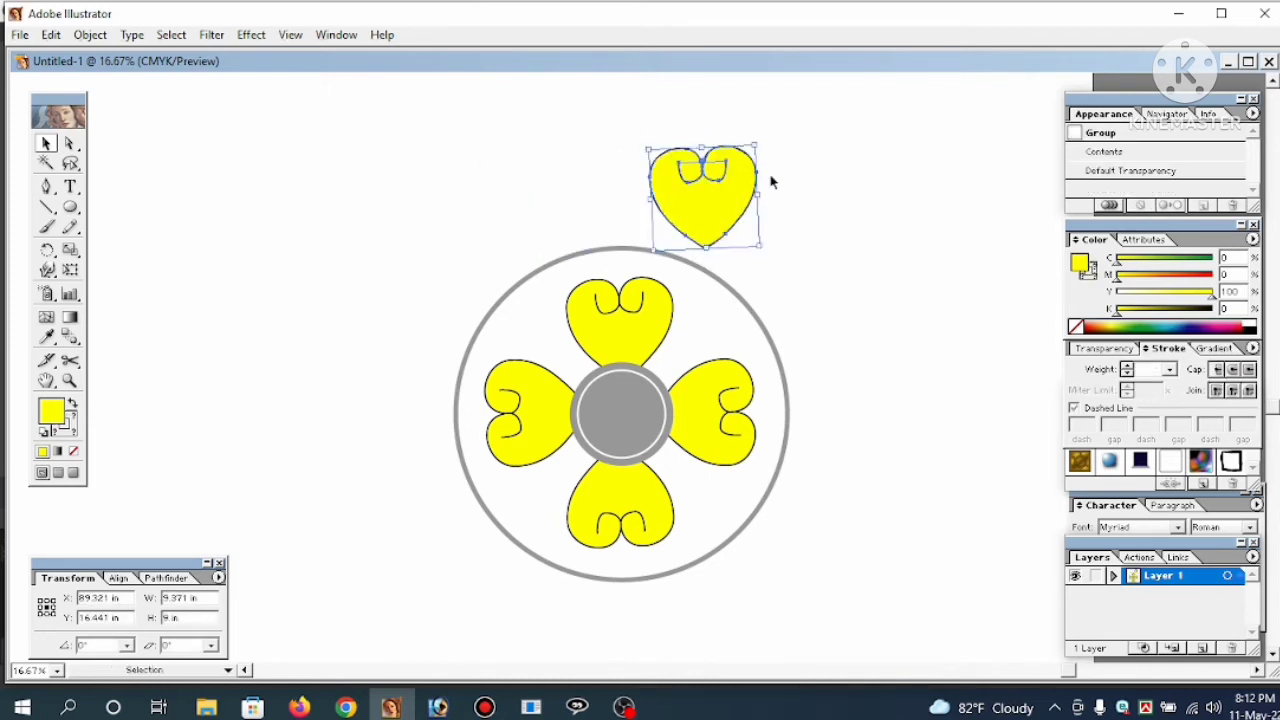
{"action": "left_click_drag", "start_coordinate": [701, 148], "coordinate": [614, 231]}
{"action": "left_click", "coordinate": [790, 265]}
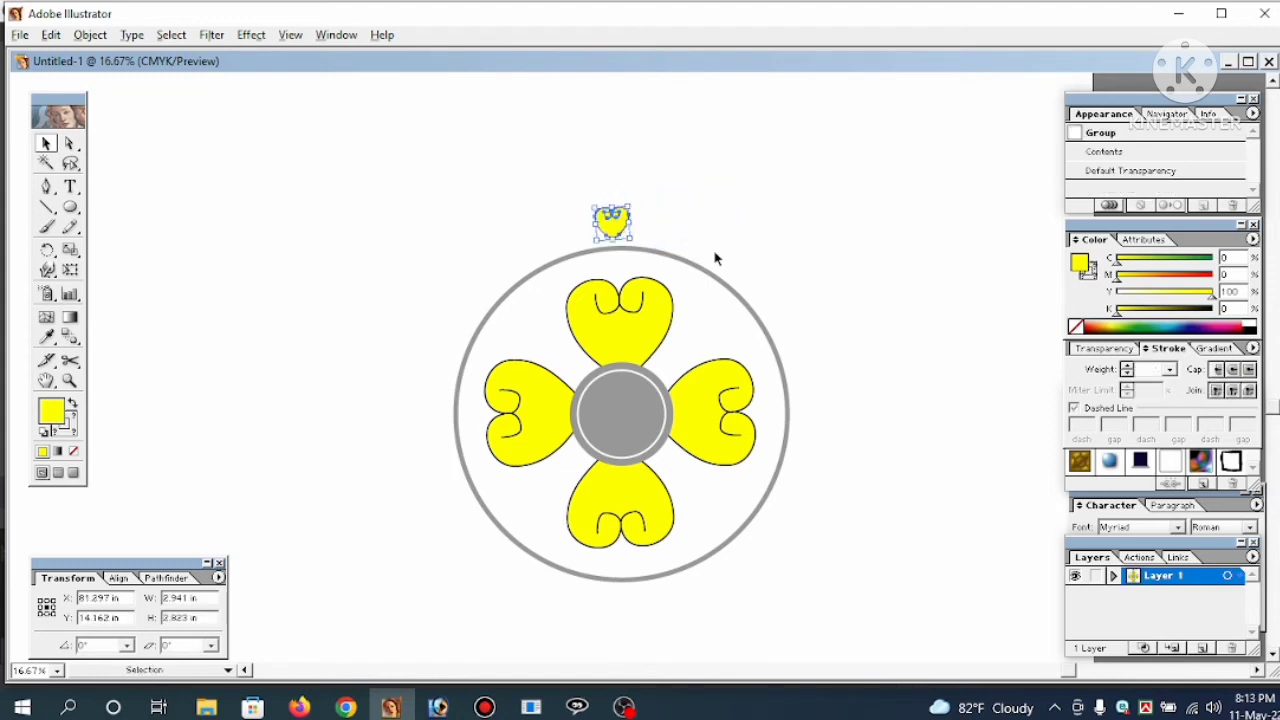
Show the rulers and place a vertical guide through the centre of the large ring
{"action": "left_click_drag", "start_coordinate": [722, 256], "coordinate": [679, 272]}
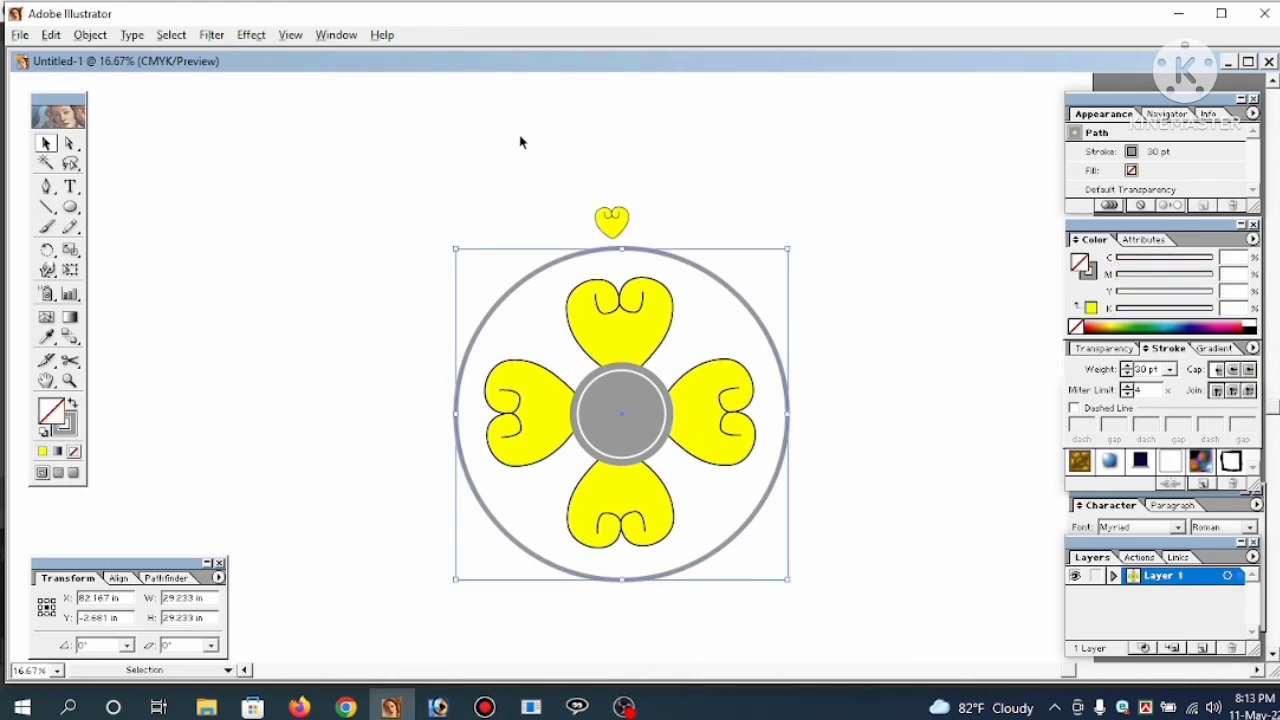
{"action": "key", "text": "ctrl+r"}
{"action": "left_click_drag", "start_coordinate": [590, 79], "coordinate": [623, 104]}
{"action": "left_click", "coordinate": [681, 177]}
Centre the small heart on the vertical guide just above the large ring and rotate it slightly so it stands straight
{"action": "left_click", "coordinate": [684, 320], "text": "ctrl"}
{"action": "left_click", "coordinate": [695, 325], "text": "ctrl"}
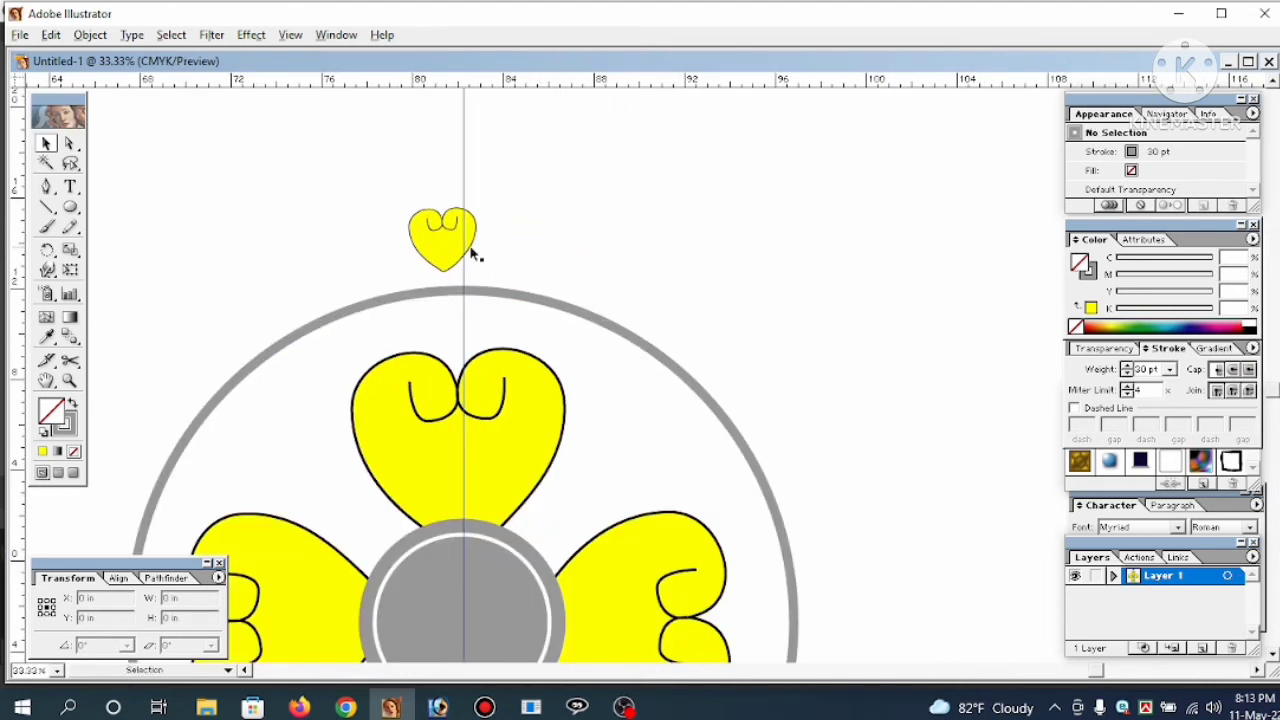
{"action": "left_click_drag", "start_coordinate": [427, 235], "coordinate": [446, 242]}
{"action": "left_click_drag", "start_coordinate": [437, 191], "coordinate": [551, 343]}
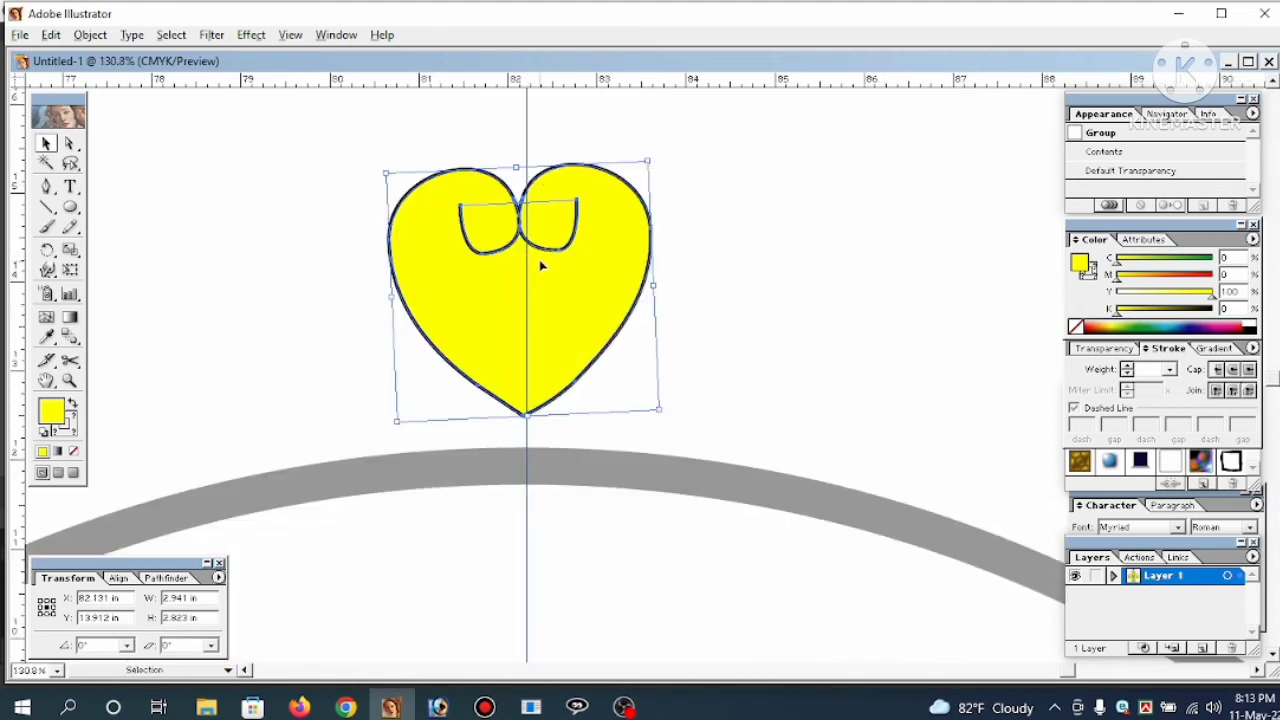
{"action": "left_click_drag", "start_coordinate": [541, 260], "coordinate": [548, 260]}
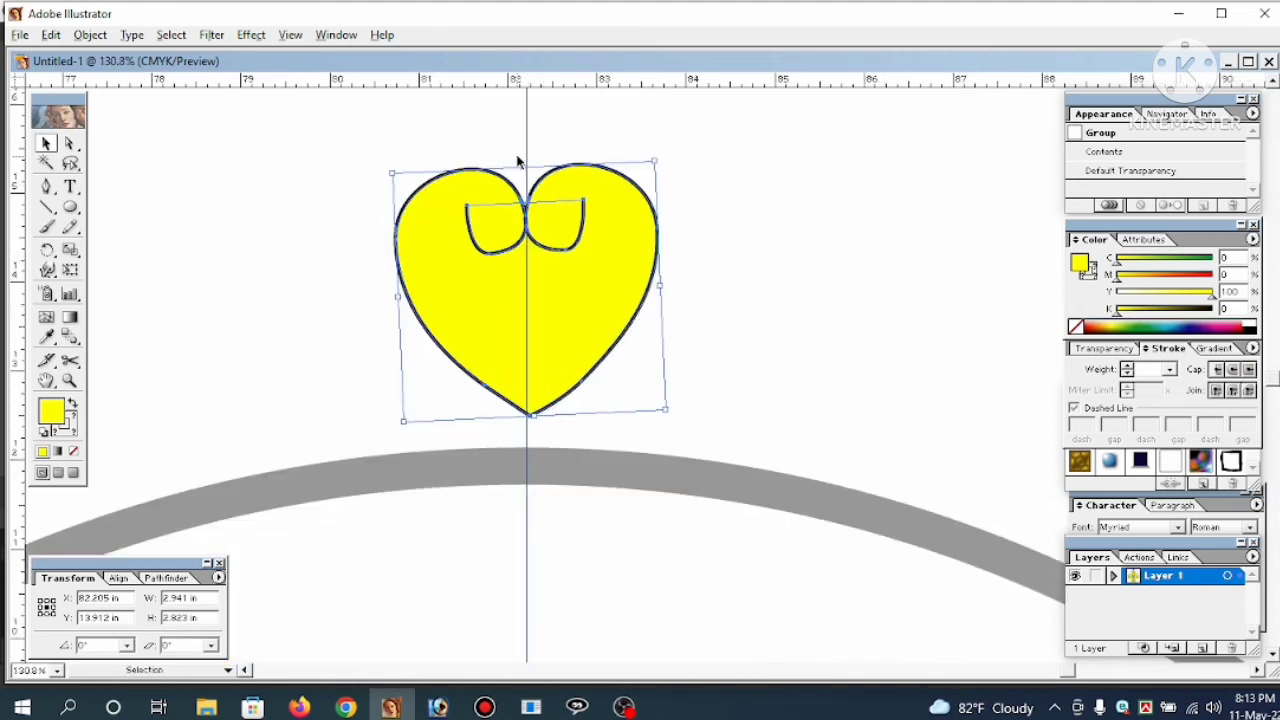
{"action": "left_click_drag", "start_coordinate": [523, 163], "coordinate": [527, 163]}
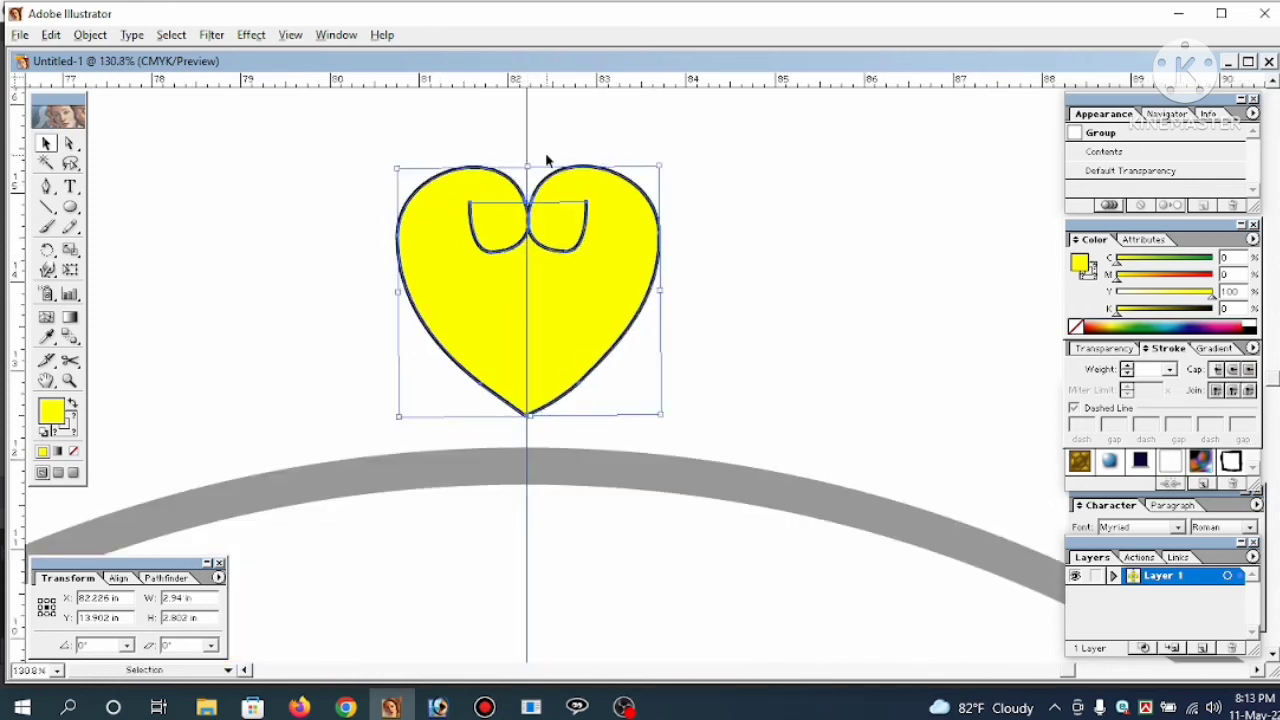
{"action": "left_click", "coordinate": [648, 391]}
{"action": "left_click", "coordinate": [648, 391], "text": "ctrl+alt"}
{"action": "left_click", "coordinate": [649, 392], "text": "ctrl+alt"}
{"action": "left_click", "coordinate": [649, 392], "text": "ctrl+alt"}
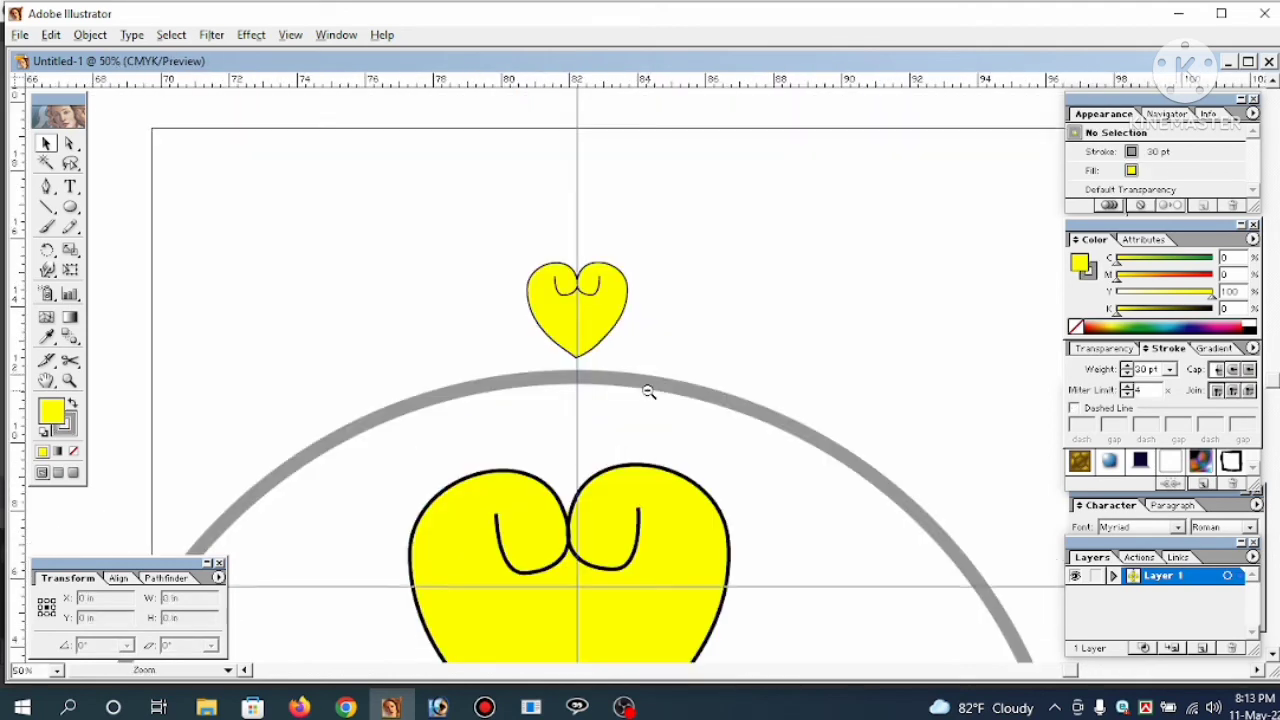
{"action": "left_click", "coordinate": [649, 392], "text": "ctrl+alt"}
{"action": "left_click_drag", "start_coordinate": [649, 391], "coordinate": [640, 230]}
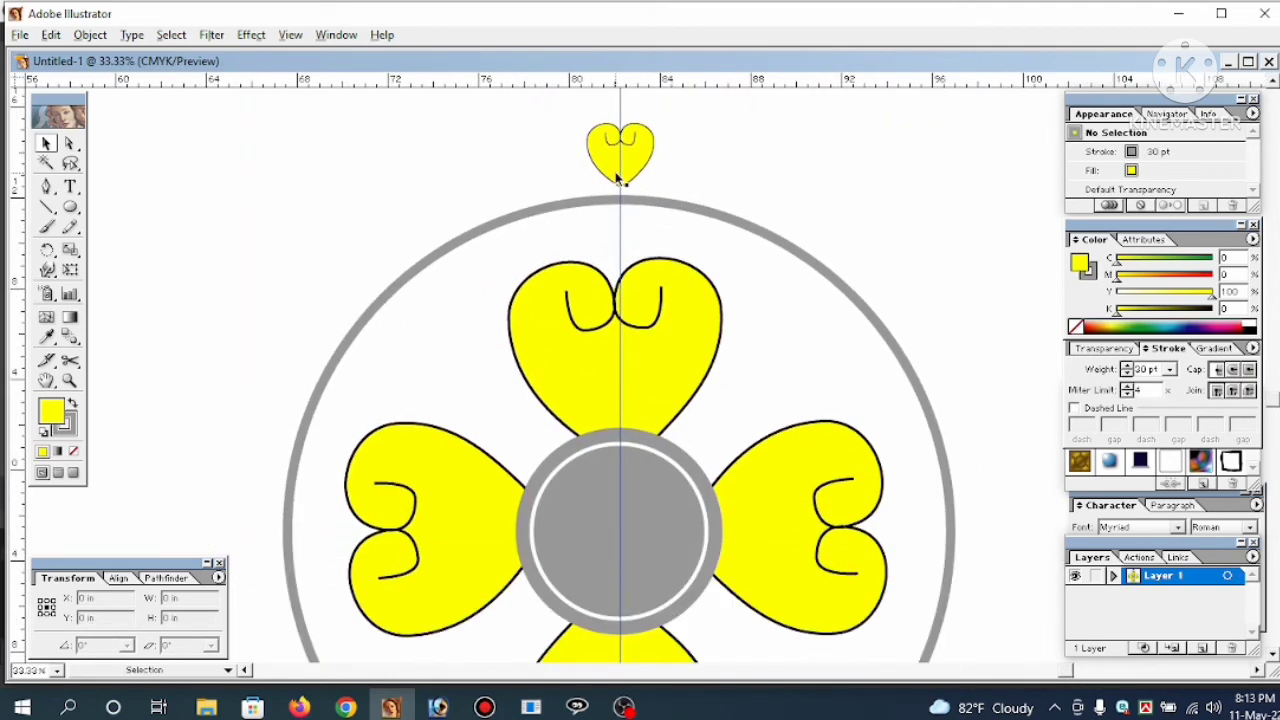
{"action": "left_click", "coordinate": [618, 175]}
{"action": "left_click", "coordinate": [677, 368], "text": "ctrl+alt"}
{"action": "left_click", "coordinate": [677, 368], "text": "ctrl+alt"}
{"action": "left_click_drag", "start_coordinate": [699, 475], "coordinate": [527, 406]}
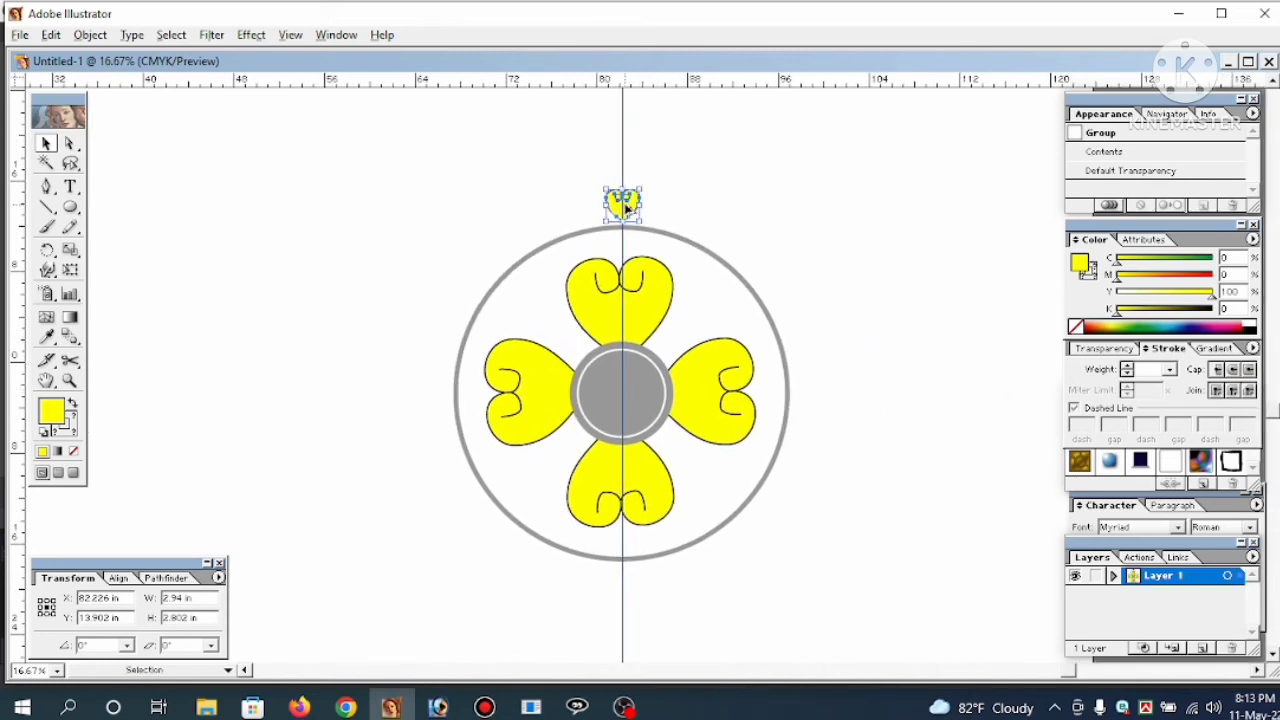
{"action": "left_click_drag", "start_coordinate": [626, 209], "coordinate": [733, 253]}
{"action": "key", "text": "ctrl+z"}
{"action": "key", "text": "ctrl+z"}
{"action": "key", "text": "ctrl+z"}
Make a reflected copy of the small heart above the large ring with a 180° axis angle
{"action": "left_click", "coordinate": [686, 215]}
{"action": "left_click_drag", "start_coordinate": [688, 240], "coordinate": [687, 195]}
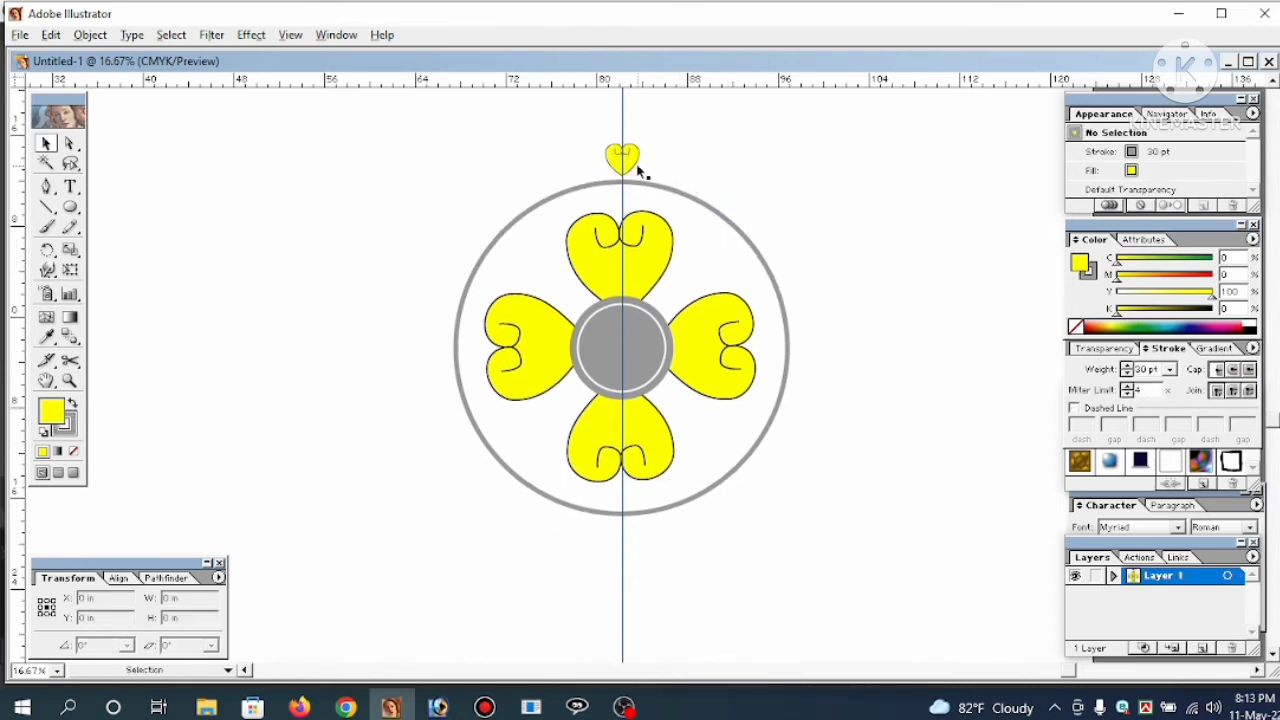
{"action": "left_click", "coordinate": [629, 165]}
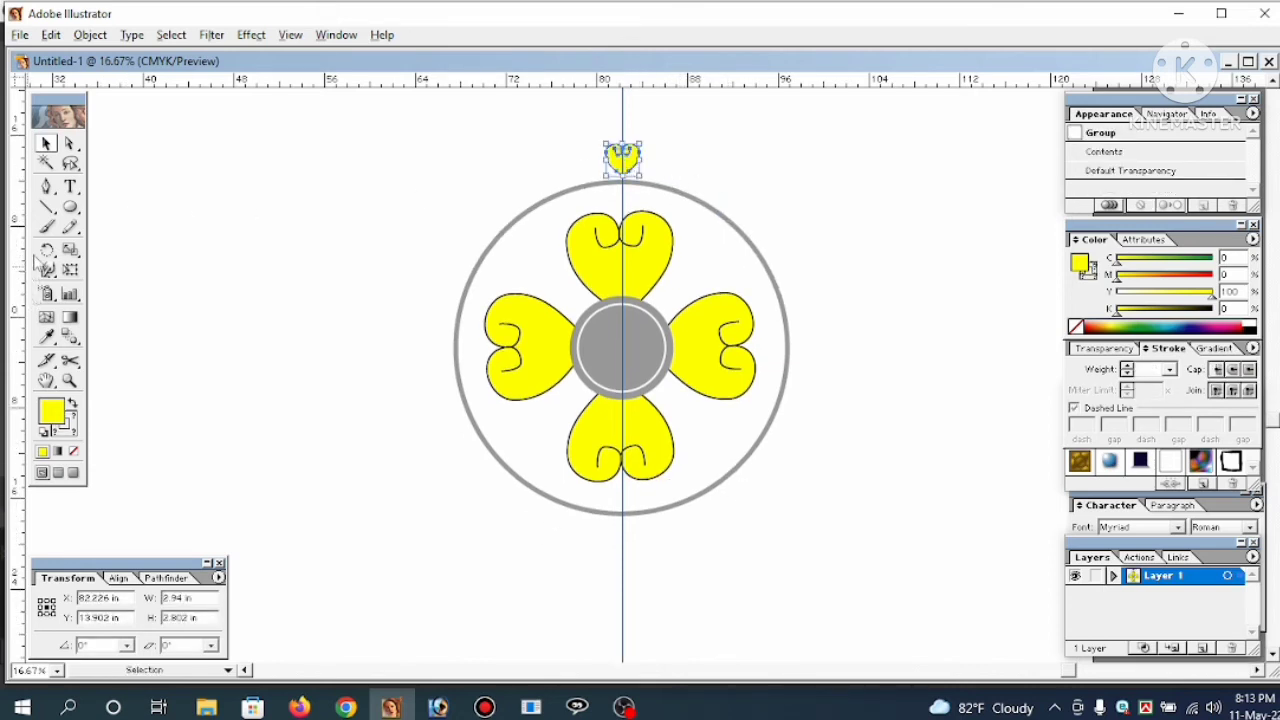
{"action": "left_click_drag", "start_coordinate": [48, 252], "coordinate": [89, 255]}
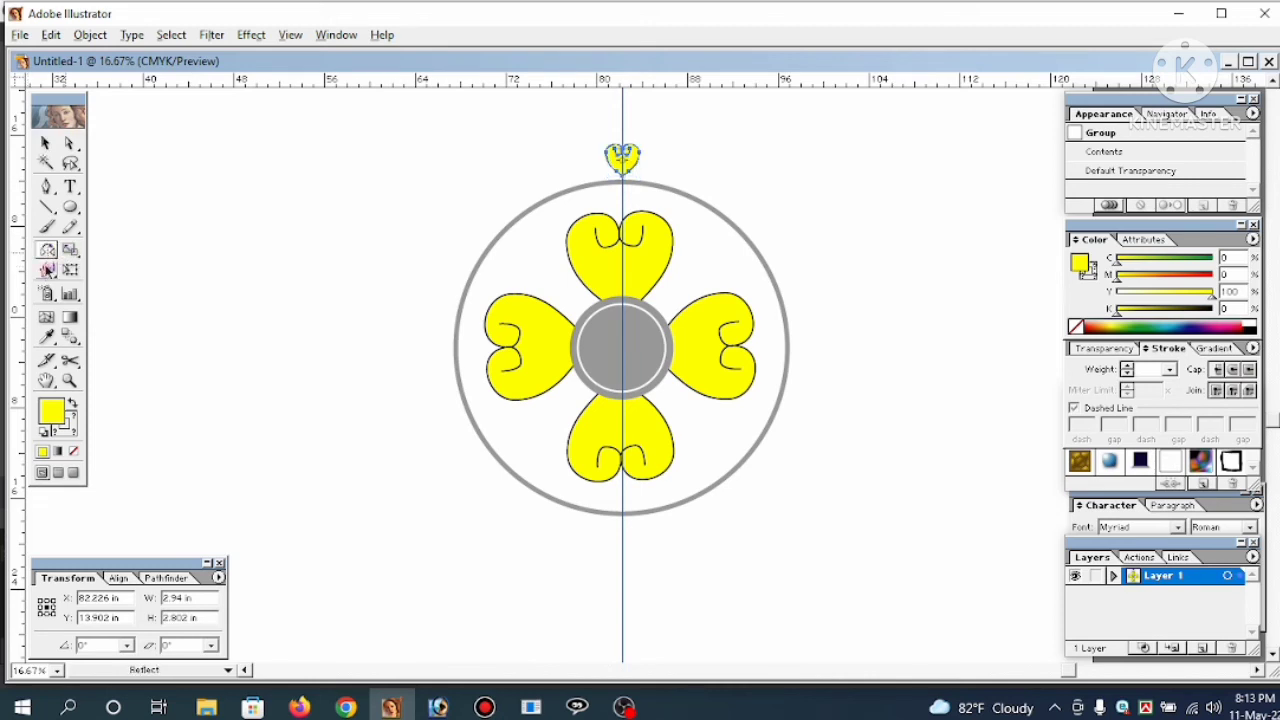
{"action": "double_click", "coordinate": [48, 254]}
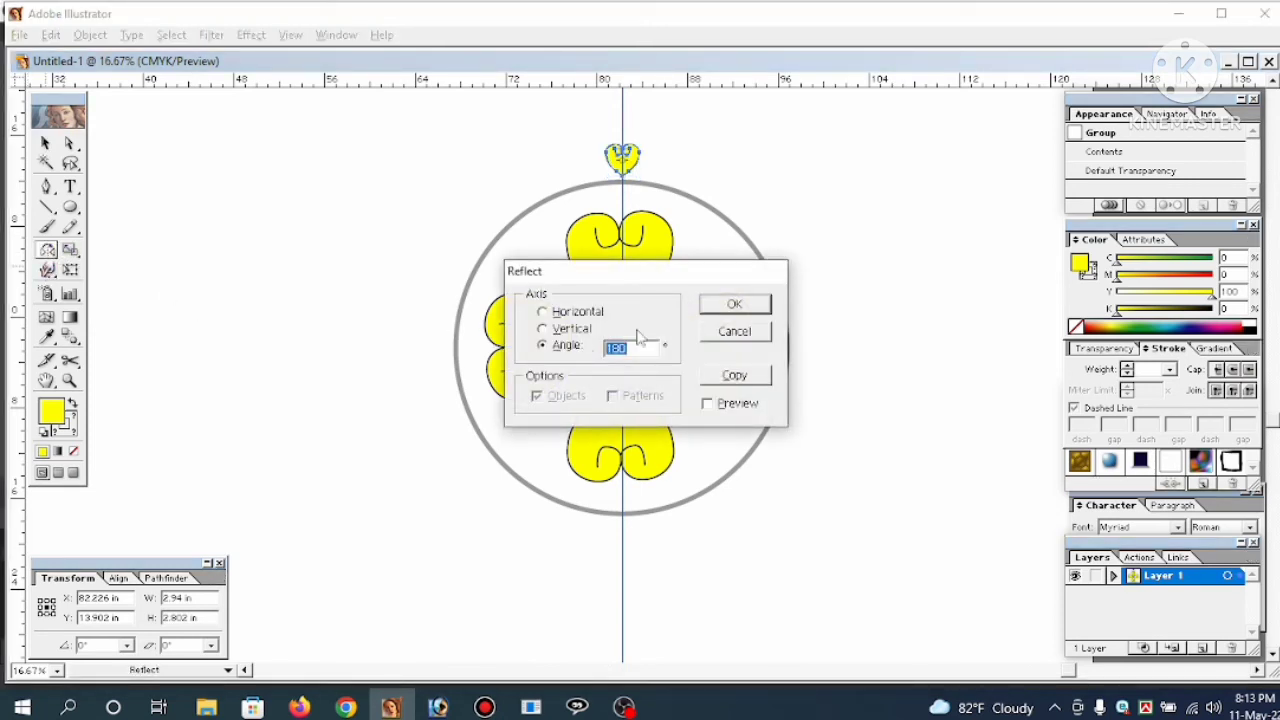
{"action": "left_click", "coordinate": [737, 377]}
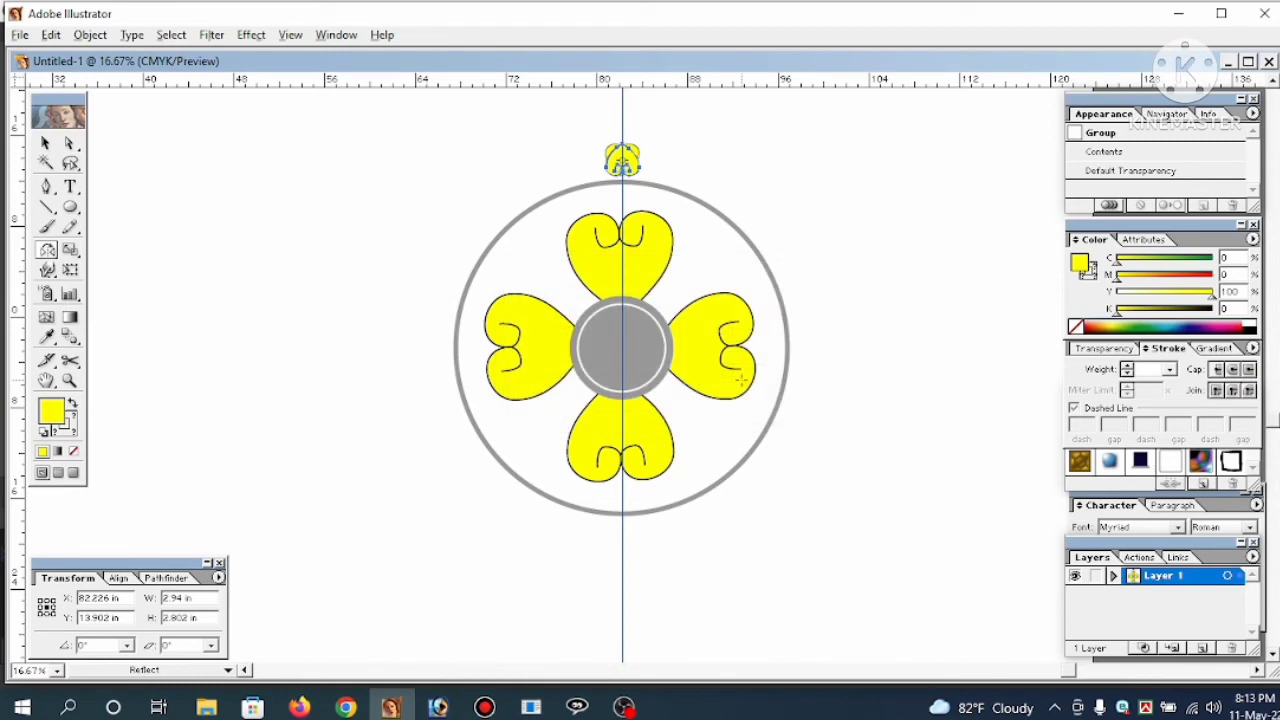
Move the reflected heart copy straight down along the vertical guide to just below the large ring
{"action": "left_click", "coordinate": [50, 145]}
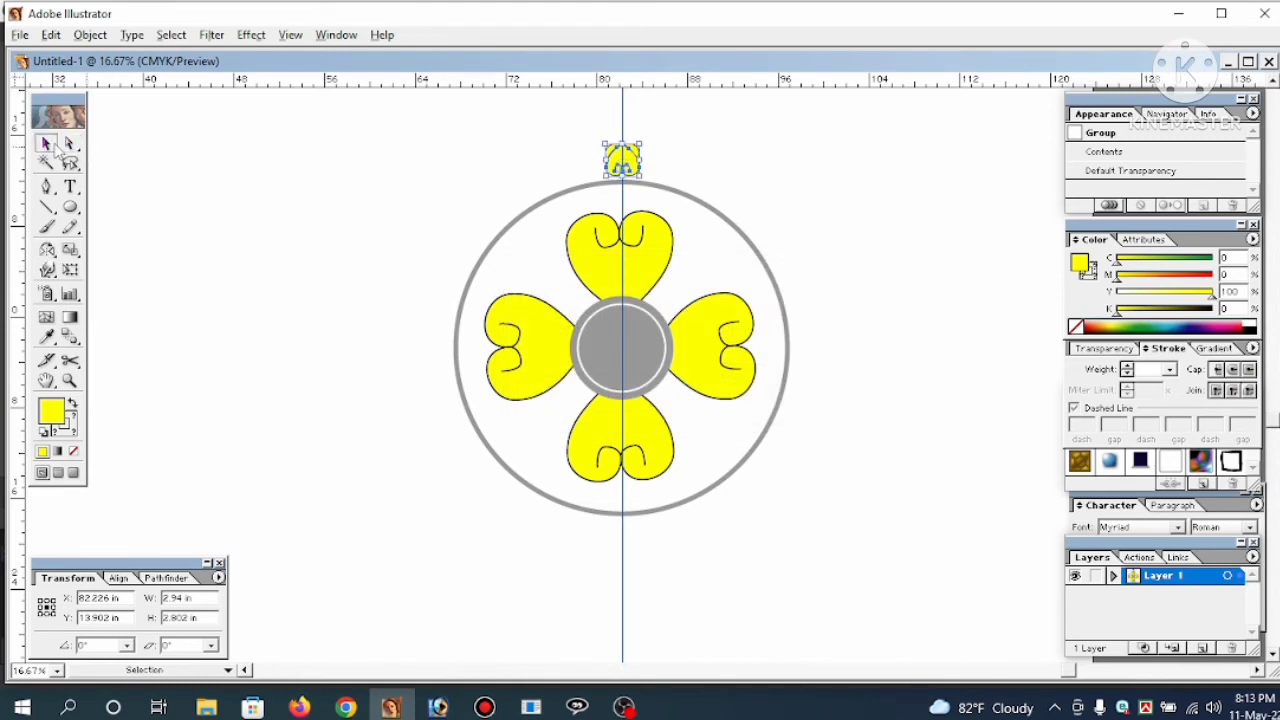
{"action": "key", "text": "shift+Down"}
{"action": "key", "text": "shift+Down"}
{"action": "key", "text": "shift+Down"}
{"action": "key", "text": "shift+Down"}
{"action": "key", "text": "shift+Down"}
{"action": "key", "text": "shift+Down"}
{"action": "key", "text": "shift+Down"}
{"action": "key", "text": "shift+Down"}
{"action": "key", "text": "shift+Down"}
{"action": "key", "text": "shift+Down"}
{"action": "key", "text": "shift+Down"}
{"action": "key", "text": "shift+Down"}
{"action": "key", "text": "shift+Down"}
{"action": "key", "text": "shift+Down"}
{"action": "key", "text": "shift+Down"}
{"action": "key", "text": "shift+Down"}
{"action": "key", "text": "shift+Down"}
{"action": "key", "text": "shift+Down"}
{"action": "key", "text": "shift+Down"}
{"action": "key", "text": "shift+Down"}
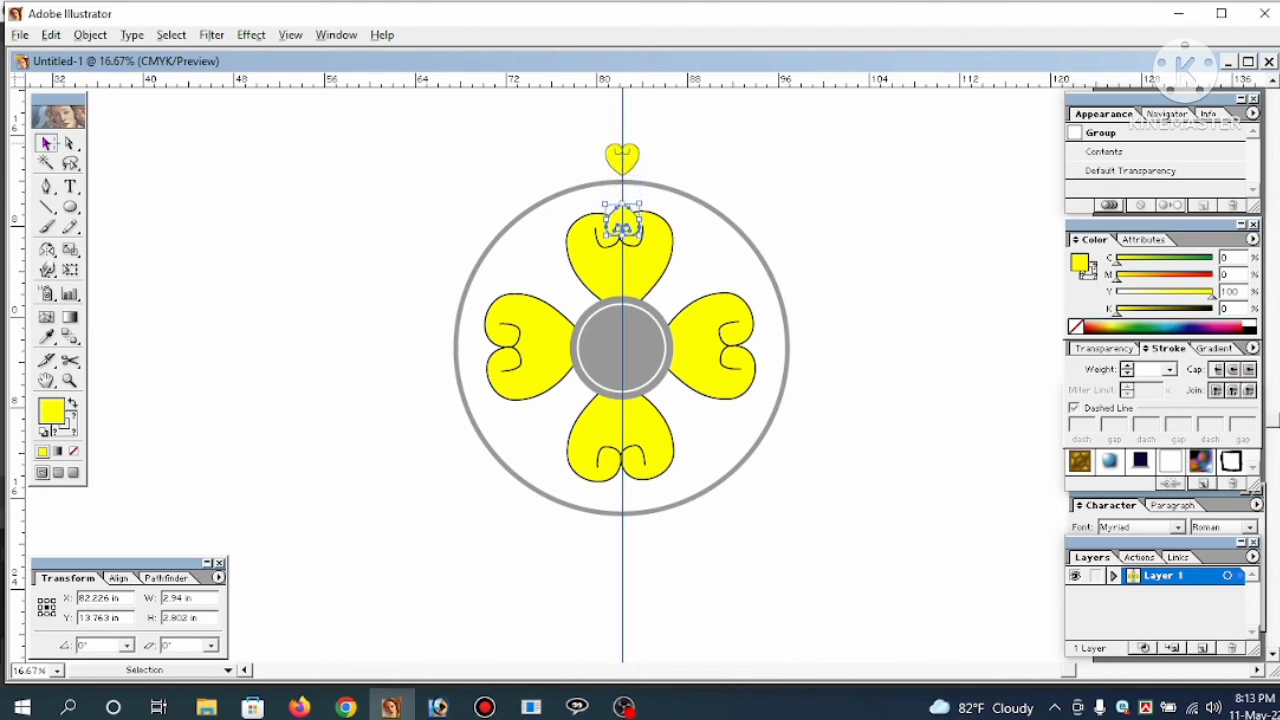
{"action": "key", "text": "shift+Down"}
{"action": "key", "text": "shift+Down"}
{"action": "key", "text": "shift+Down"}
{"action": "key", "text": "shift+Down"}
{"action": "key", "text": "shift+Down"}
{"action": "key", "text": "shift+Down"}
{"action": "key", "text": "shift+Down"}
{"action": "key", "text": "shift+Down"}
{"action": "key", "text": "shift+Down"}
{"action": "key", "text": "shift+Down"}
{"action": "key", "text": "shift+Down"}
{"action": "key", "text": "shift+Down"}
{"action": "key", "text": "shift+Down"}
{"action": "key", "text": "shift+Down"}
{"action": "key", "text": "shift+Down"}
{"action": "key", "text": "shift+Down"}
{"action": "key", "text": "shift+Down"}
{"action": "key", "text": "shift+Down"}
{"action": "key", "text": "shift+Down"}
{"action": "key", "text": "shift+Down"}
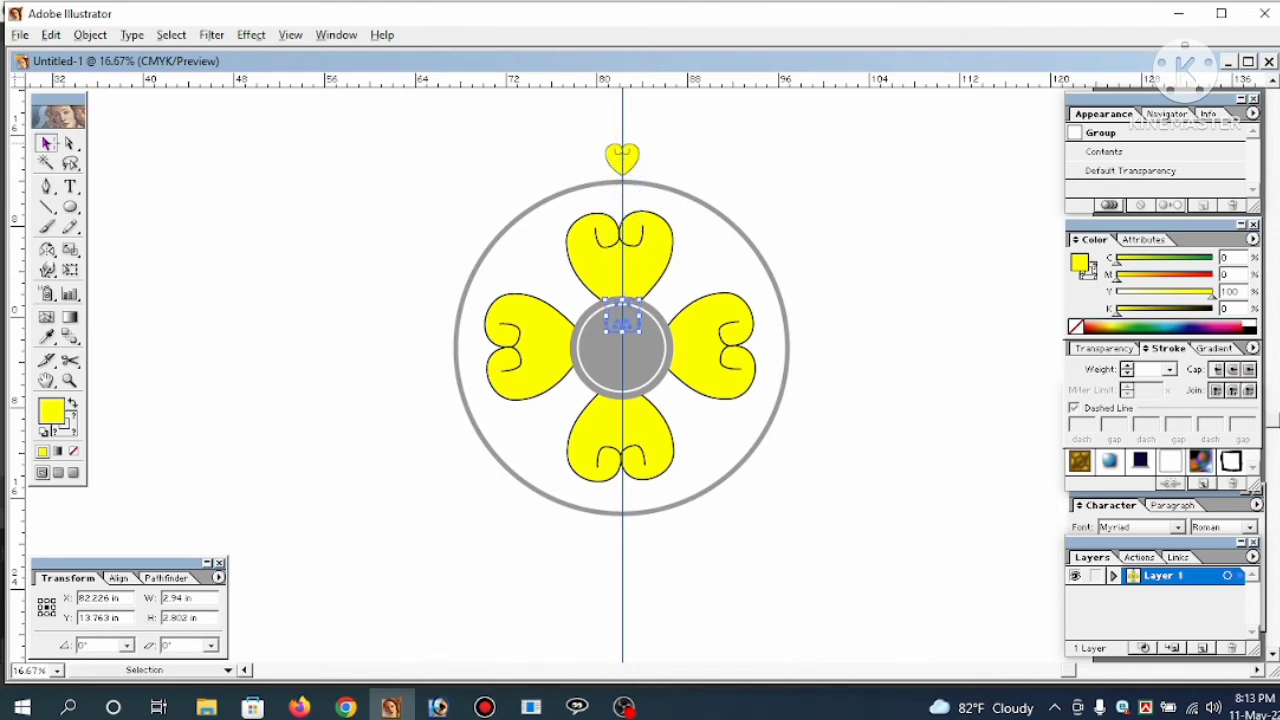
{"action": "key", "text": "shift+Down"}
{"action": "key", "text": "shift+Down"}
{"action": "key", "text": "shift+Down"}
{"action": "key", "text": "shift+Down"}
{"action": "key", "text": "shift+Down"}
{"action": "key", "text": "shift+Down"}
{"action": "key", "text": "shift+Down"}
{"action": "key", "text": "shift+Down"}
{"action": "key", "text": "shift+Down"}
{"action": "key", "text": "shift+Down"}
{"action": "key", "text": "shift+Down"}
{"action": "key", "text": "shift+Down"}
{"action": "key", "text": "shift+Down"}
{"action": "key", "text": "shift+Down"}
{"action": "key", "text": "shift+Down"}
{"action": "key", "text": "shift+Down"}
{"action": "key", "text": "shift+Down"}
{"action": "key", "text": "shift+Down"}
{"action": "key", "text": "shift+Down"}
{"action": "key", "text": "shift+Down"}
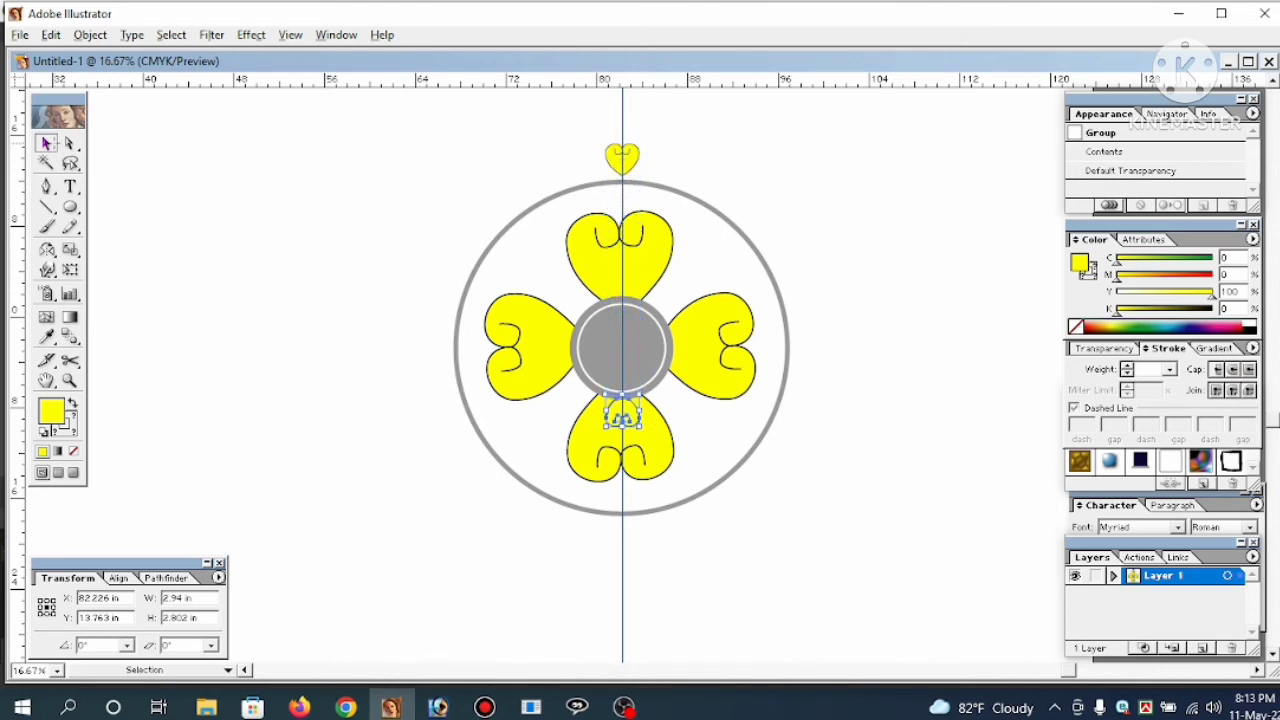
{"action": "key", "text": "shift+Down"}
{"action": "key", "text": "shift+Down"}
{"action": "key", "text": "shift+Down"}
{"action": "key", "text": "shift+Down"}
{"action": "key", "text": "shift+Down"}
{"action": "key", "text": "shift+Down"}
{"action": "key", "text": "shift+Down"}
{"action": "key", "text": "shift+Down"}
{"action": "key", "text": "shift+Down"}
{"action": "key", "text": "shift+Down"}
{"action": "key", "text": "shift+Down"}
{"action": "key", "text": "shift+Down"}
{"action": "key", "text": "shift+Down"}
{"action": "key", "text": "shift+Down"}
{"action": "key", "text": "shift+Down"}
{"action": "key", "text": "shift+Down"}
{"action": "key", "text": "shift+Down"}
{"action": "key", "text": "shift+Down"}
{"action": "key", "text": "shift+Down"}
{"action": "key", "text": "shift+Down"}
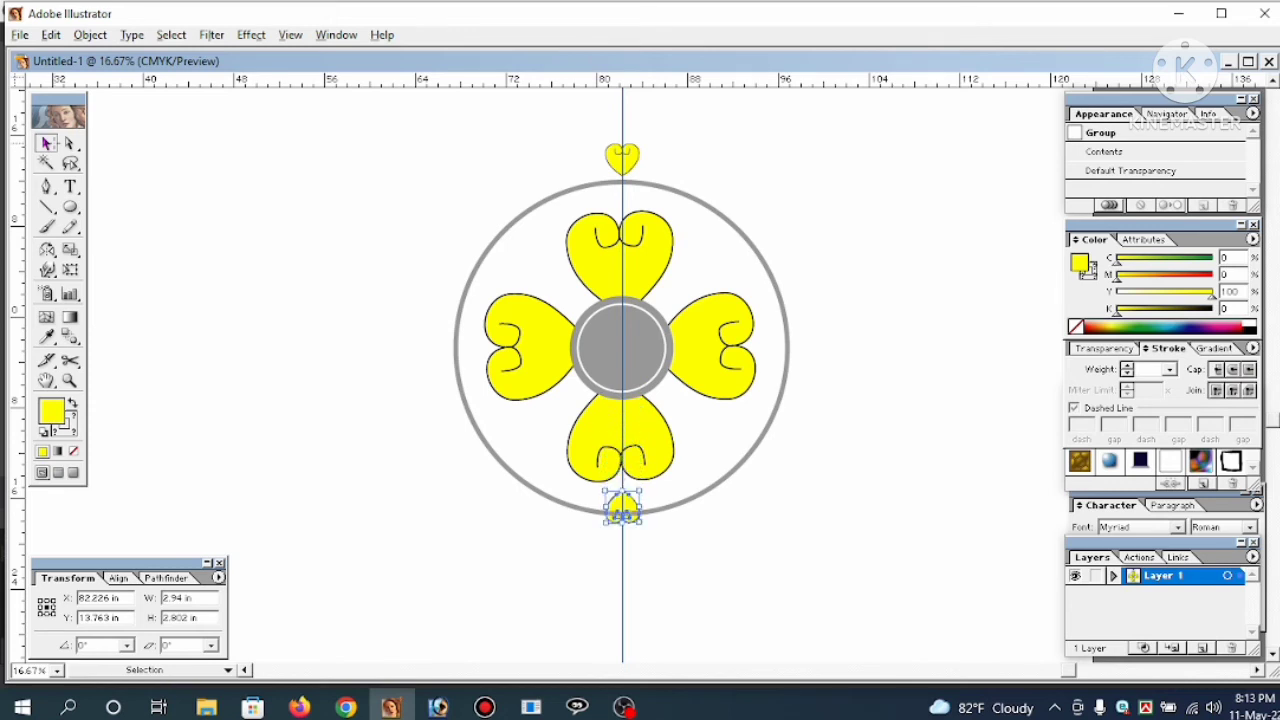
{"action": "key", "text": "shift+Down"}
{"action": "key", "text": "shift+Down"}
{"action": "key", "text": "shift+Down"}
{"action": "key", "text": "shift+Down"}
{"action": "key", "text": "shift+Down"}
{"action": "key", "text": "shift+Down"}
{"action": "key", "text": "shift+Down"}
{"action": "key", "text": "shift+Down"}
{"action": "key", "text": "shift+Down"}
{"action": "key", "text": "shift+Down"}
{"action": "key", "text": "shift+Down"}
{"action": "key", "text": "shift+Down"}
{"action": "key", "text": "shift+Down"}
{"action": "key", "text": "shift+Down"}
{"action": "key", "text": "shift+Down"}
{"action": "key", "text": "shift+Down"}
{"action": "key", "text": "shift+Down"}
{"action": "key", "text": "shift+Down"}
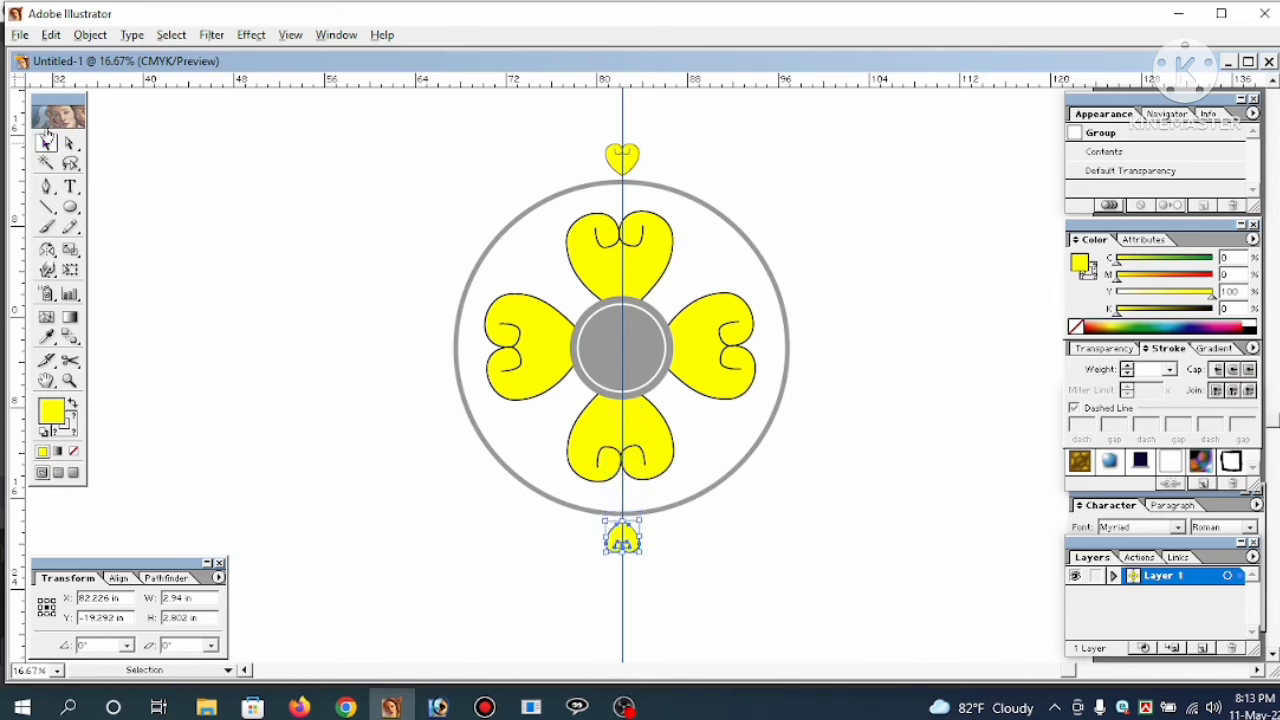
{"action": "left_click", "coordinate": [705, 498], "text": "ctrl"}
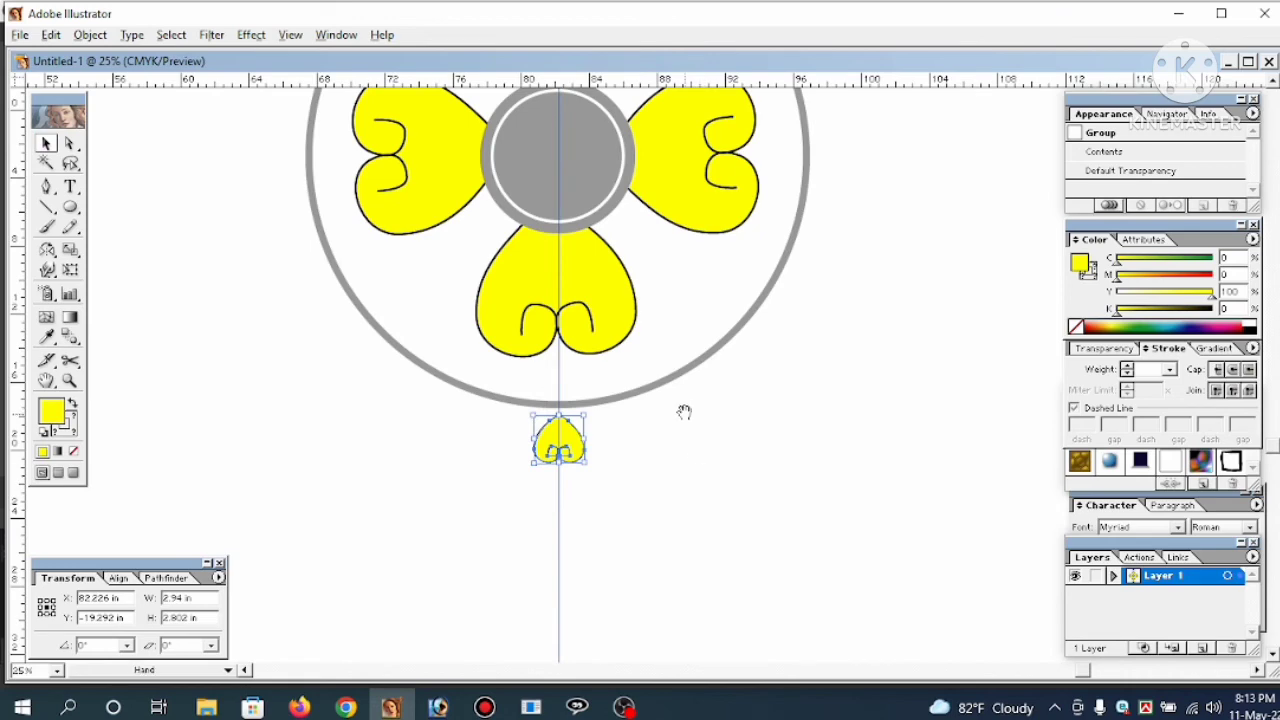
{"action": "left_click_drag", "start_coordinate": [684, 411], "coordinate": [686, 500]}
{"action": "left_click", "coordinate": [46, 144]}
{"action": "left_click", "coordinate": [203, 334]}
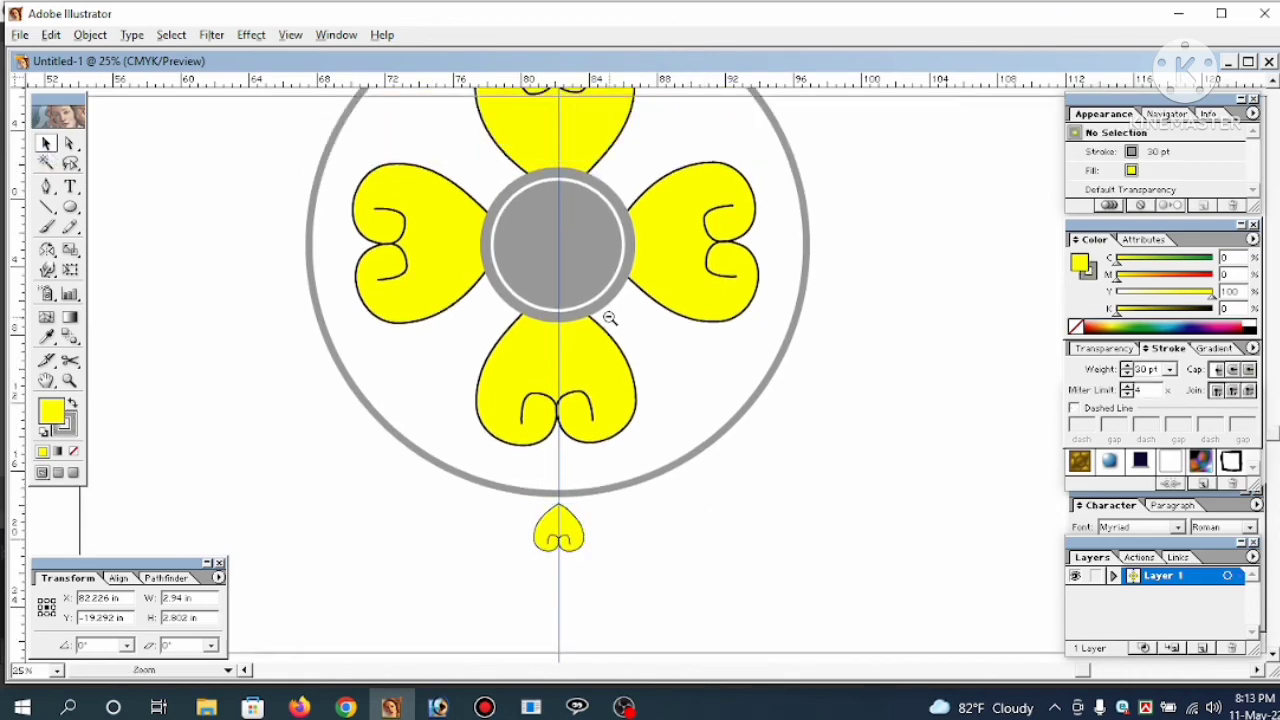
Select the small hearts above and below the large ring together for rotation about their common centre
{"action": "left_click", "coordinate": [608, 315], "text": "ctrl+alt"}
{"action": "left_click_drag", "start_coordinate": [614, 314], "coordinate": [628, 440]}
{"action": "left_click", "coordinate": [802, 274]}
{"action": "left_click_drag", "start_coordinate": [836, 343], "coordinate": [778, 163]}
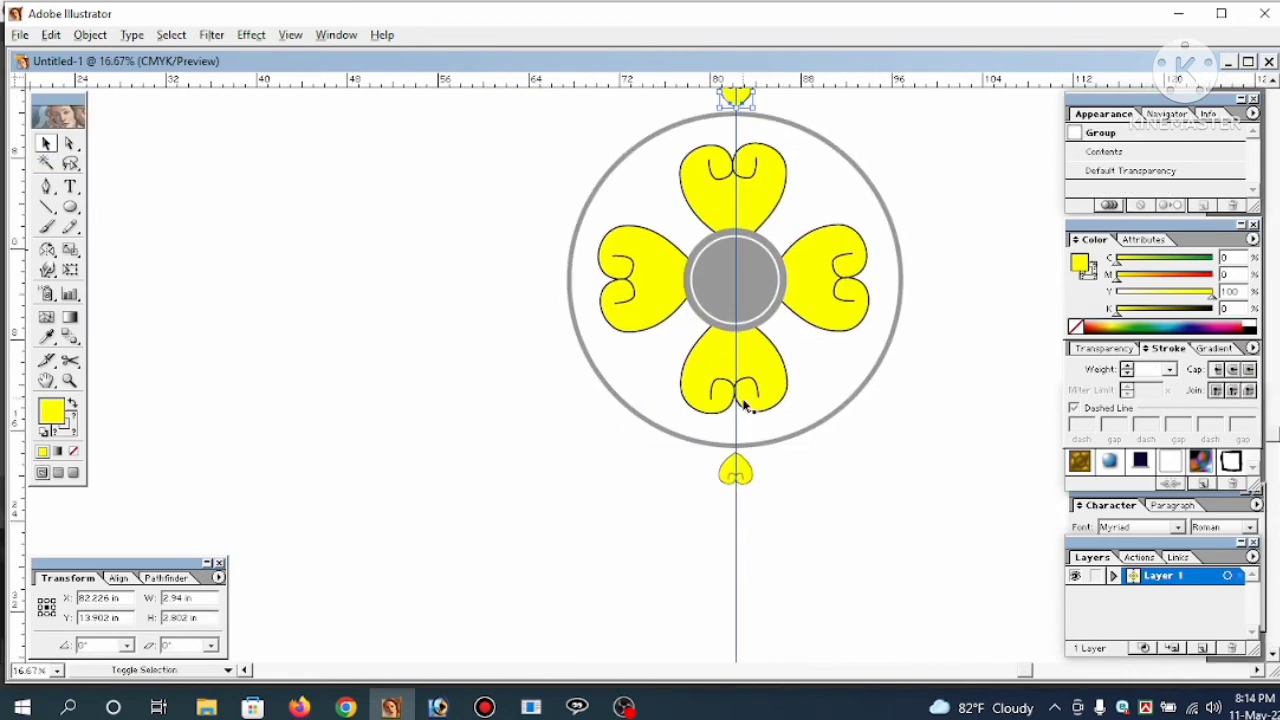
{"action": "left_click", "coordinate": [731, 481], "text": "shift"}
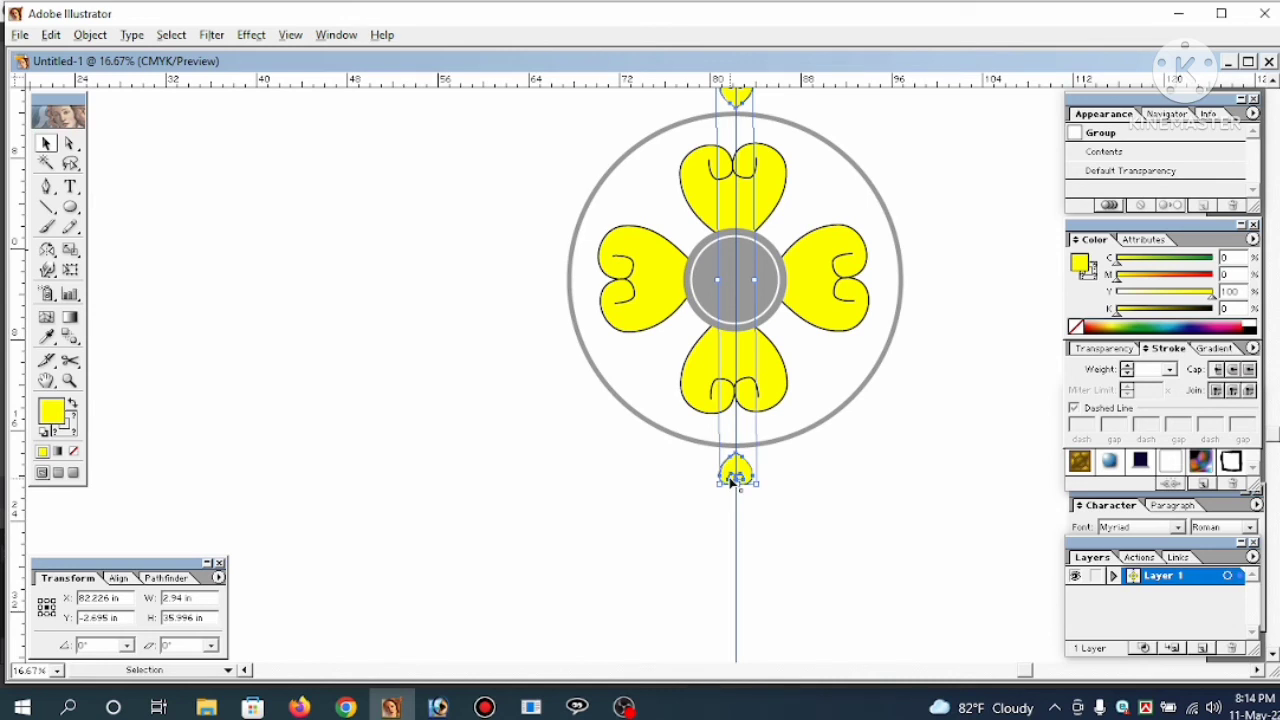
{"action": "left_click", "coordinate": [822, 508]}
{"action": "left_click_drag", "start_coordinate": [812, 457], "coordinate": [811, 546]}
{"action": "left_click", "coordinate": [736, 557]}
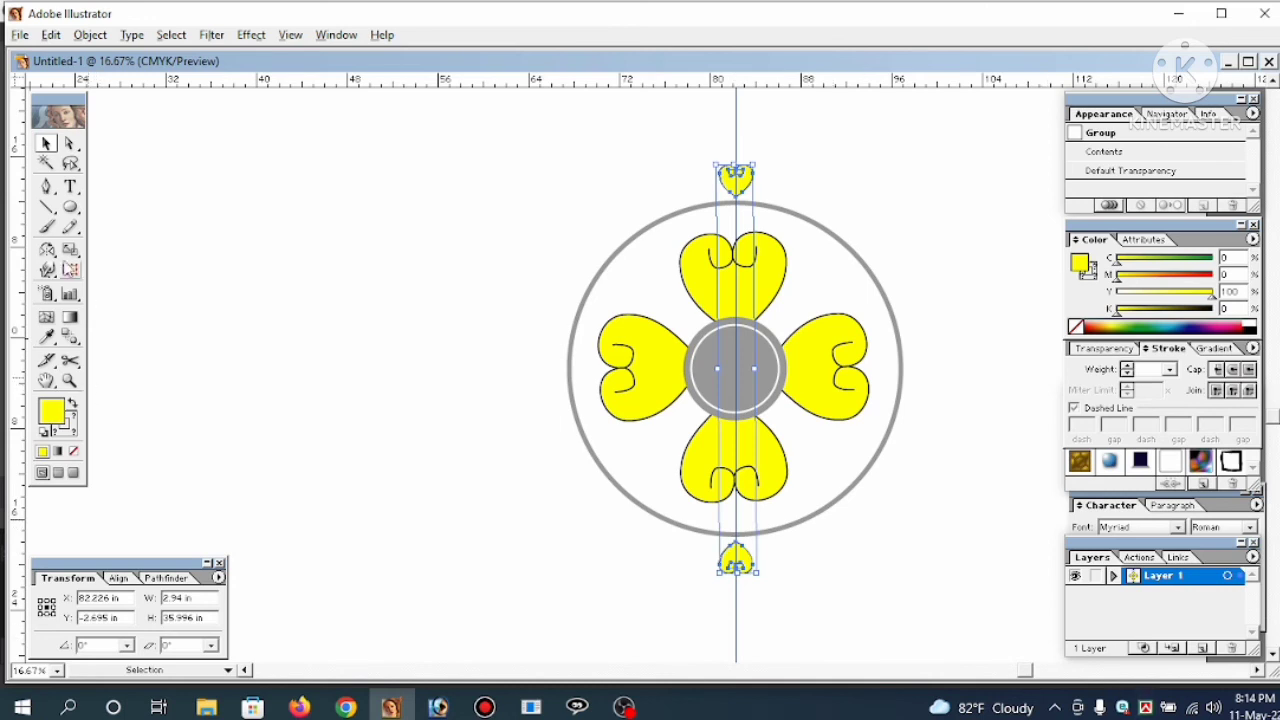
{"action": "left_click_drag", "start_coordinate": [47, 250], "coordinate": [66, 255]}
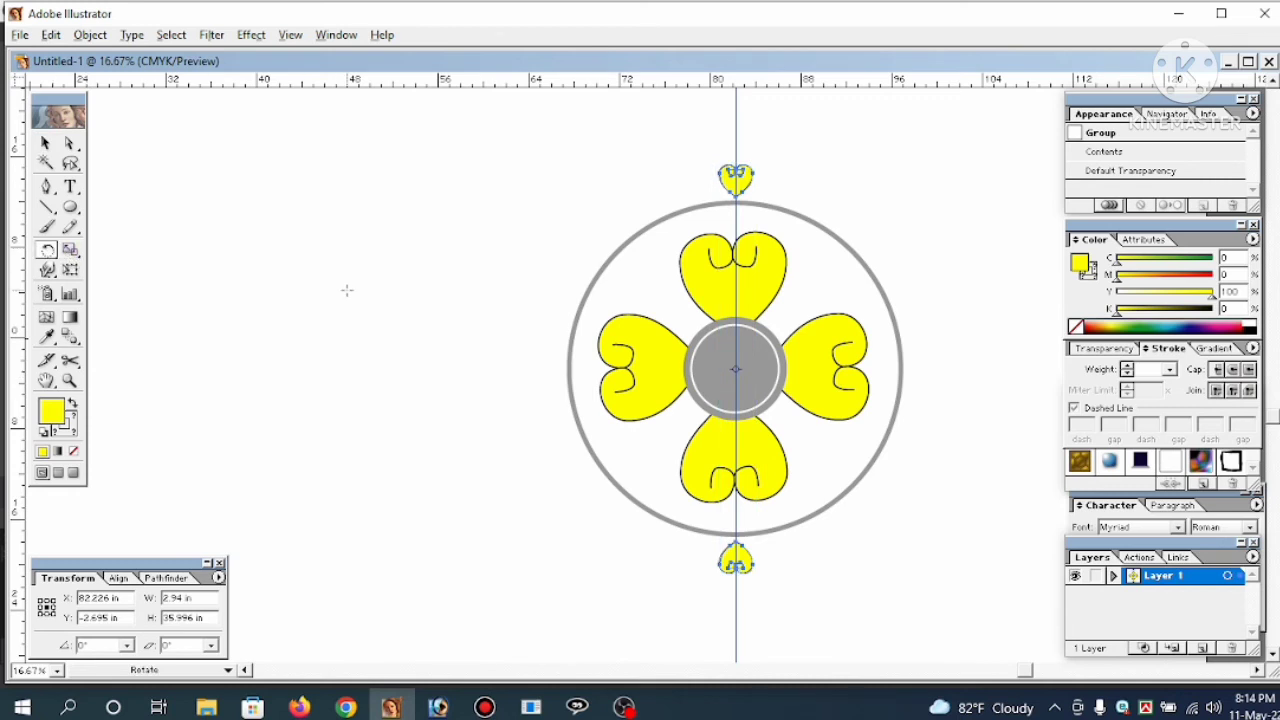
Try a copy of the small heart pair rotated by 20° and undo it
{"action": "key", "text": "Return"}
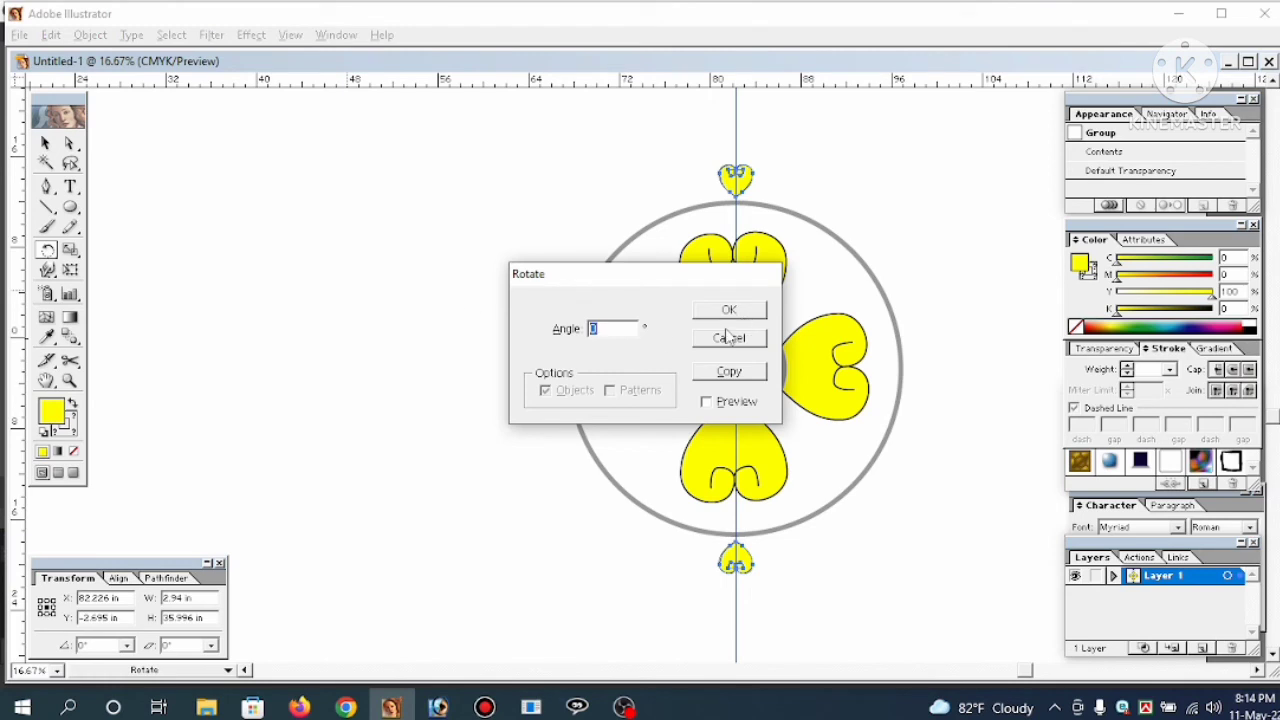
{"action": "type", "text": "20"}
{"action": "left_click", "coordinate": [729, 371]}
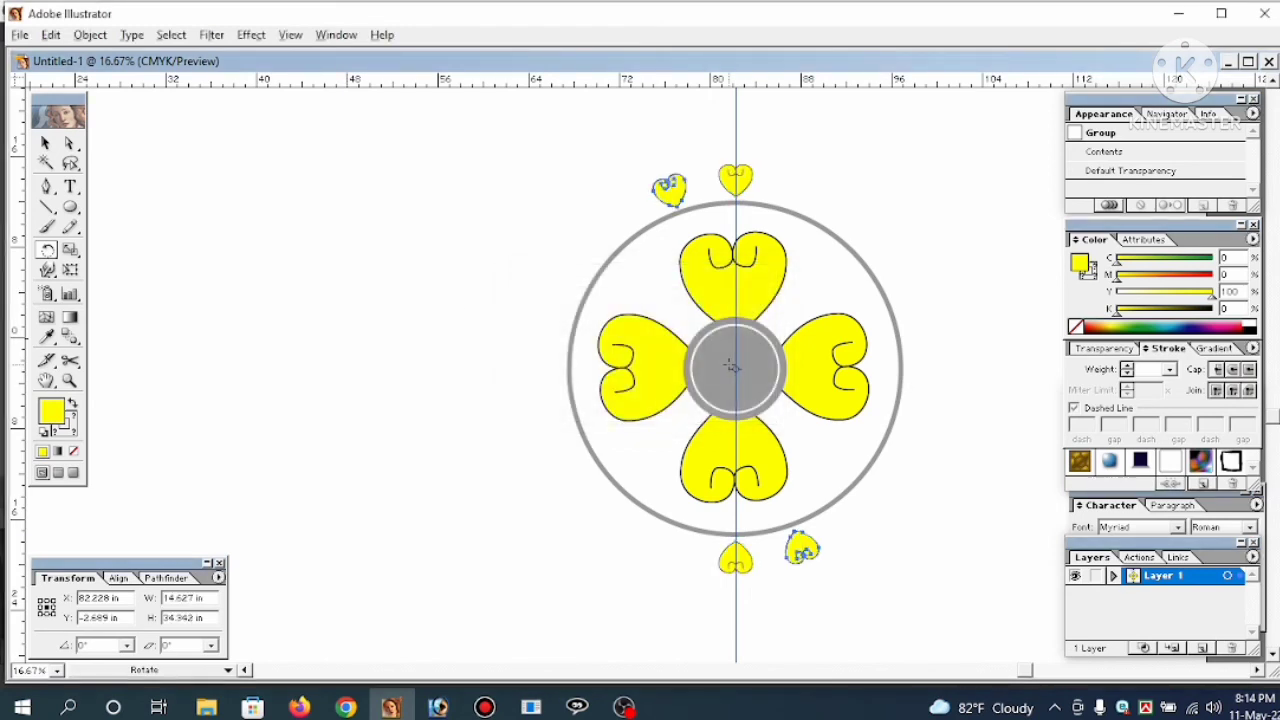
{"action": "key", "text": "ctrl+z"}
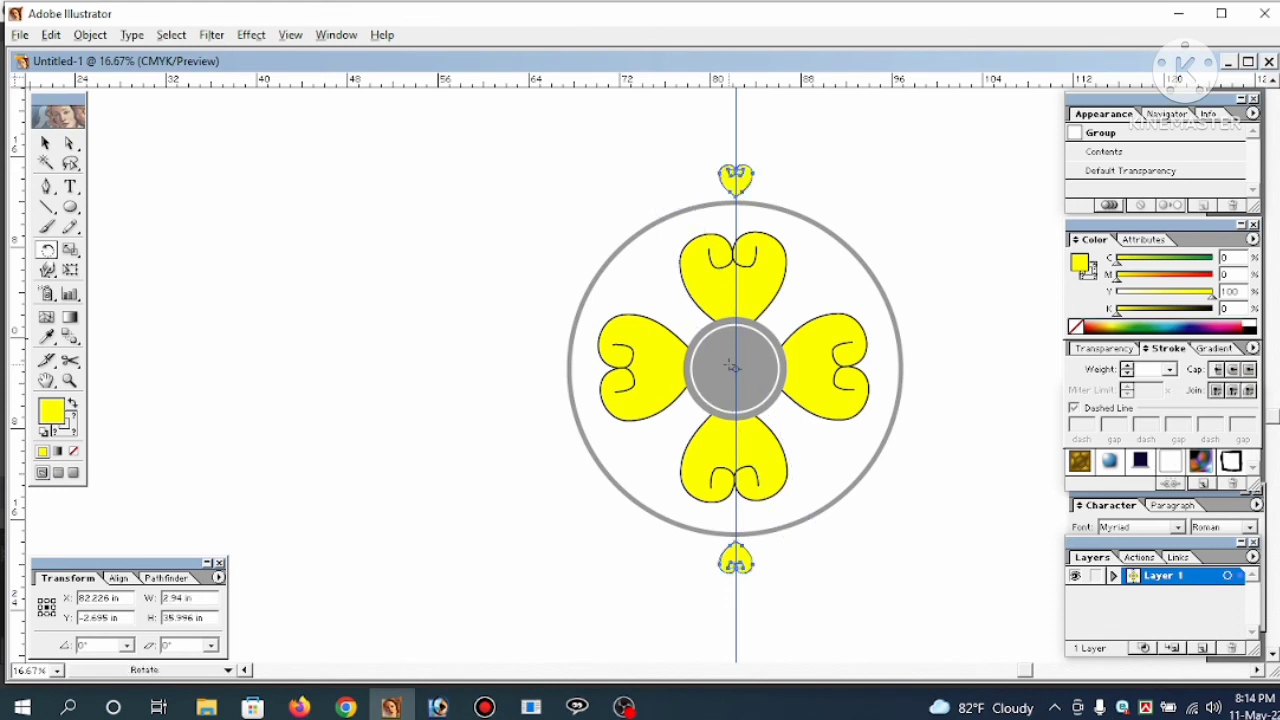
Make a copy of the small heart pair rotated by 15° about the design's centre
{"action": "key", "text": "Return"}
{"action": "type", "text": "15"}
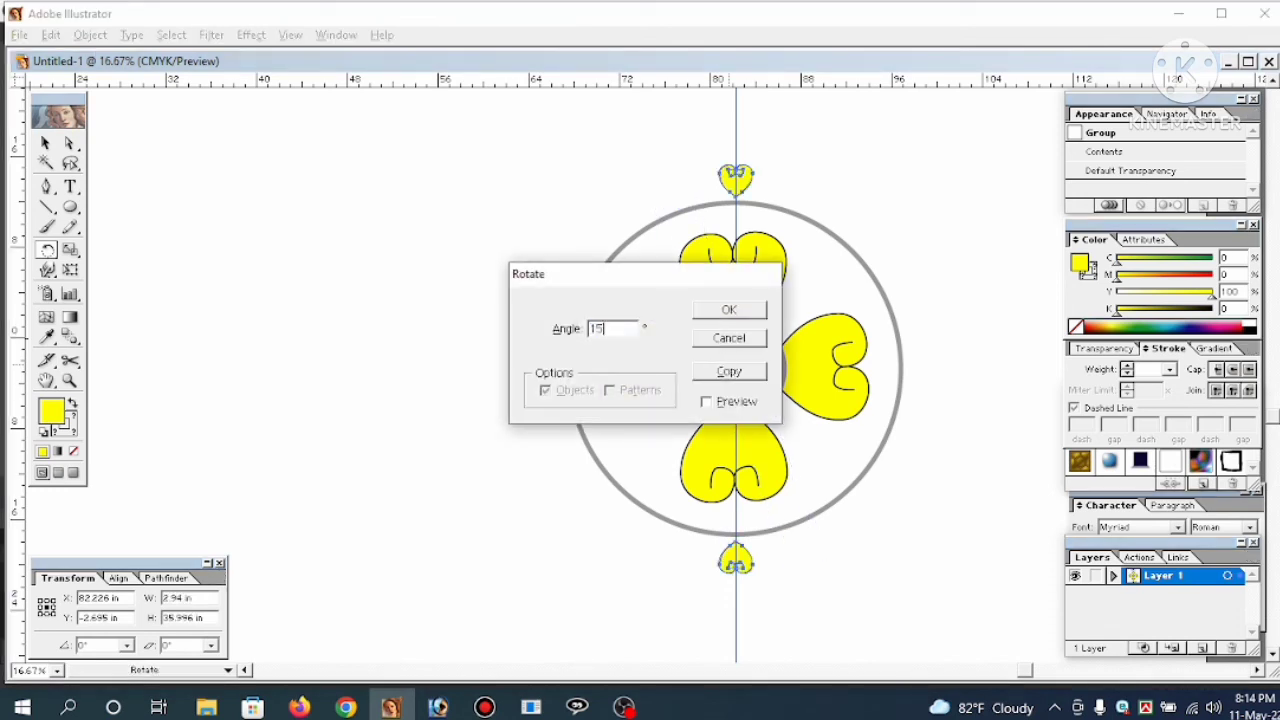
{"action": "left_click", "coordinate": [726, 368]}
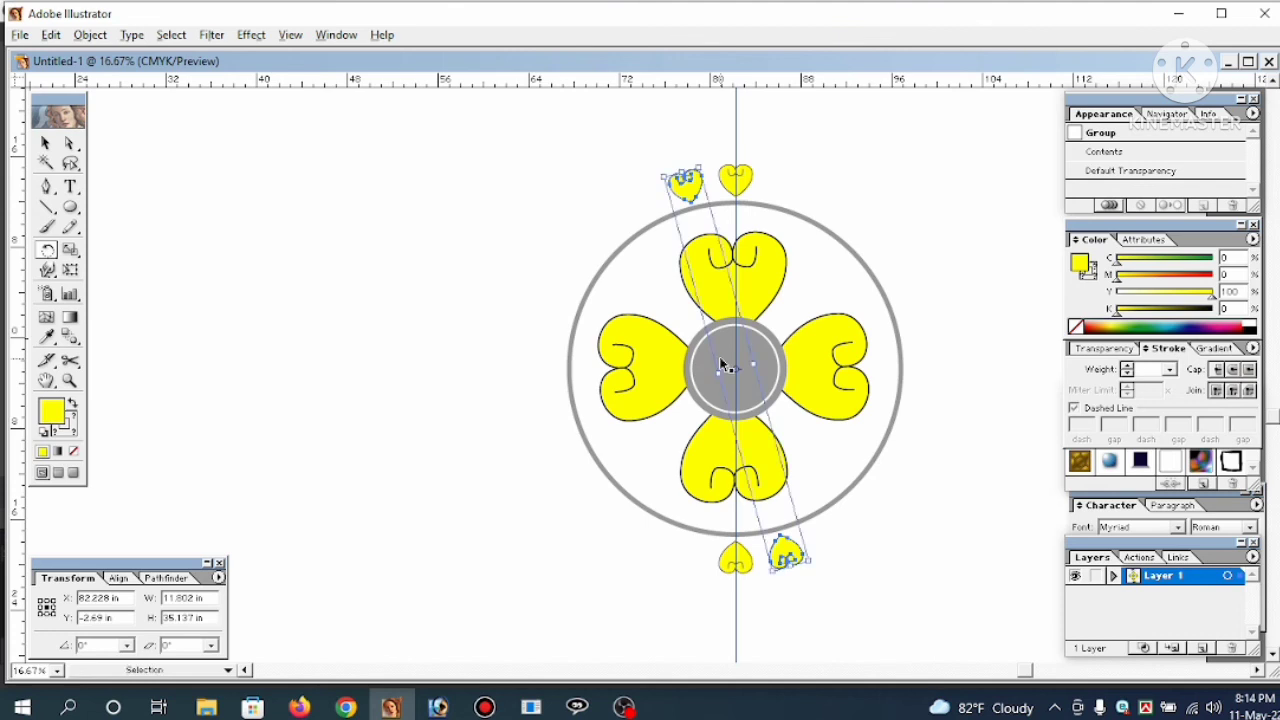
Repeat the 15° rotated copy ten times to complete the circle of small hearts and deselect them
{"action": "key", "text": "ctrl+d"}
{"action": "key", "text": "ctrl+d"}
{"action": "key", "text": "ctrl+d"}
{"action": "key", "text": "ctrl+d"}
{"action": "key", "text": "ctrl+d"}
{"action": "key", "text": "ctrl+d"}
{"action": "key", "text": "ctrl+d"}
{"action": "key", "text": "ctrl+d"}
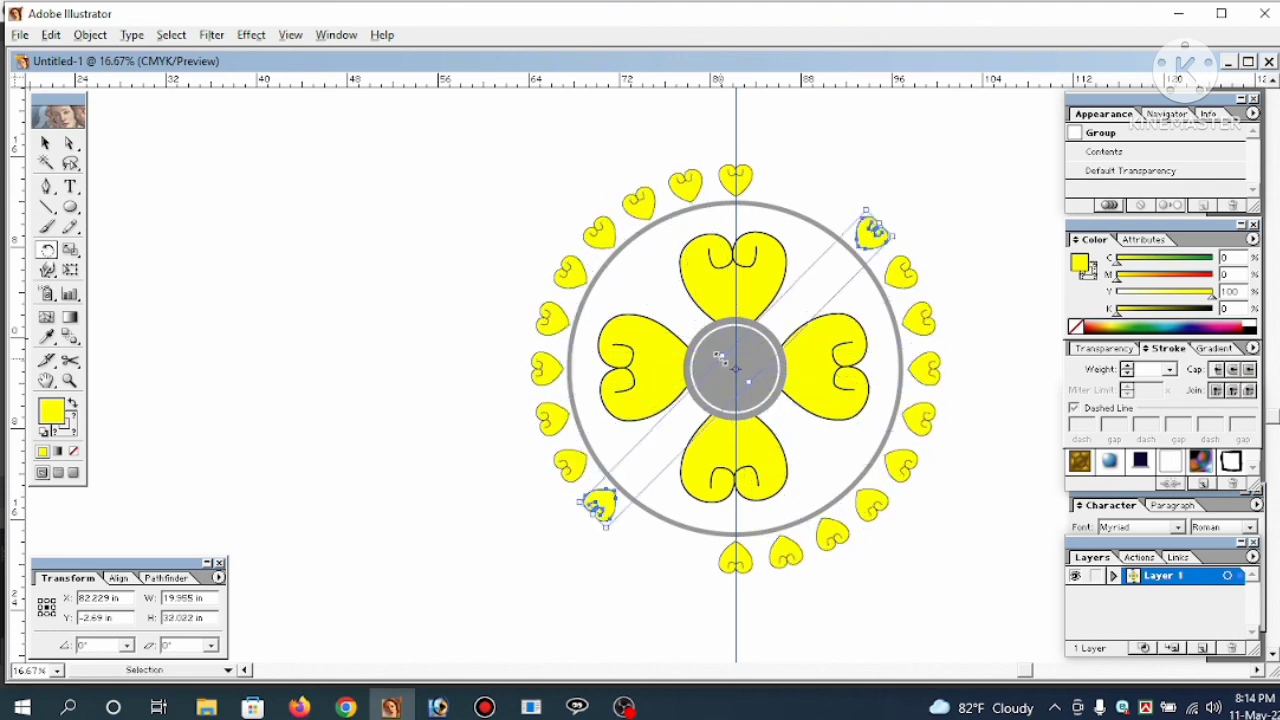
{"action": "key", "text": "ctrl+d"}
{"action": "key", "text": "ctrl+d"}
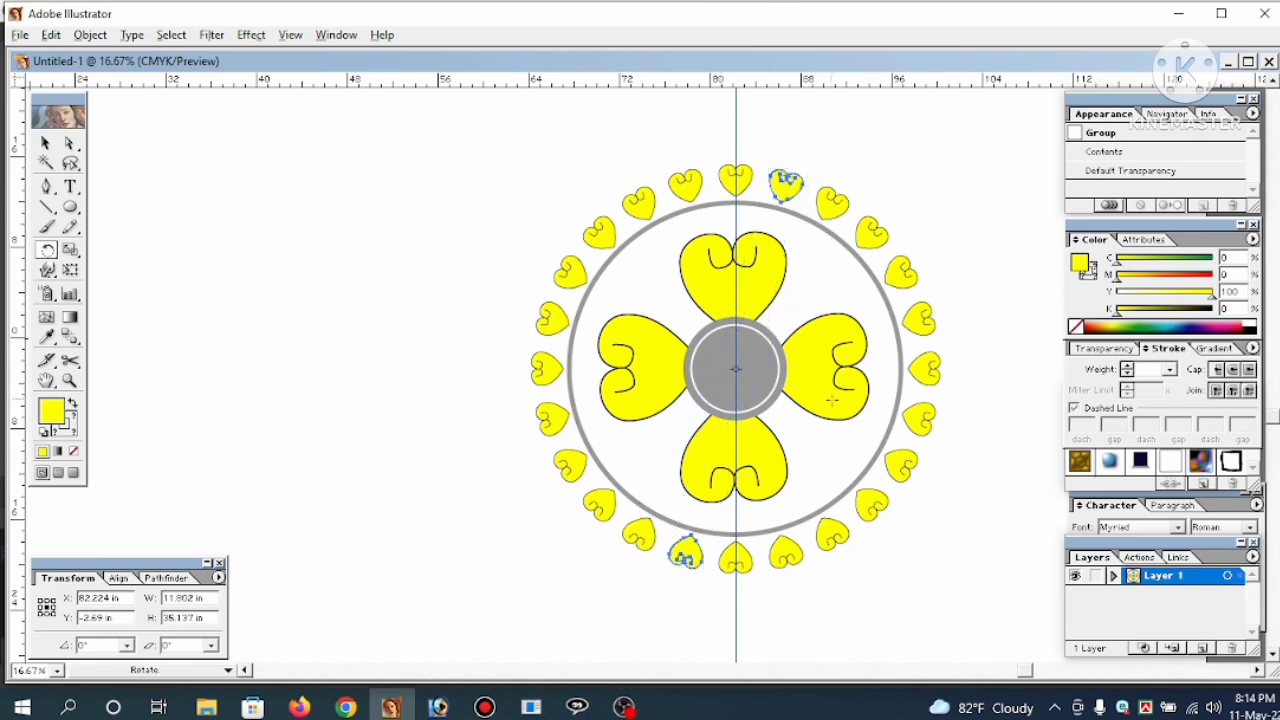
{"action": "left_click", "coordinate": [45, 143]}
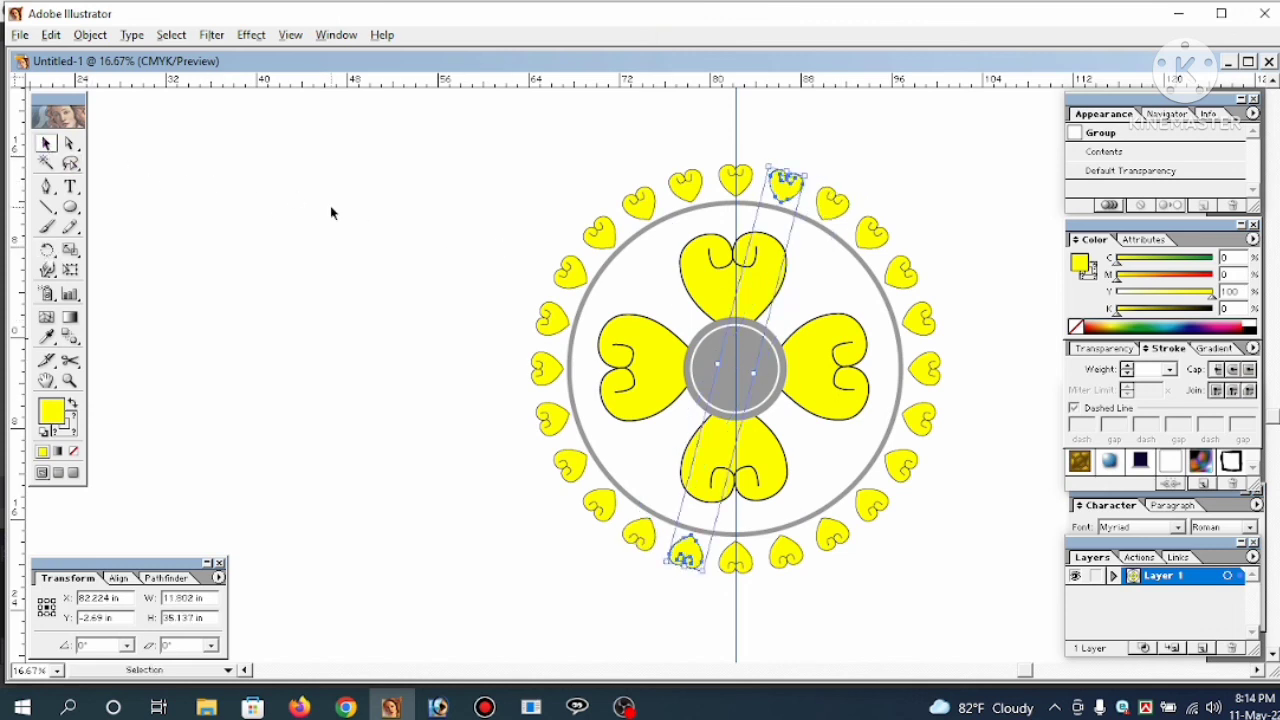
{"action": "left_click", "coordinate": [331, 212]}
Scale a copy of the large gray ring outward from its centre to about 38.8 in wide, enclosing the small hearts
{"action": "scroll", "coordinate": [706, 336], "scroll_direction": "right", "scroll_amount": 1}
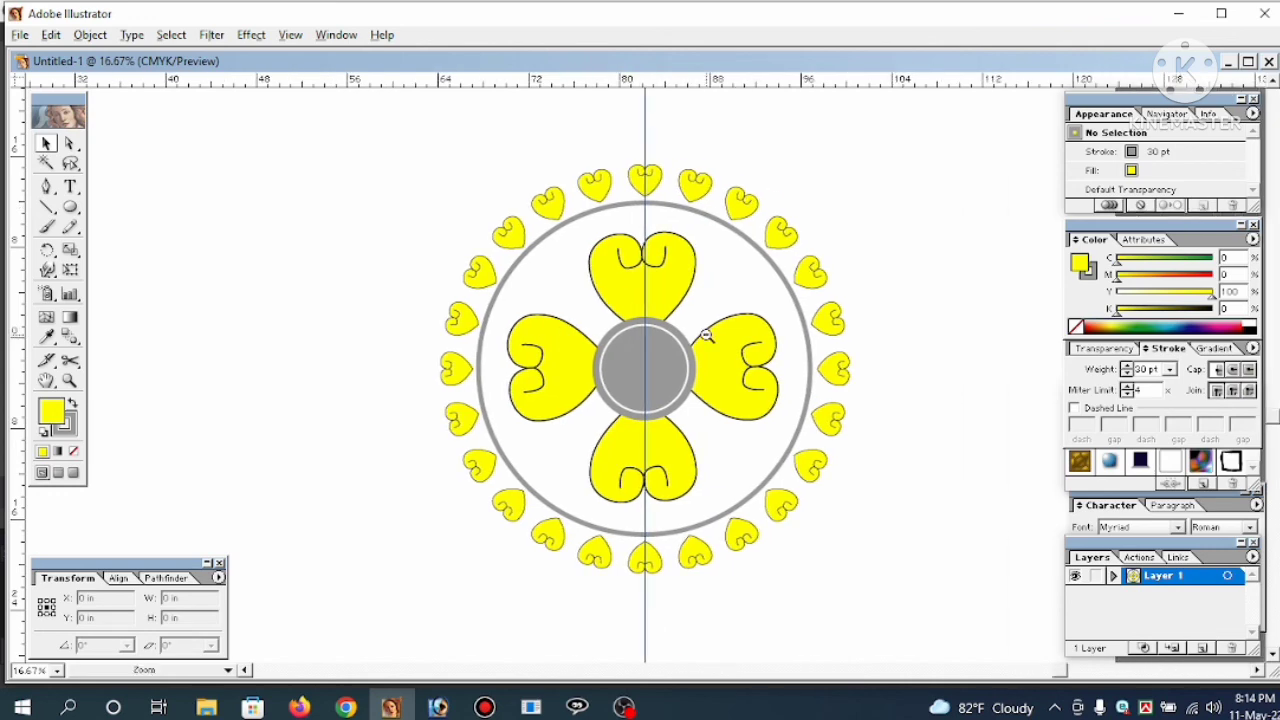
{"action": "left_click", "coordinate": [706, 336], "text": "ctrl+alt"}
{"action": "left_click_drag", "start_coordinate": [711, 349], "coordinate": [727, 369]}
{"action": "left_click_drag", "start_coordinate": [960, 412], "coordinate": [715, 407]}
{"action": "left_click", "coordinate": [783, 369], "text": "ctrl"}
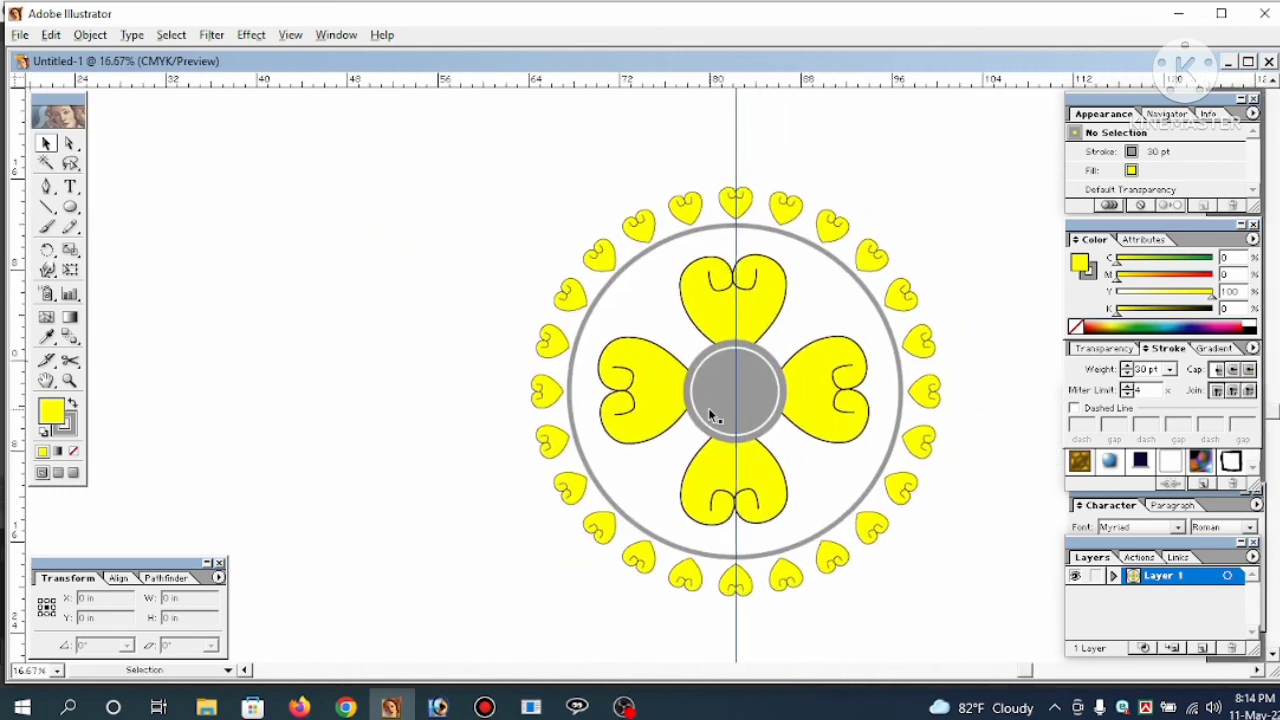
{"action": "left_click", "coordinate": [759, 227]}
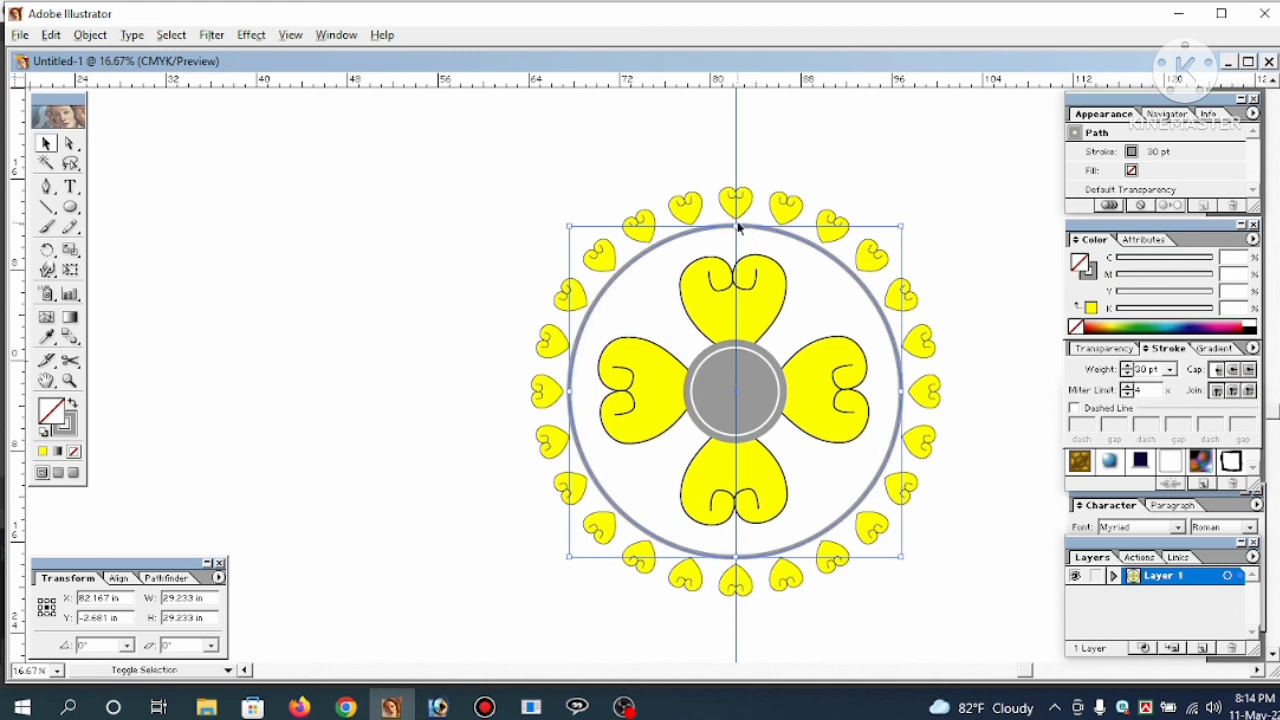
{"action": "left_click", "coordinate": [793, 323], "text": "ctrl+alt"}
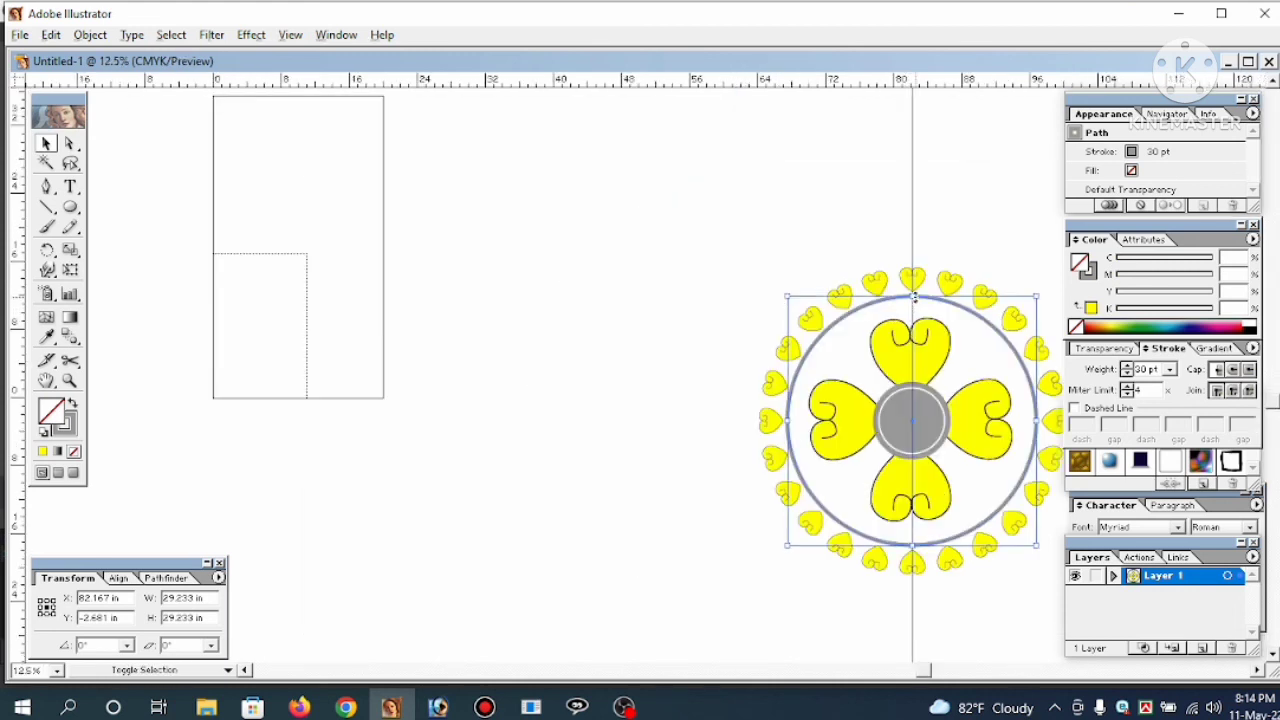
{"action": "mouse_move", "coordinate": [912, 296]}
{"action": "left_mouse_down"}
{"action": "mouse_move", "coordinate": [889, 261]}
{"action": "mouse_move", "coordinate": [907, 254]}
{"action": "left_mouse_up"}
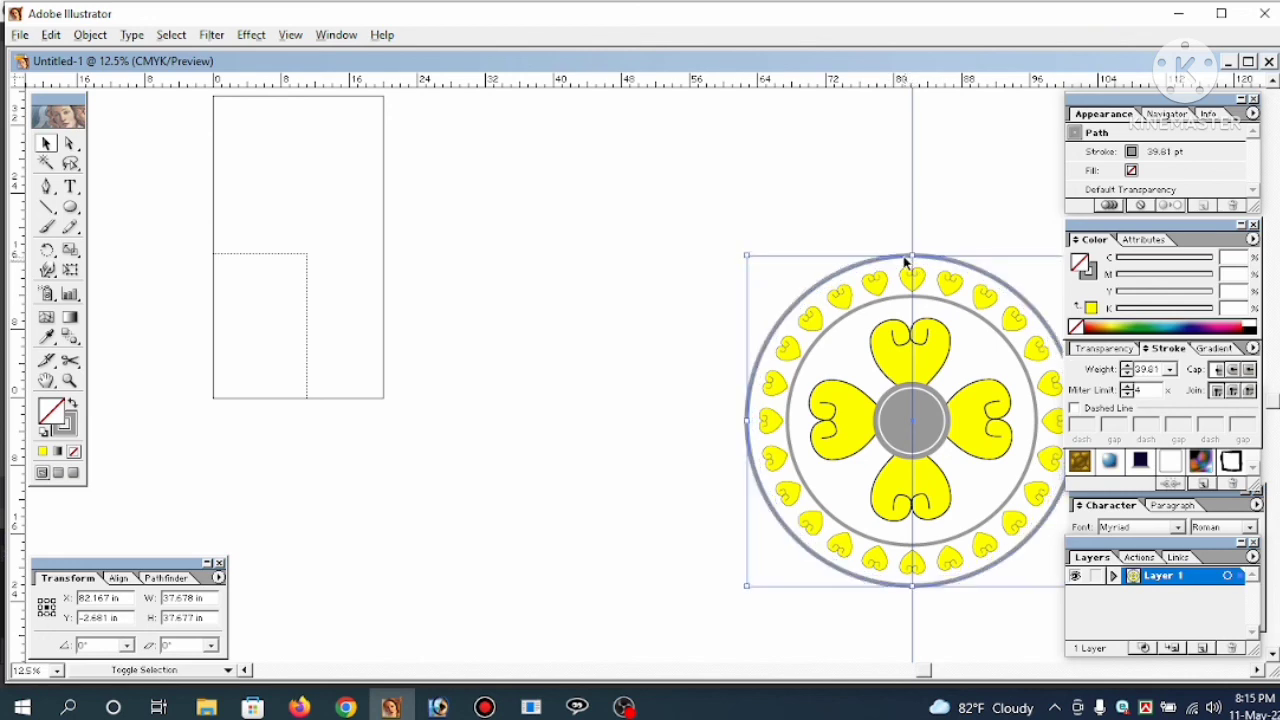
{"action": "key", "text": "space"}
{"action": "left_click_drag", "start_coordinate": [912, 346], "coordinate": [730, 391]}
{"action": "left_click_drag", "start_coordinate": [817, 375], "coordinate": [703, 374]}
{"action": "left_click", "coordinate": [801, 339]}
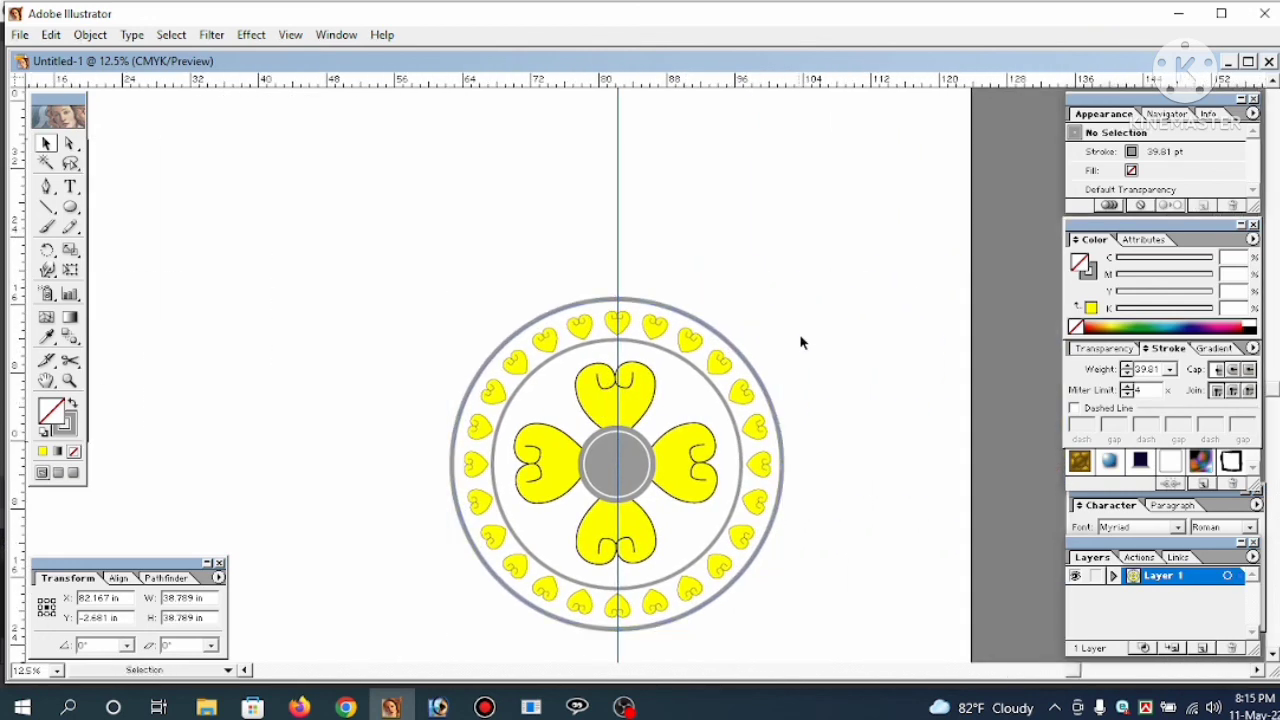
{"action": "key", "text": "space"}
{"action": "left_click_drag", "start_coordinate": [794, 402], "coordinate": [771, 291]}
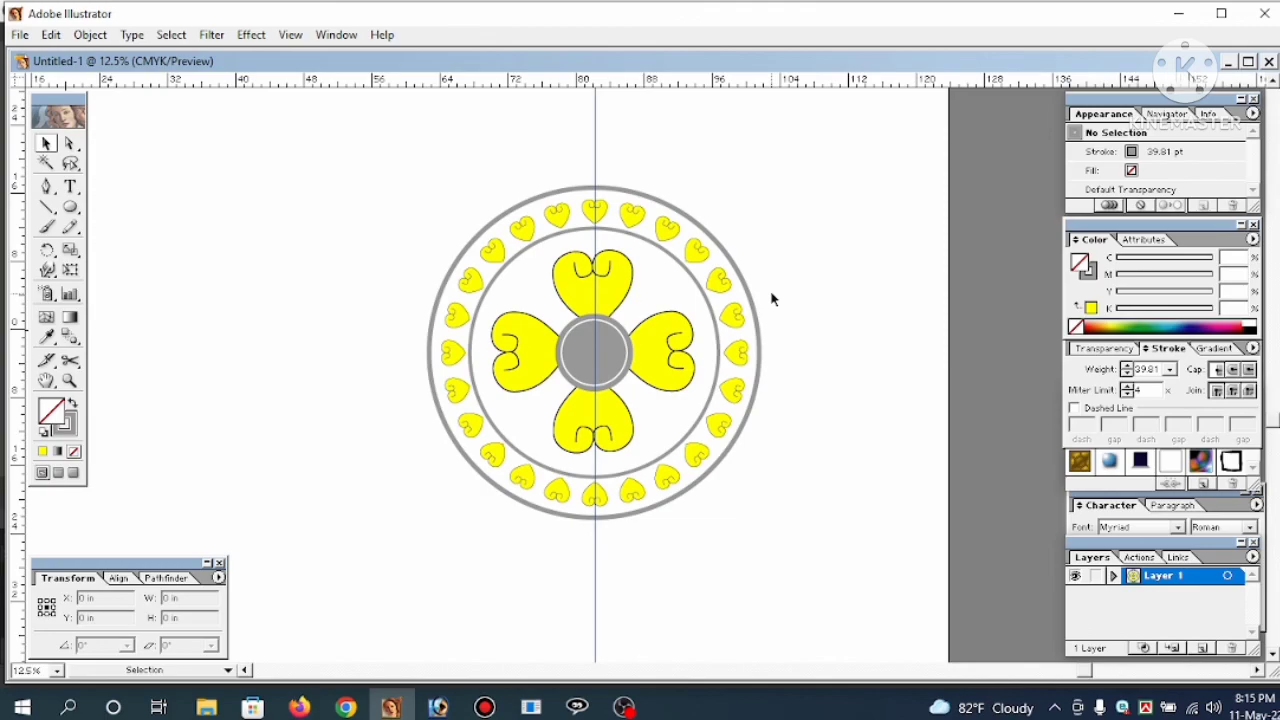